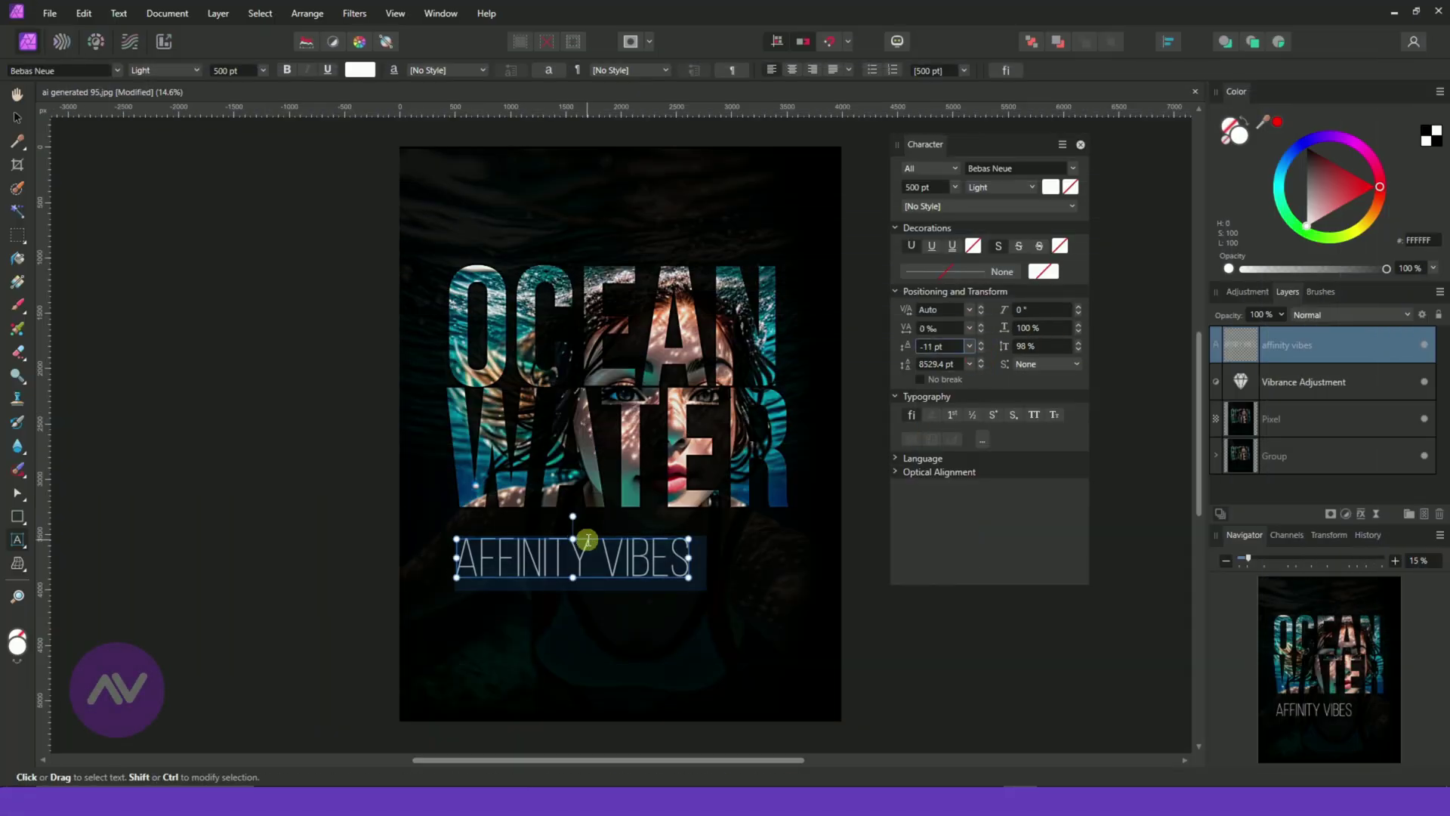
- Lower the AFFINITY VIBES subtitle's vertical scale from 98% to 53% in the Character panel
{"action": "left_click", "coordinate": [1239, 419]}
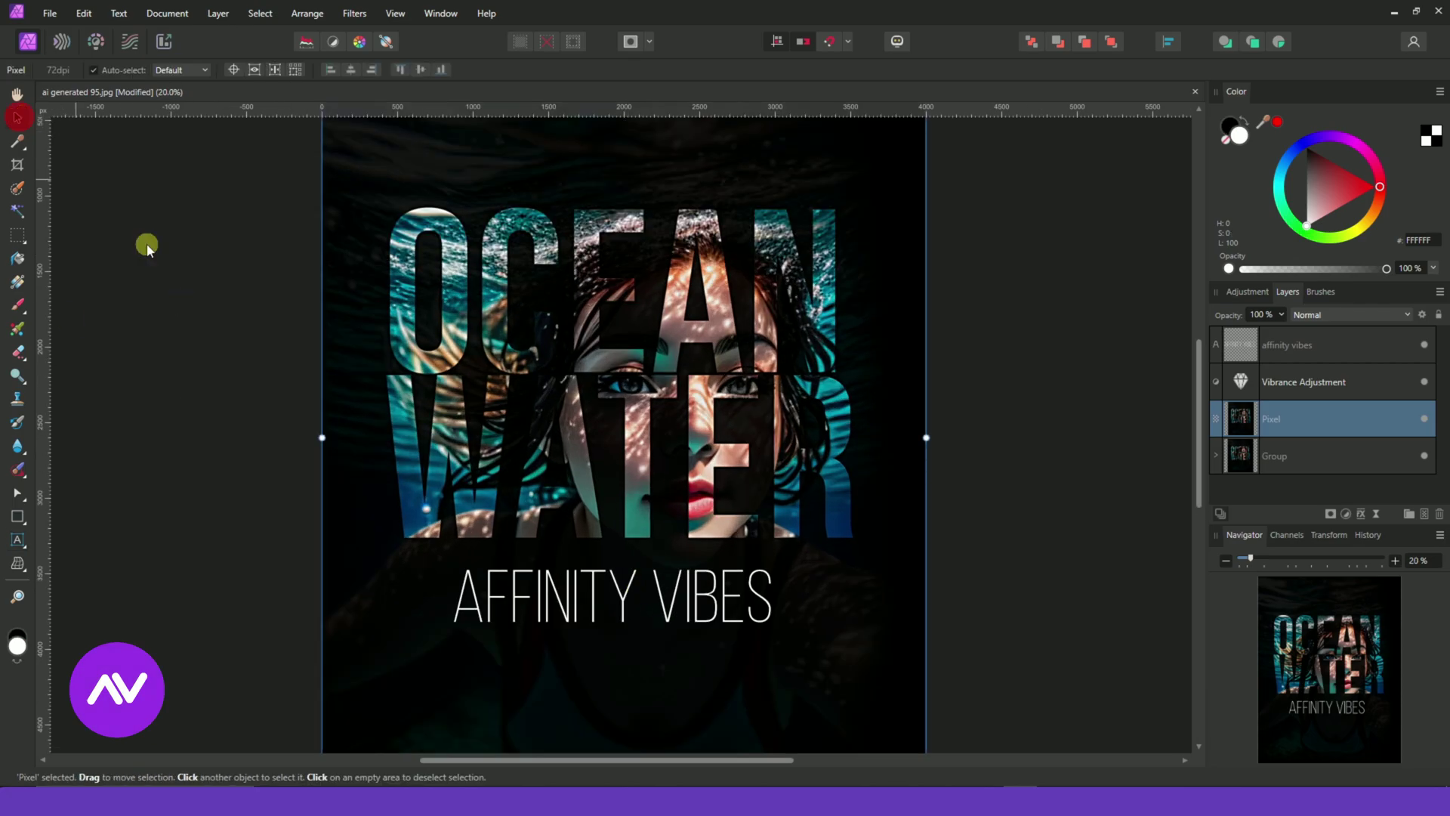
{"action": "left_click", "coordinate": [632, 586]}
{"action": "key", "text": "t"}
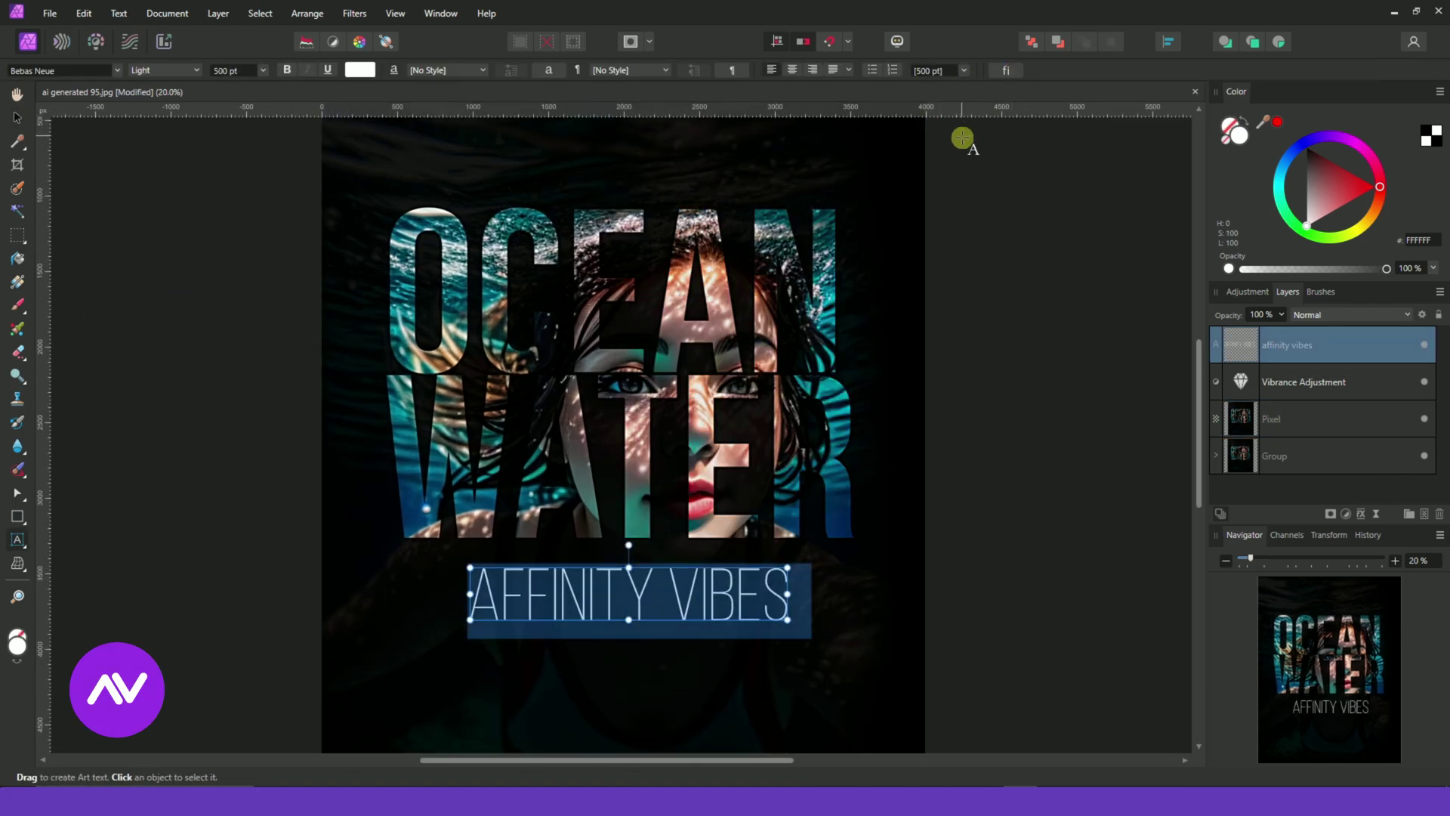
{"action": "key", "text": "ctrl+t"}
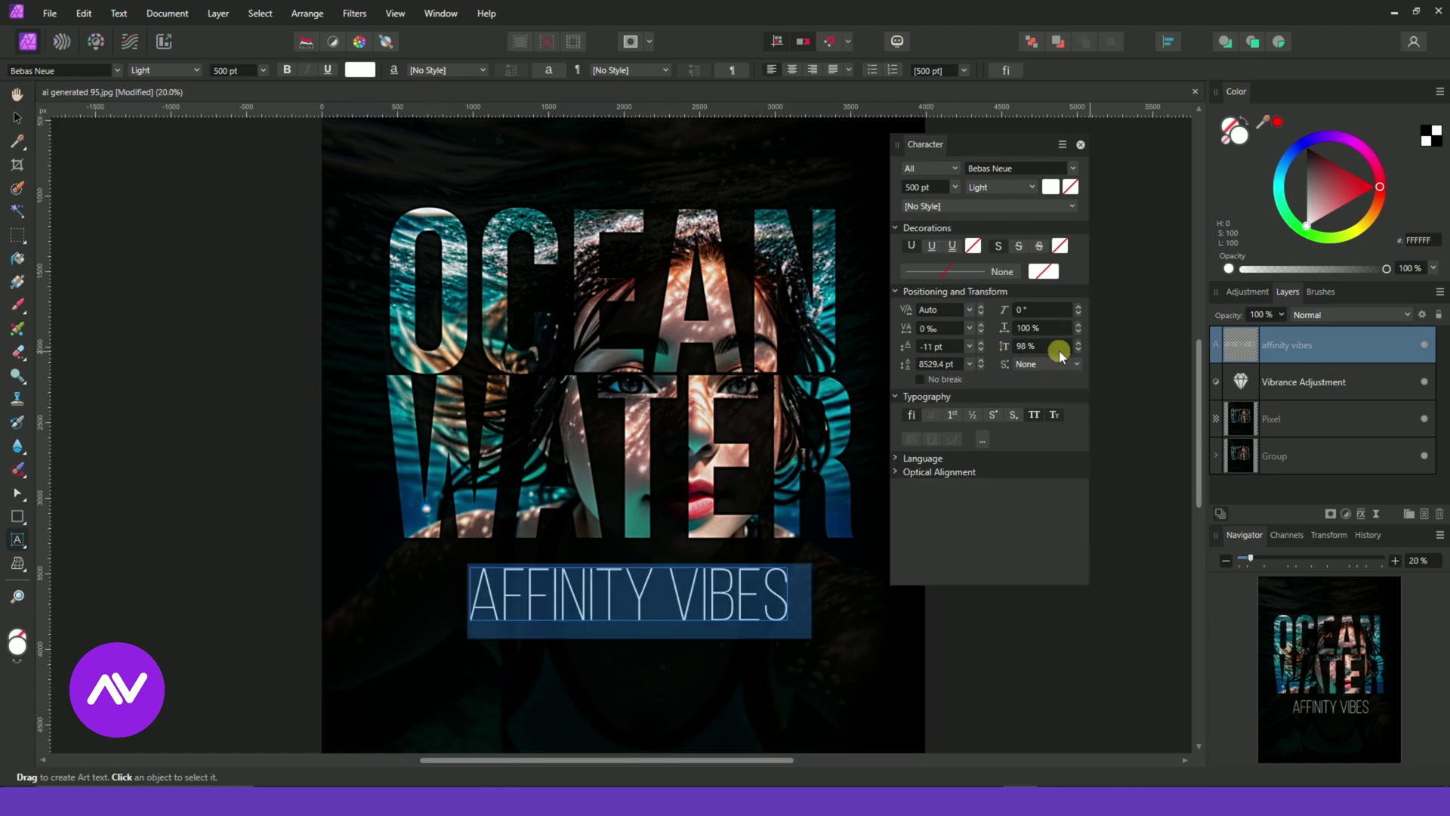
{"action": "left_click_drag", "start_coordinate": [1079, 351], "coordinate": [1080, 358]}
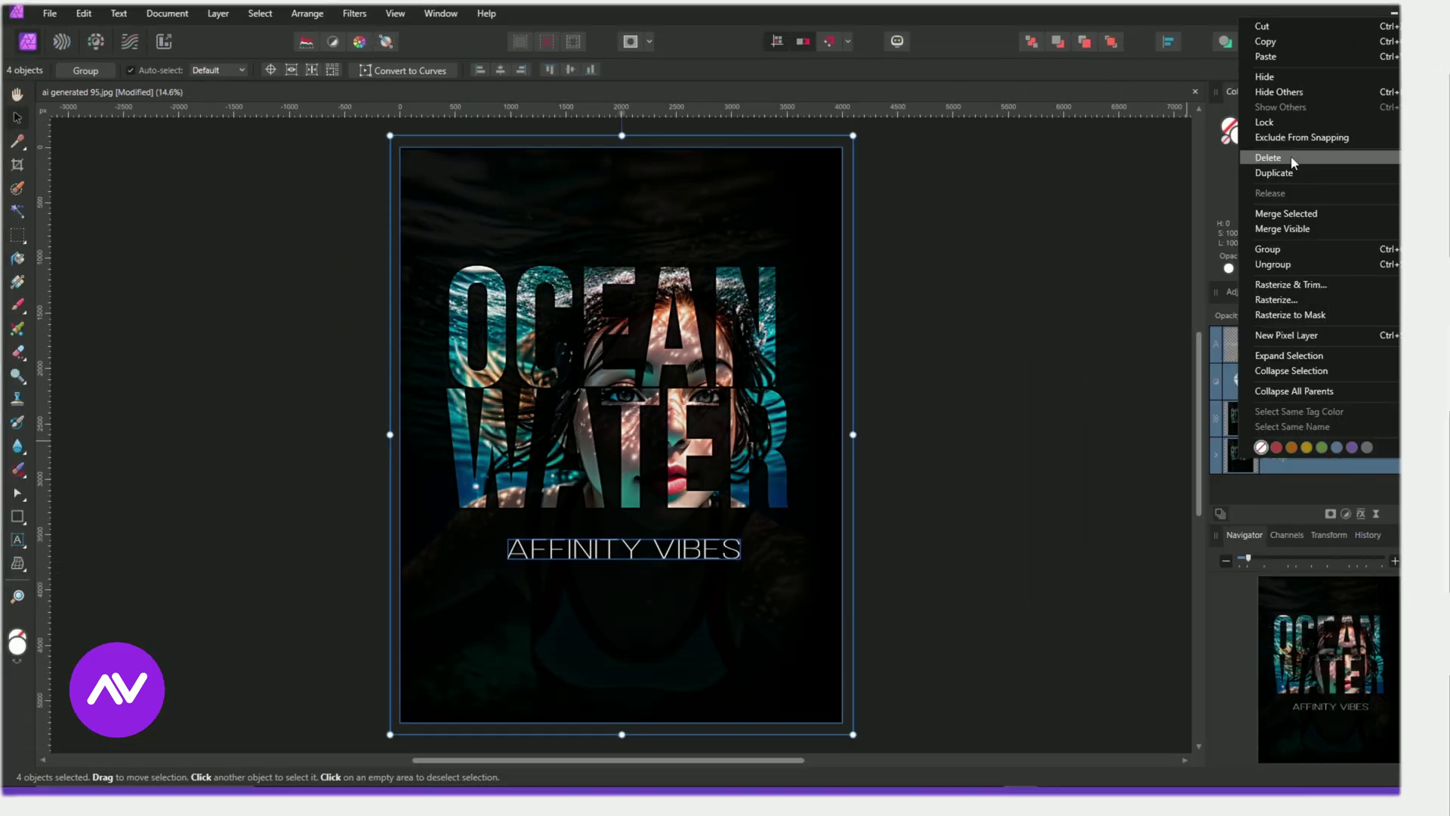
- Open the underwater portrait photo
{"action": "left_click", "coordinate": [1298, 248]}
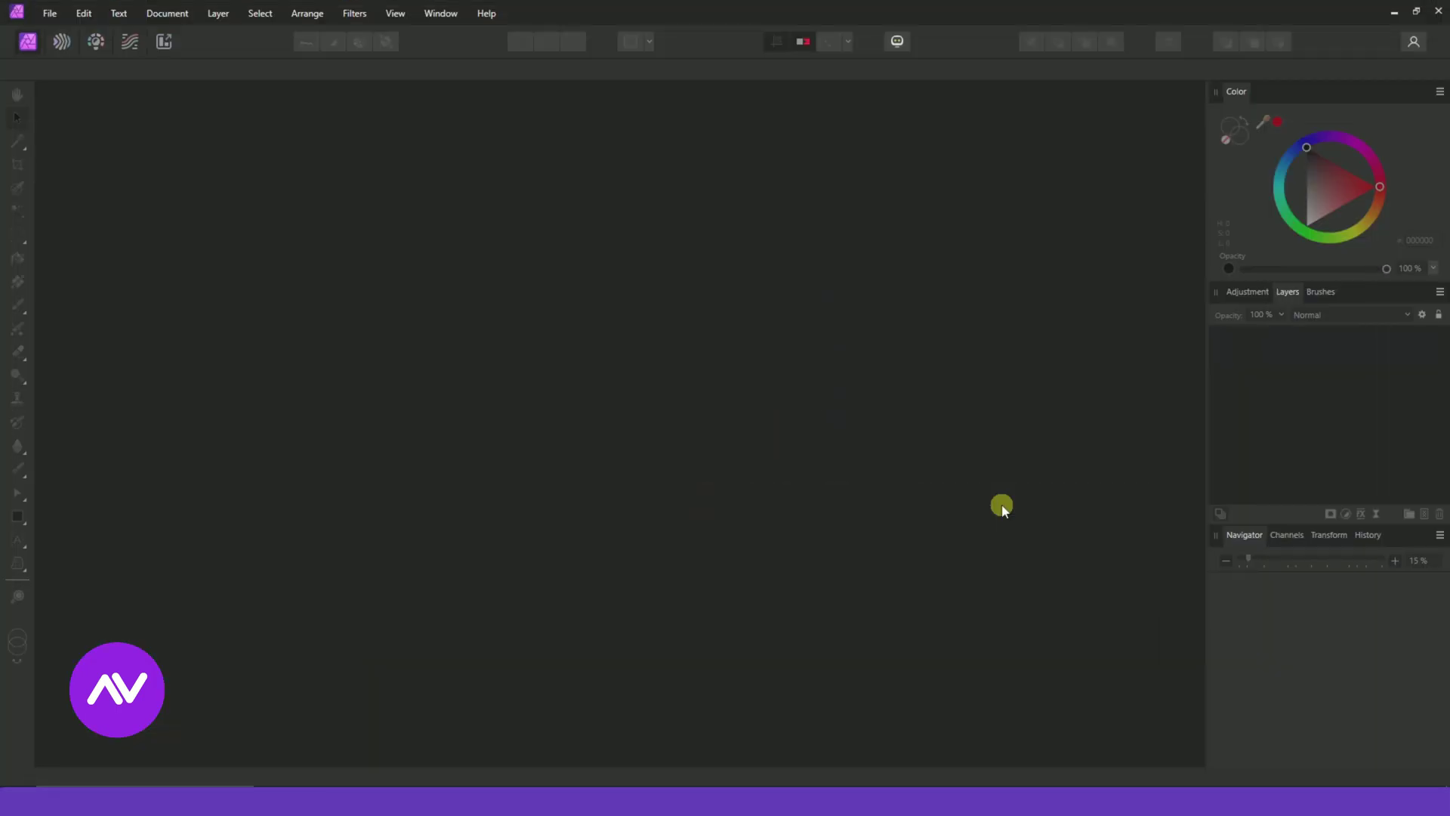
{"action": "left_click", "coordinate": [55, 14]}
{"action": "left_click", "coordinate": [93, 198]}
{"action": "double_click", "coordinate": [455, 412]}
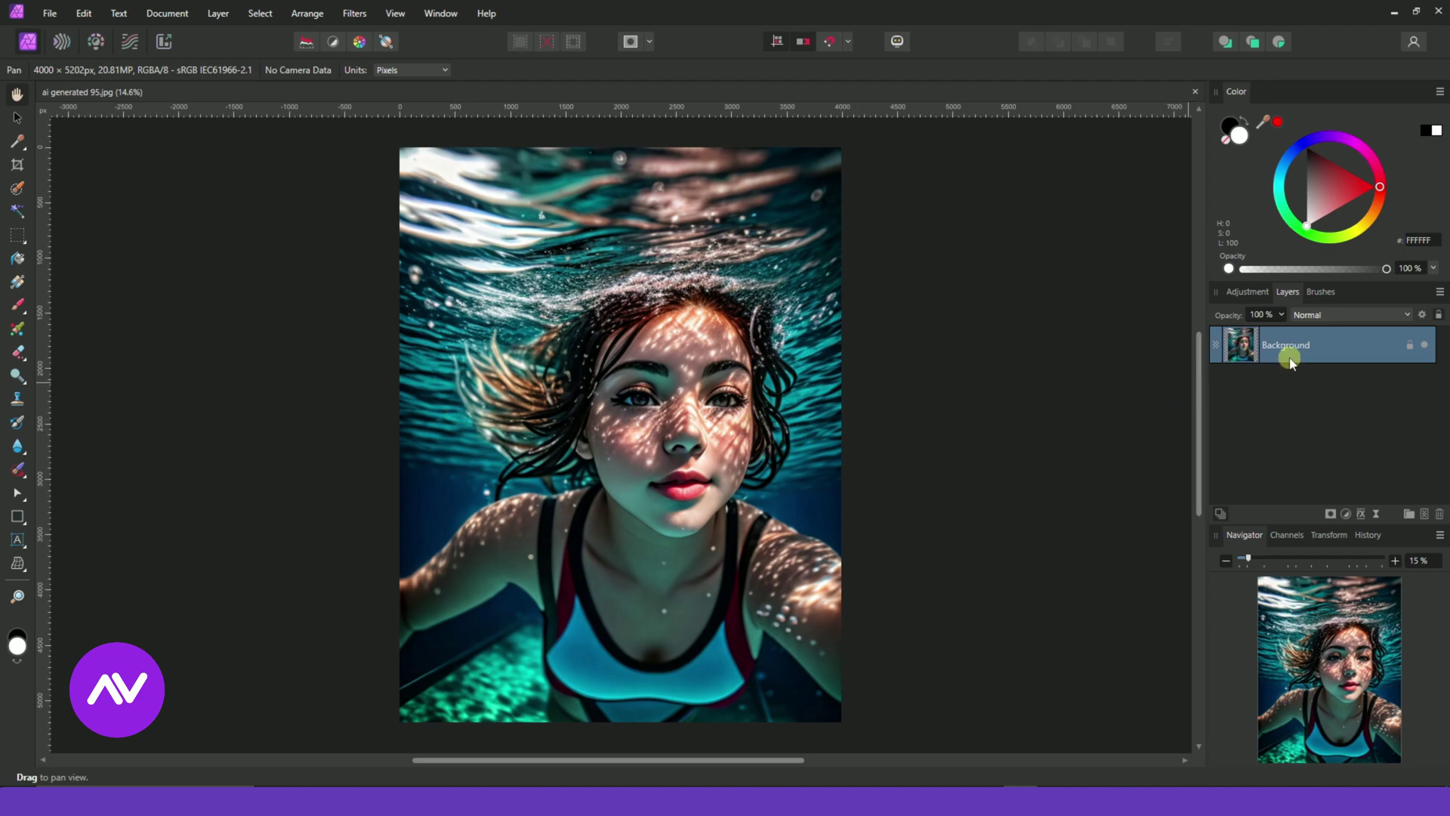
- Duplicate the photo layer and draw a black rectangle covering the whole canvas
{"action": "key", "text": "ctrl+j"}
{"action": "key", "text": "x"}
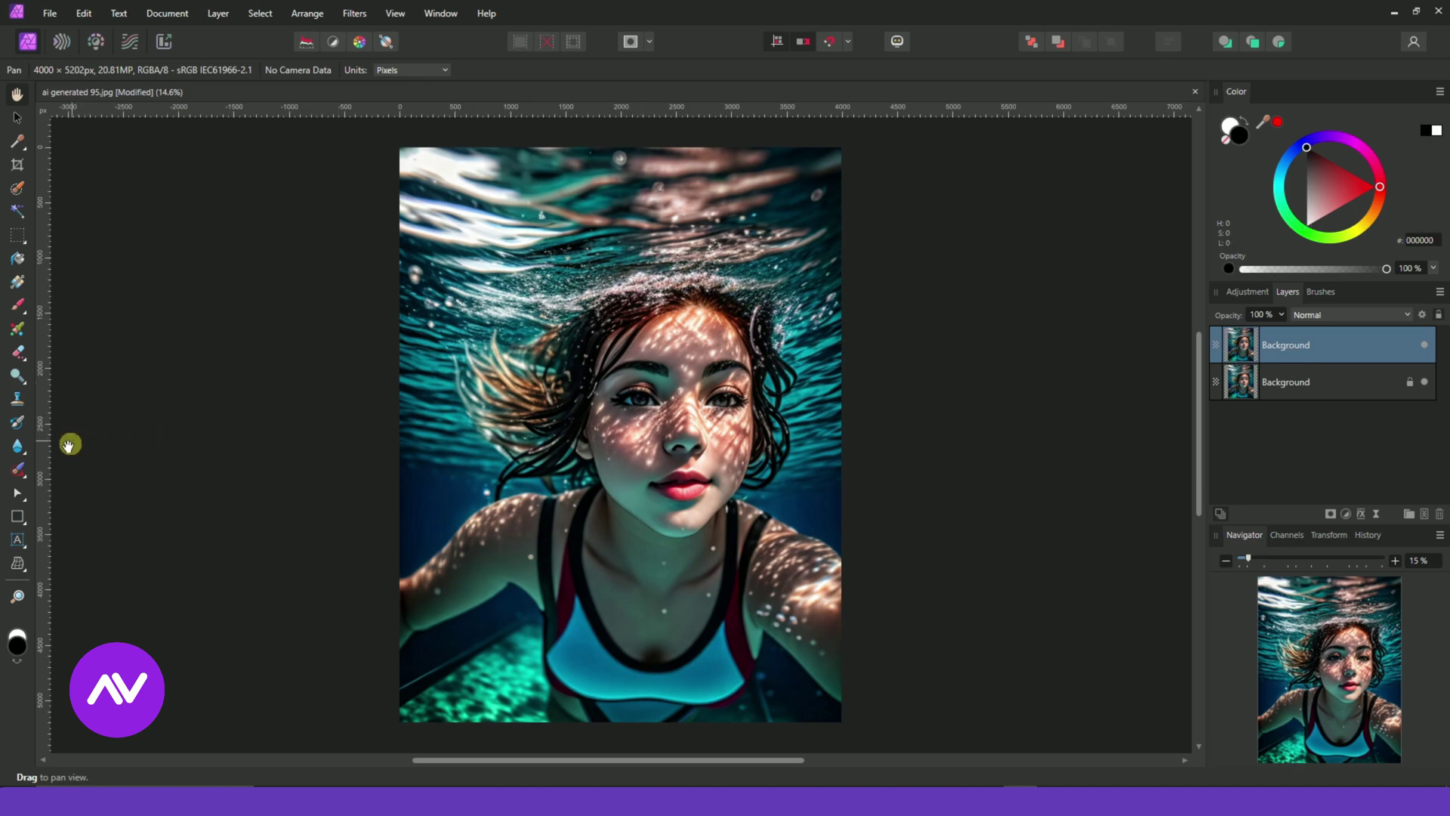
{"action": "left_click", "coordinate": [19, 519]}
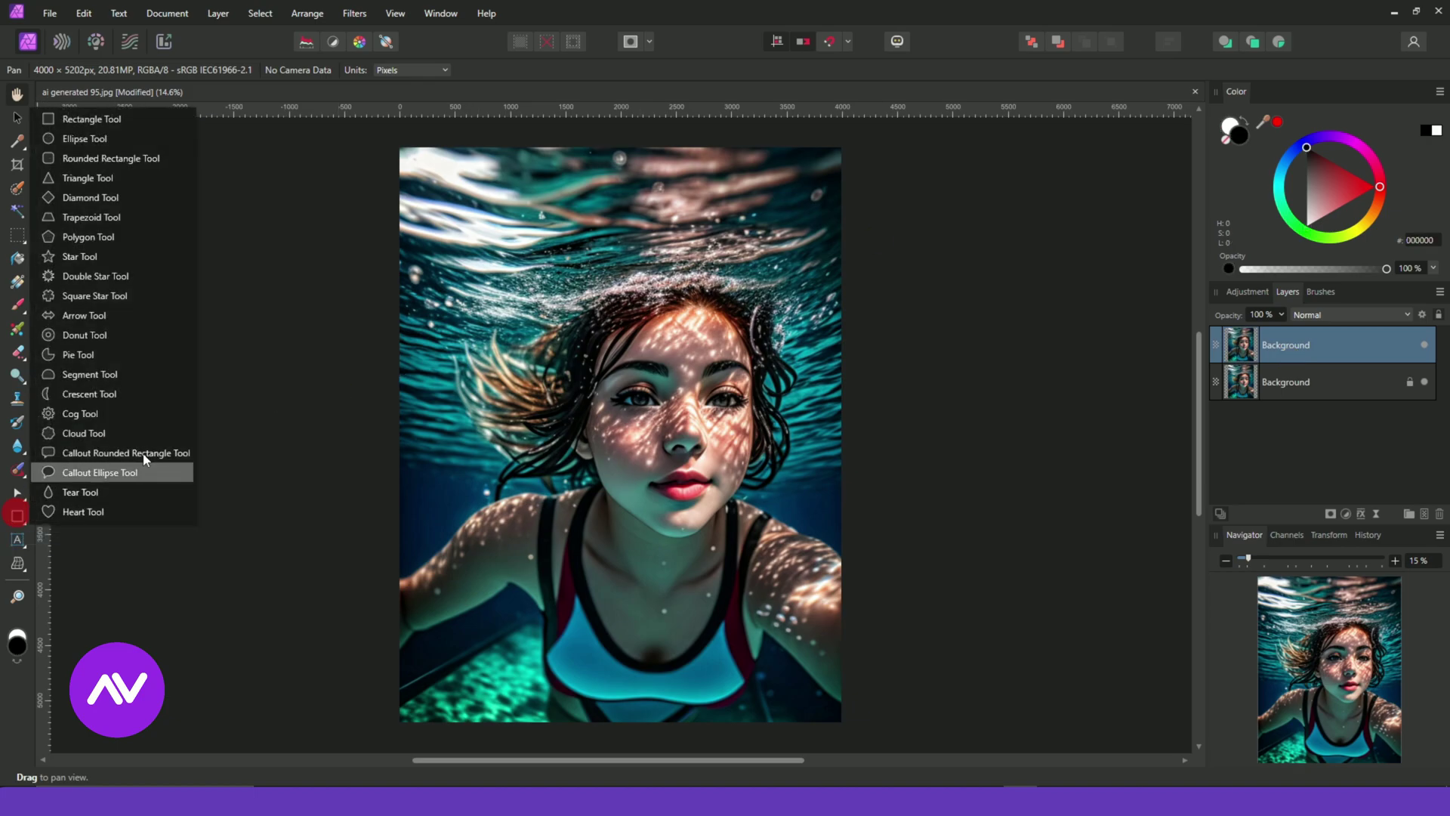
{"action": "left_click", "coordinate": [141, 120]}
{"action": "left_click_drag", "start_coordinate": [392, 135], "coordinate": [854, 729]}
- Move the duplicate photo layer above the black rectangle in the Layers panel
{"action": "scroll", "coordinate": [931, 423], "scroll_direction": "up", "scroll_amount": 1}
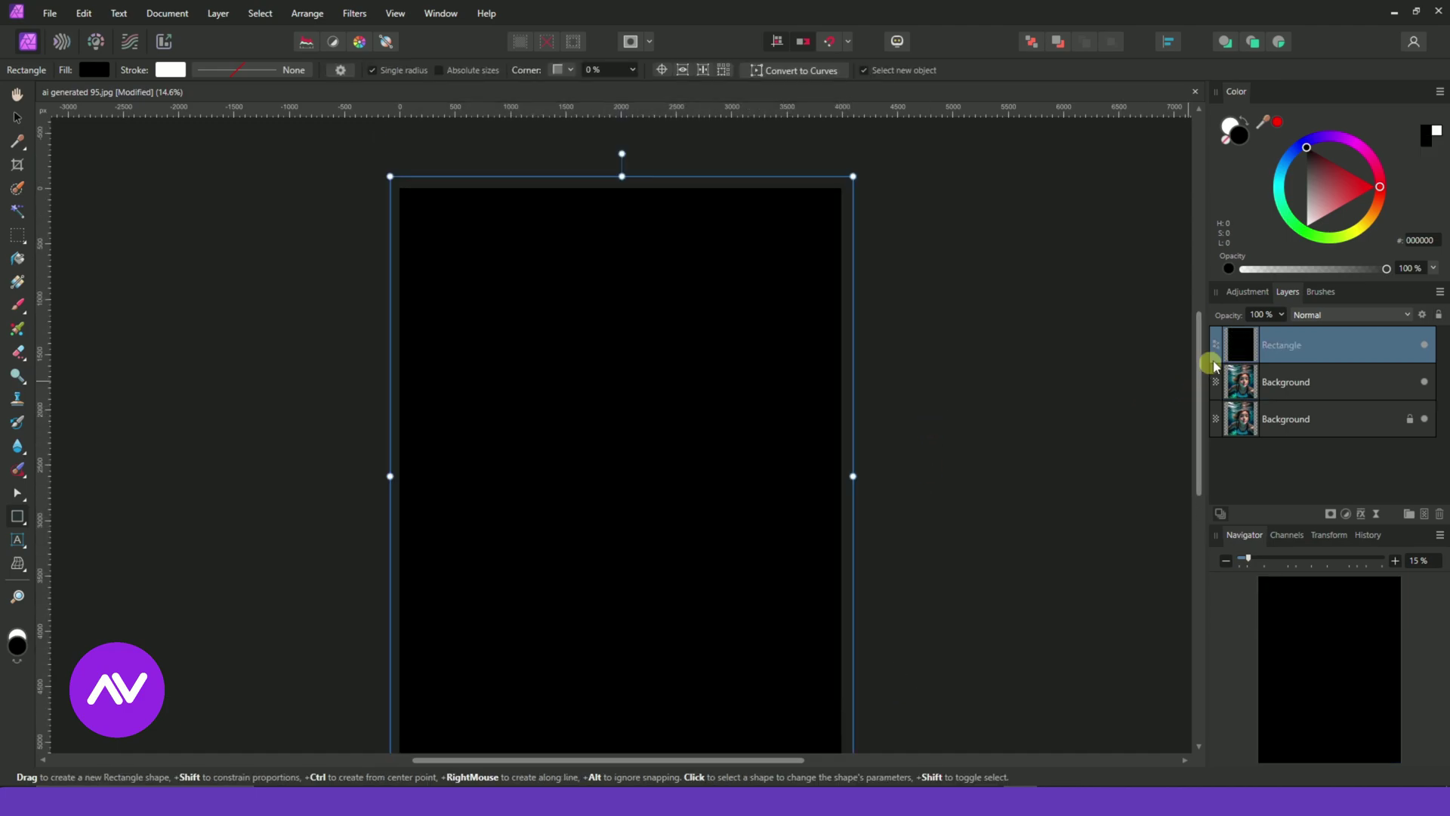
{"action": "double_click", "coordinate": [1277, 346]}
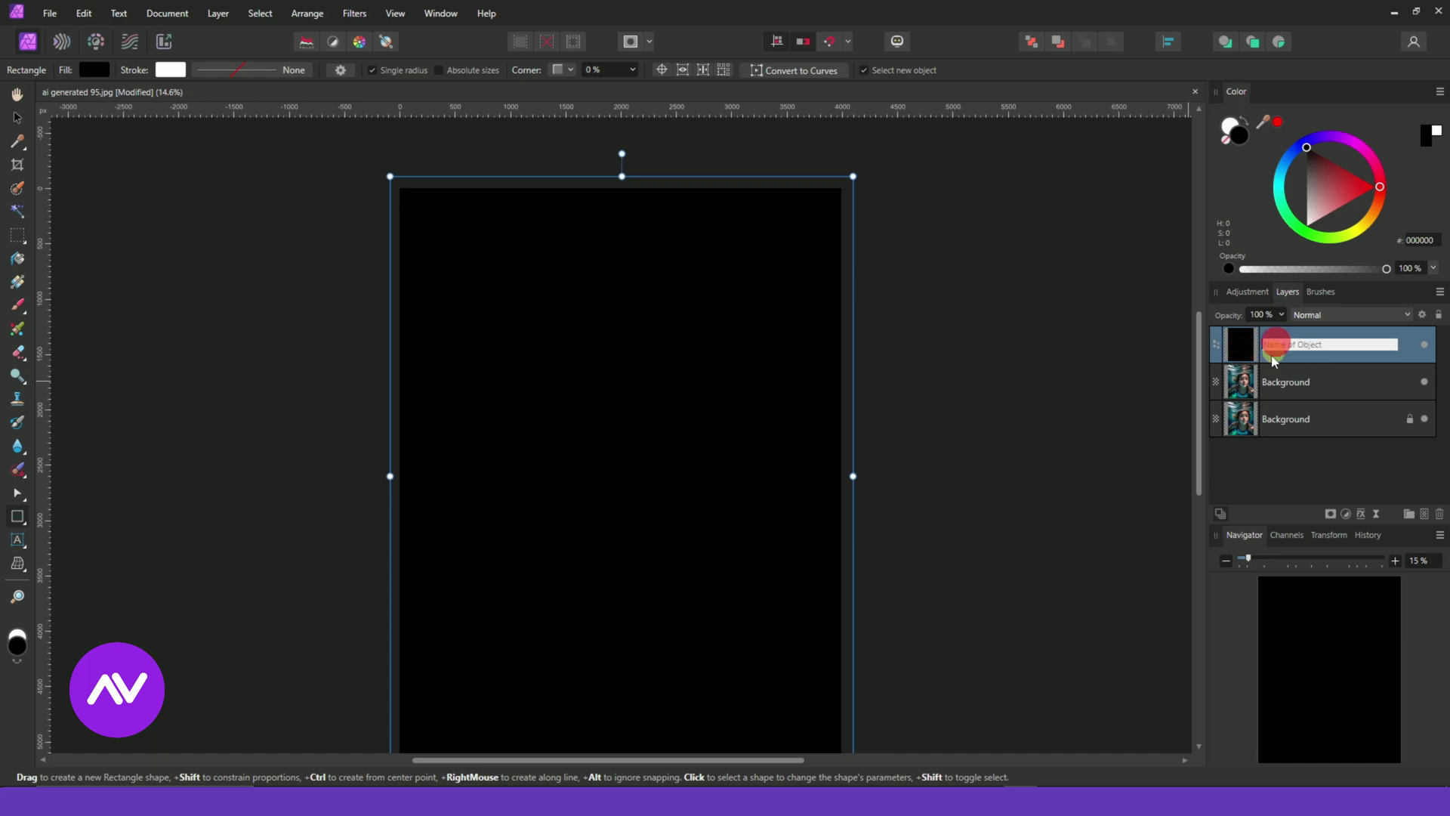
{"action": "left_click", "coordinate": [1244, 381]}
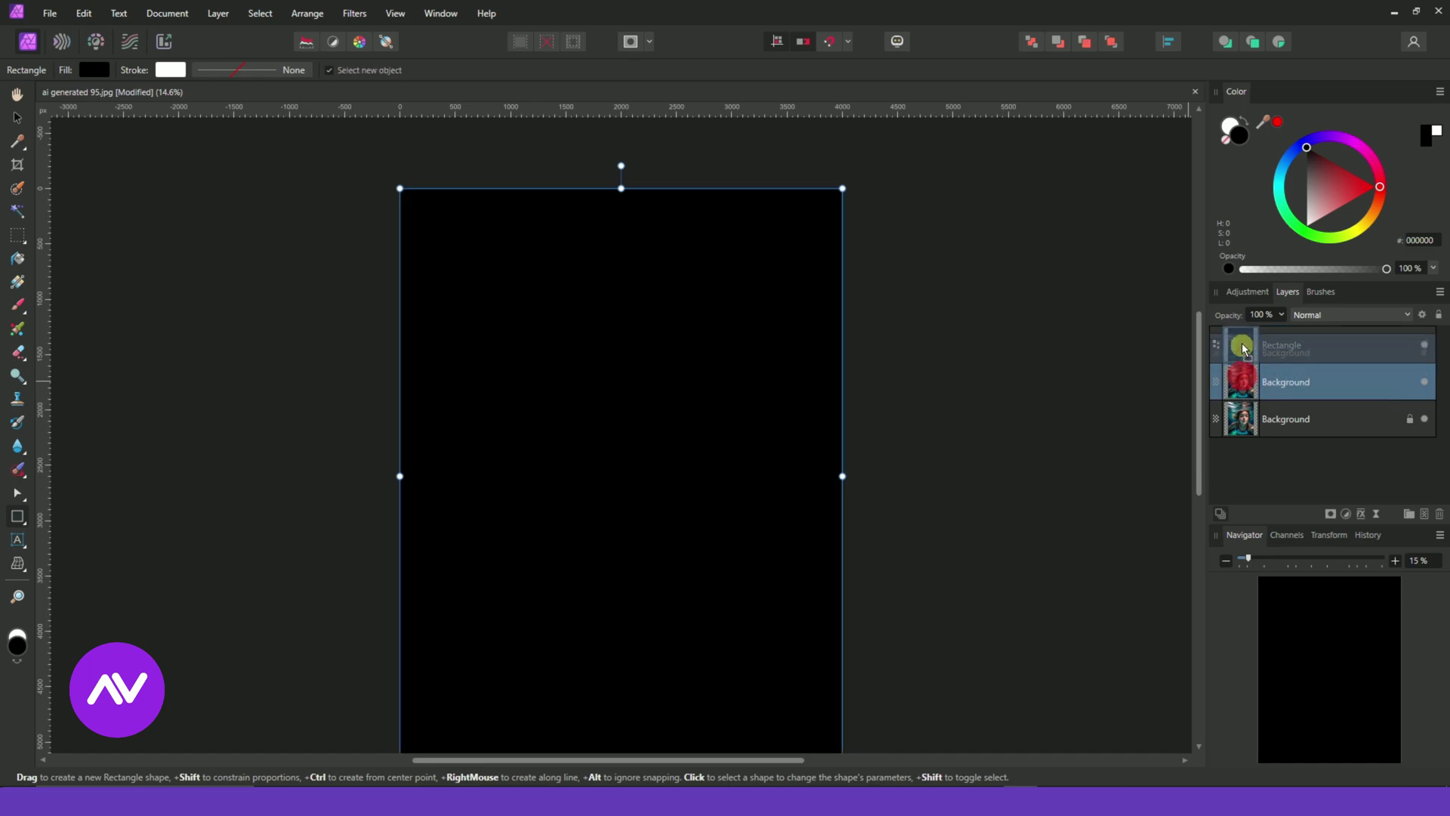
{"action": "left_click_drag", "start_coordinate": [1245, 381], "coordinate": [1237, 333]}
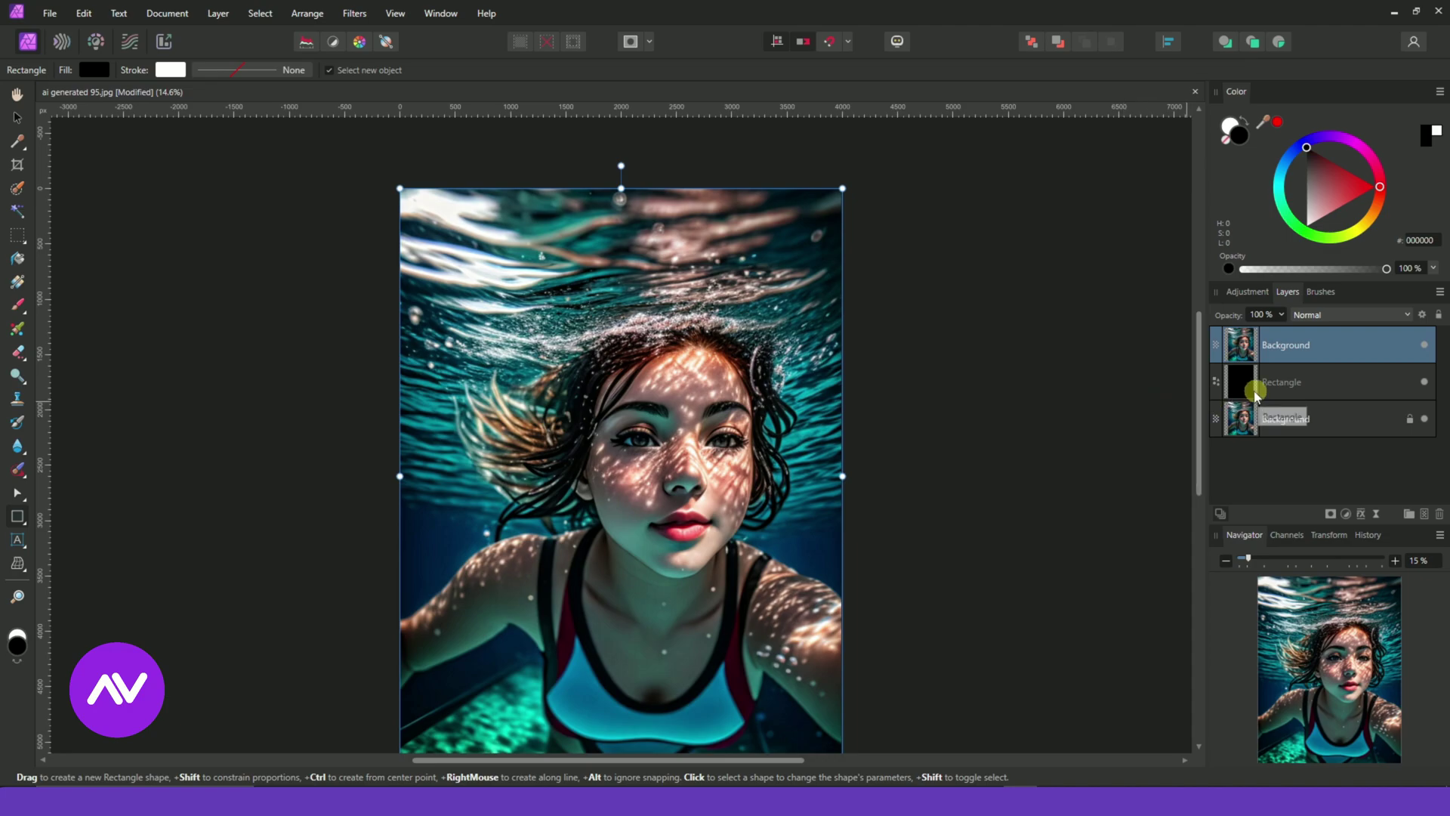
{"action": "left_click", "coordinate": [1288, 382]}
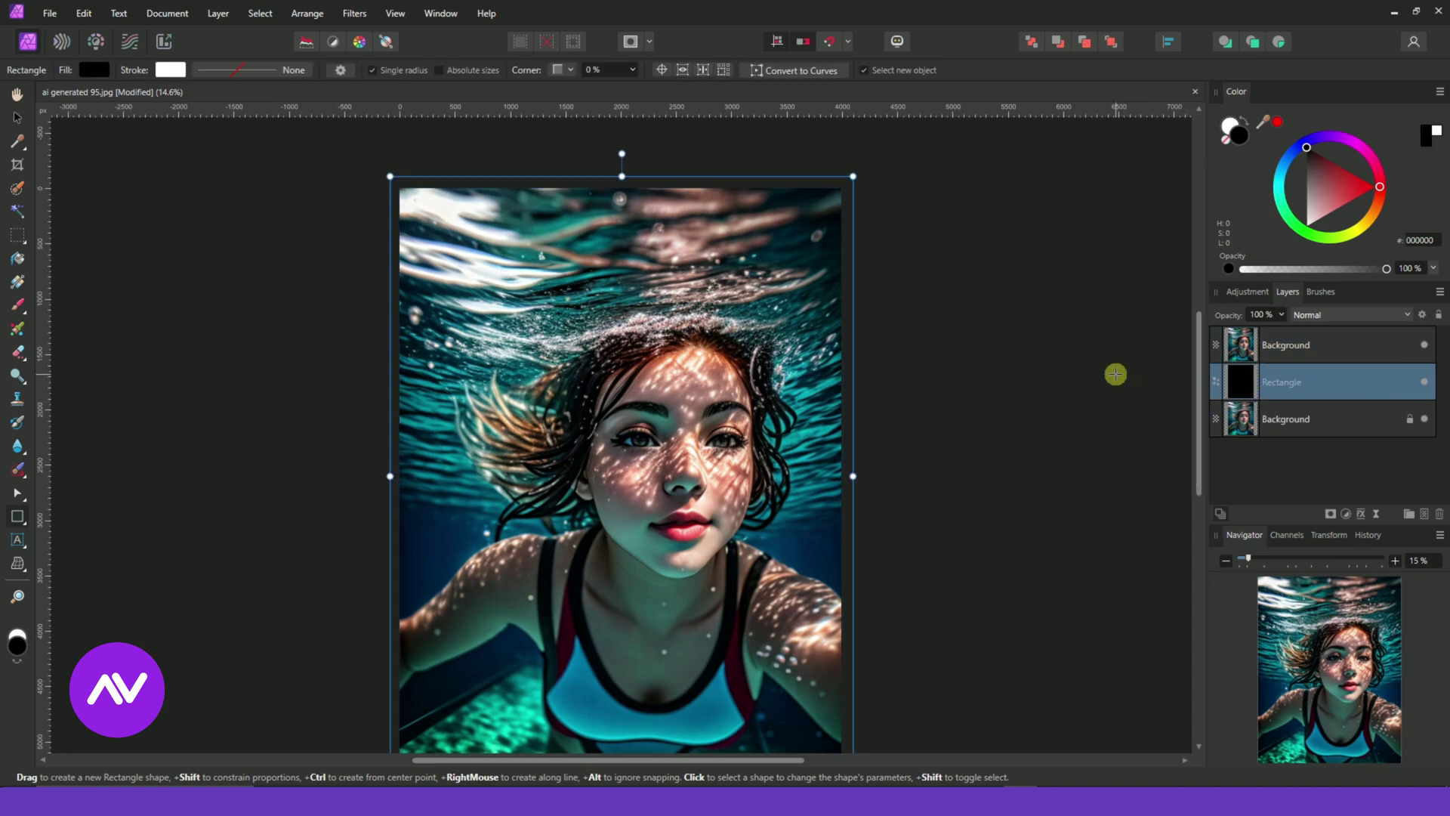
{"action": "left_click", "coordinate": [1245, 349]}
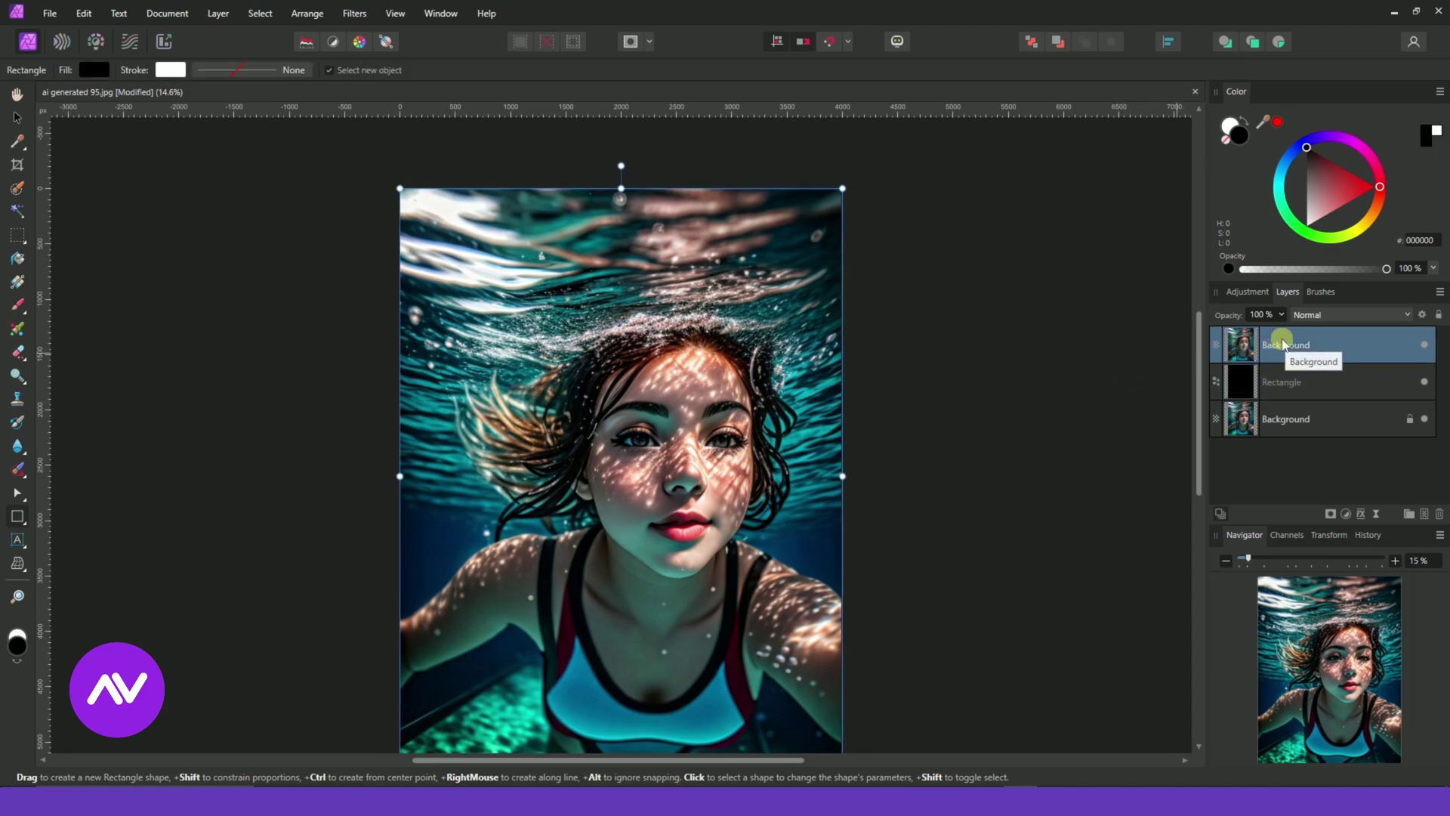
- Add 72 pt artistic text 'ocean water' and enlarge it over the woman's face
{"action": "right_click", "coordinate": [15, 538]}
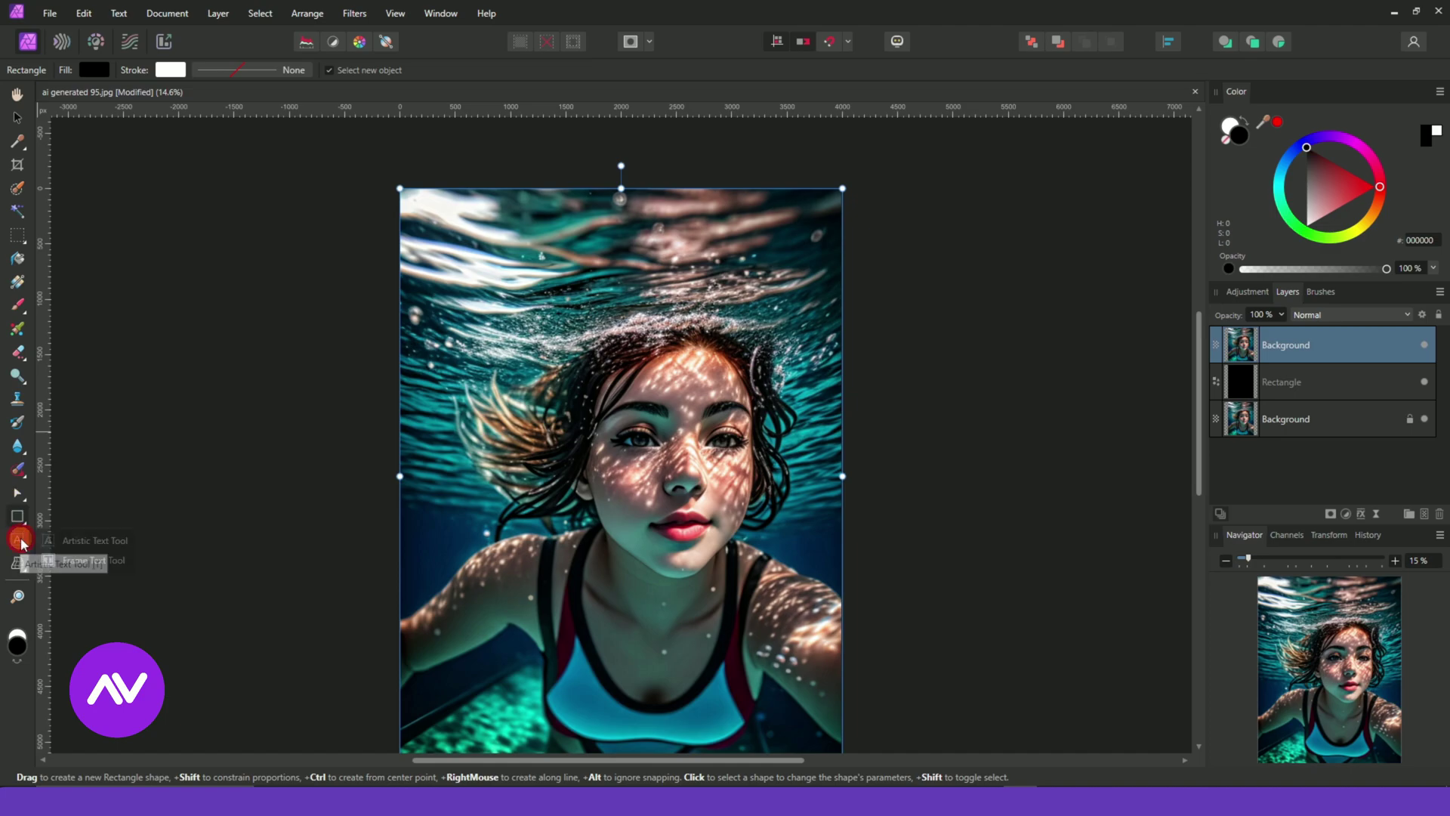
{"action": "left_click", "coordinate": [105, 541]}
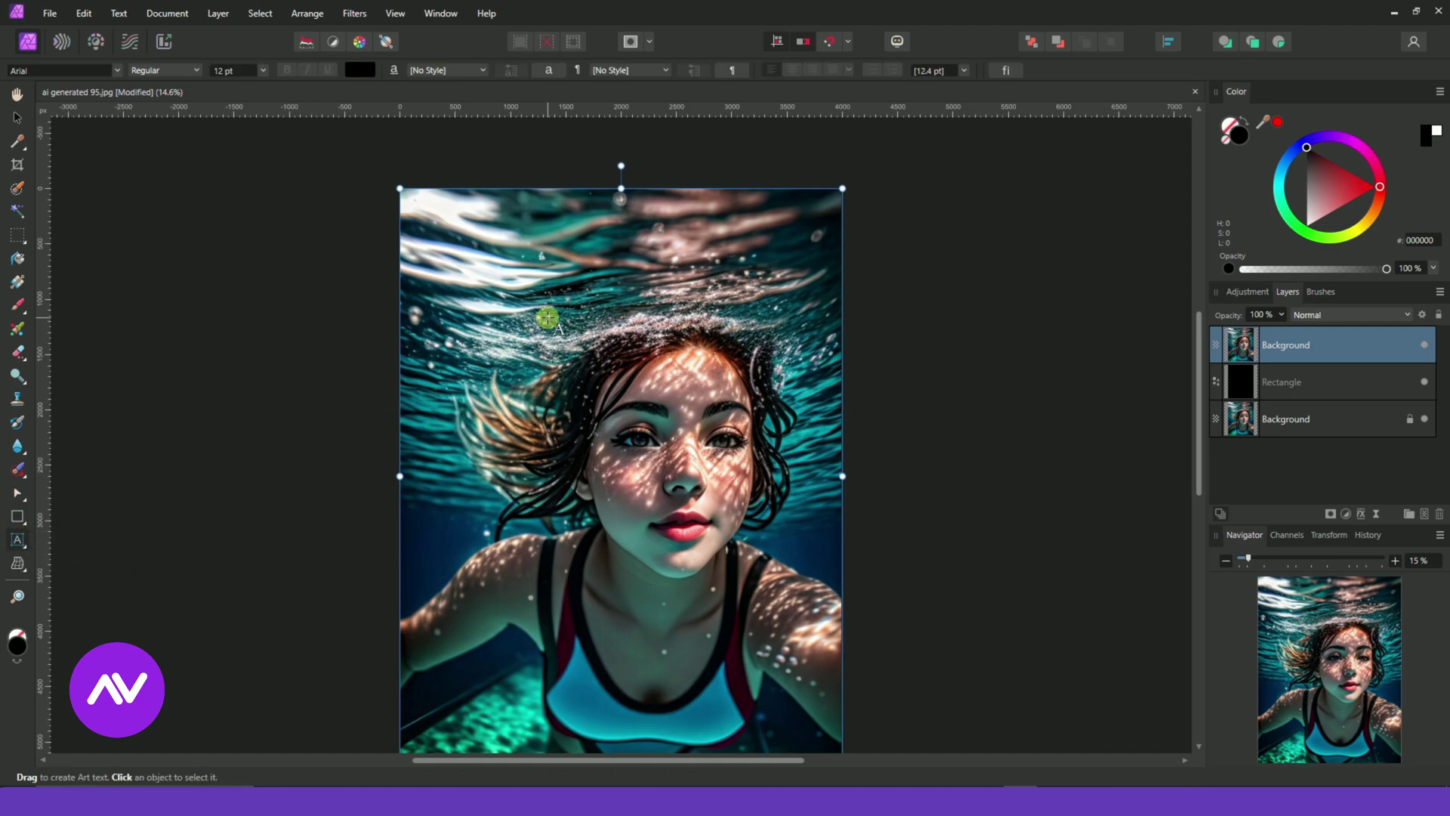
{"action": "left_click", "coordinate": [264, 73]}
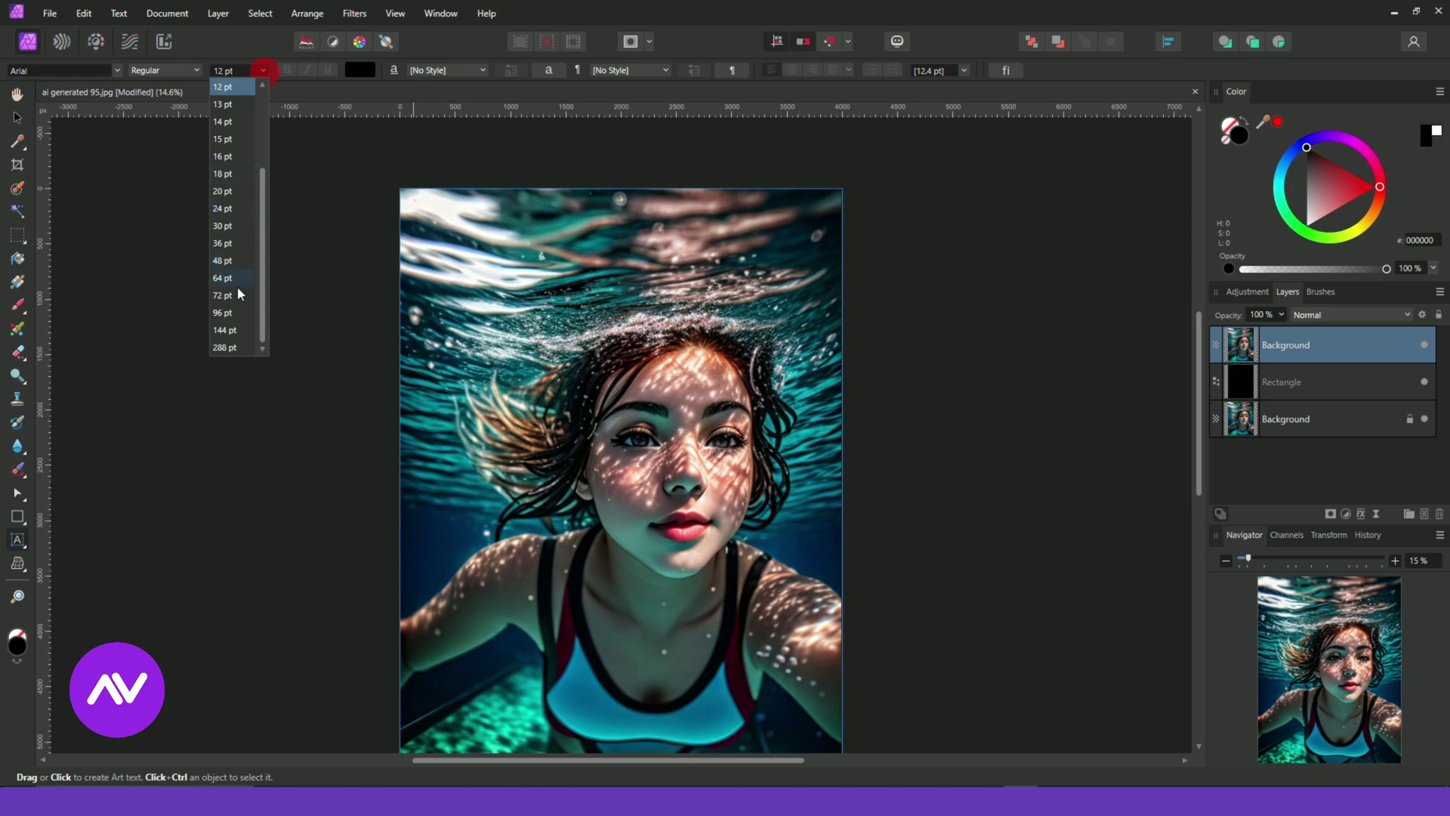
{"action": "left_click", "coordinate": [224, 296]}
{"action": "left_click", "coordinate": [582, 339]}
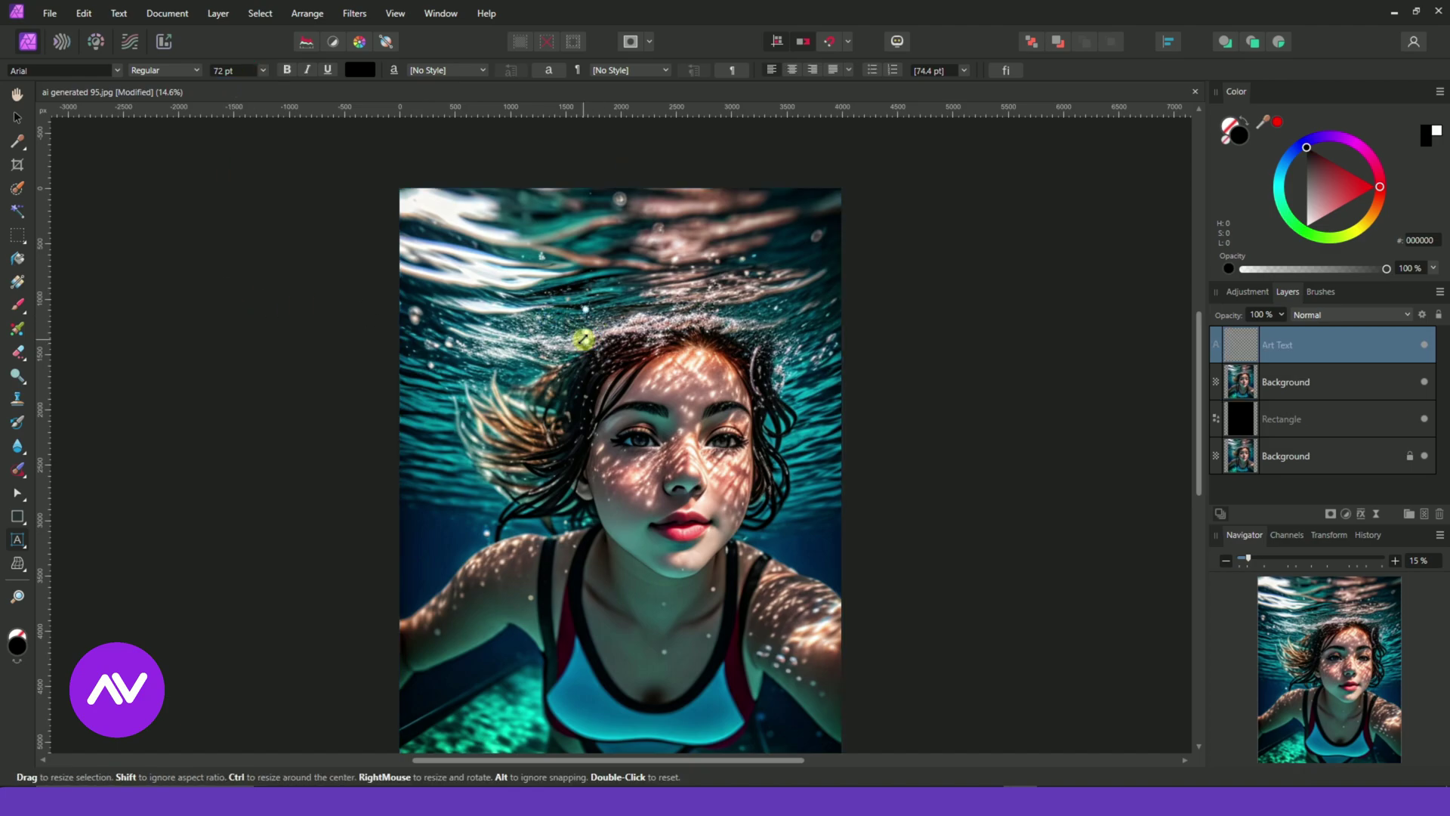
{"action": "type", "text": "ocean water"}
{"action": "left_click_drag", "start_coordinate": [626, 344], "coordinate": [794, 362]}
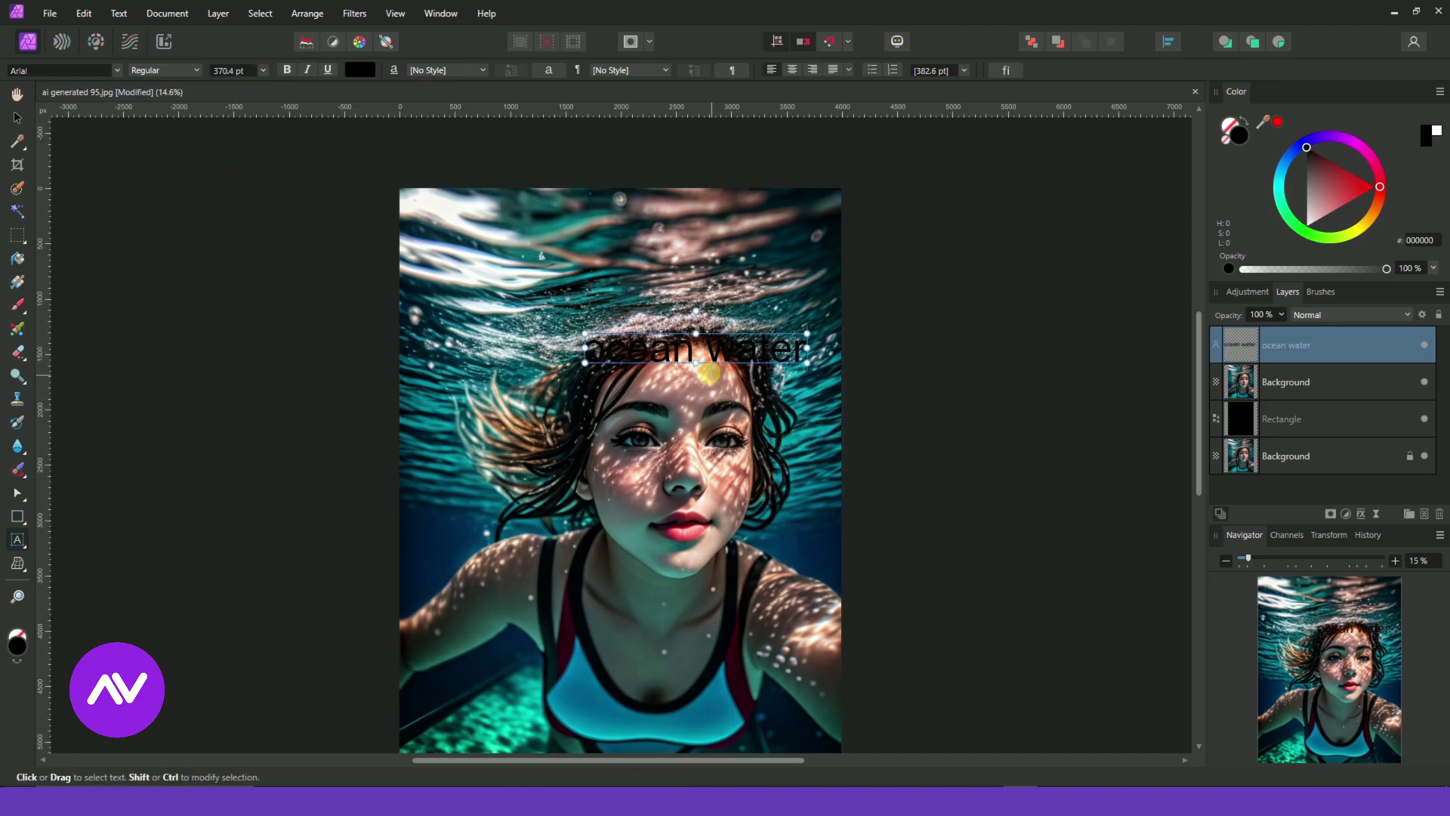
{"action": "left_click_drag", "start_coordinate": [706, 337], "coordinate": [692, 406]}
{"action": "mouse_move", "coordinate": [583, 340]}
{"action": "left_mouse_down"}
{"action": "mouse_move", "coordinate": [451, 261]}
{"action": "mouse_move", "coordinate": [560, 370]}
{"action": "left_mouse_up"}
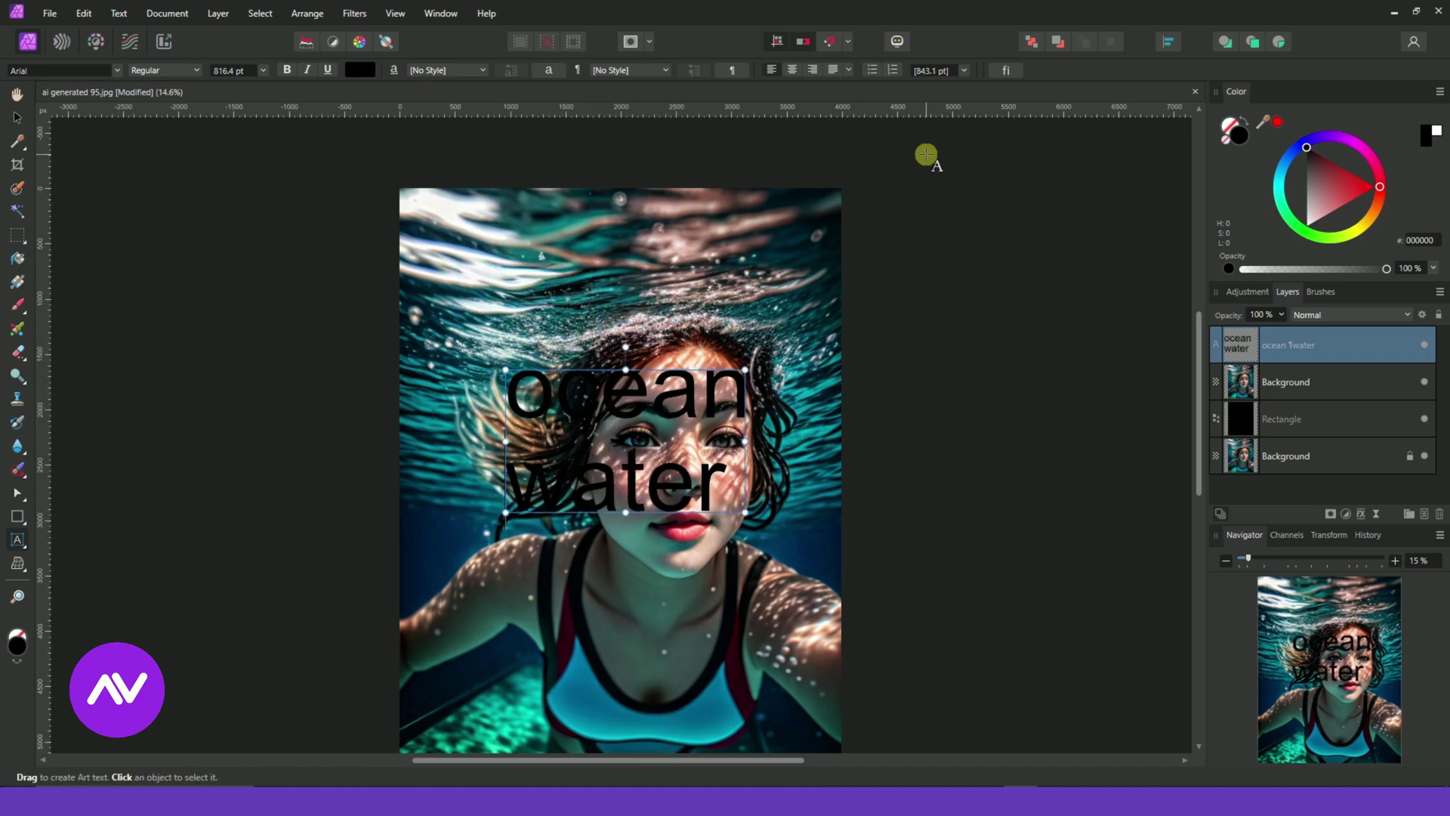
- Set the ocean water title to bold Bebas Neue and enlarge it
{"action": "key", "text": "ctrl+t"}
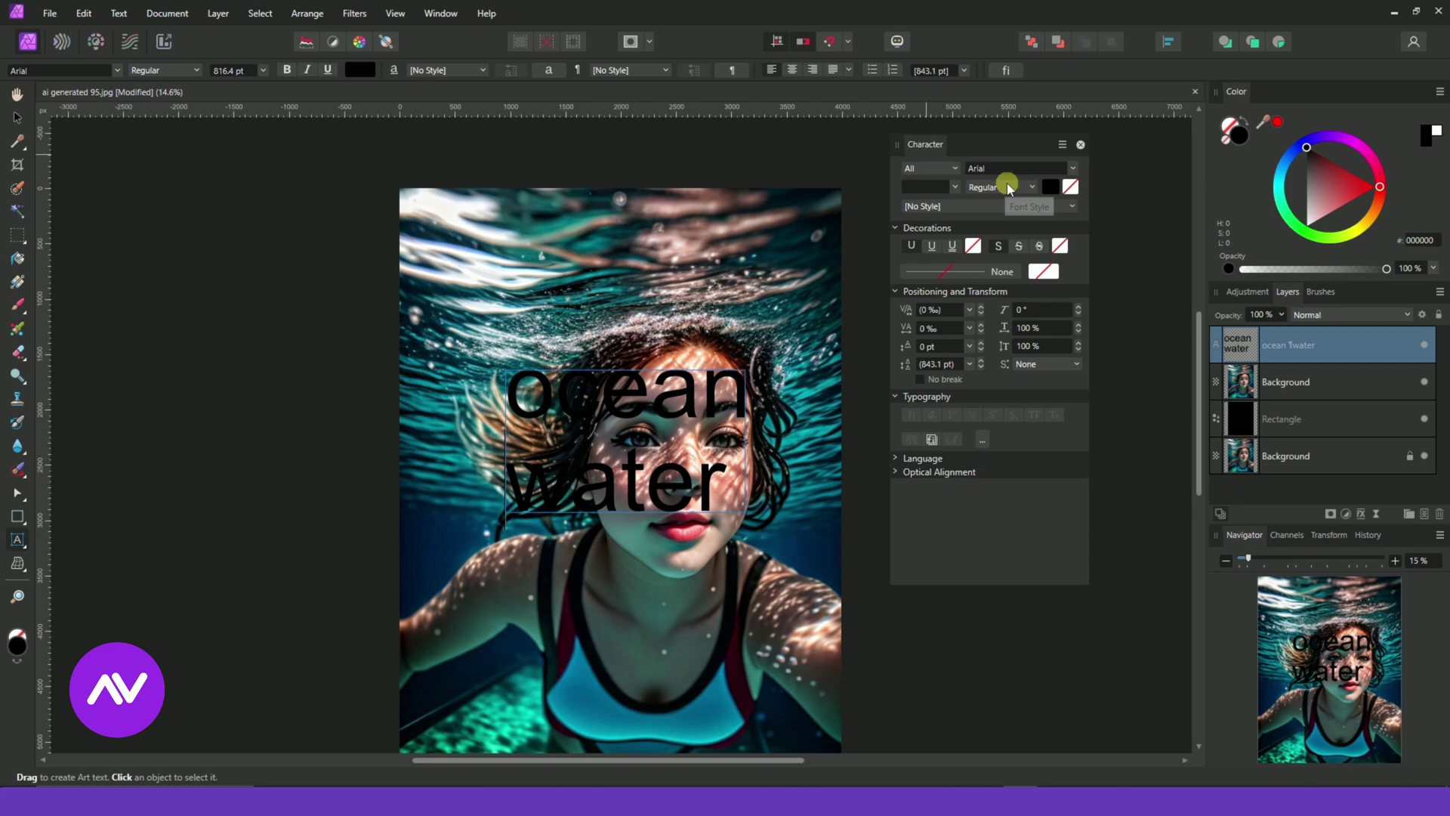
{"action": "left_click", "coordinate": [754, 448]}
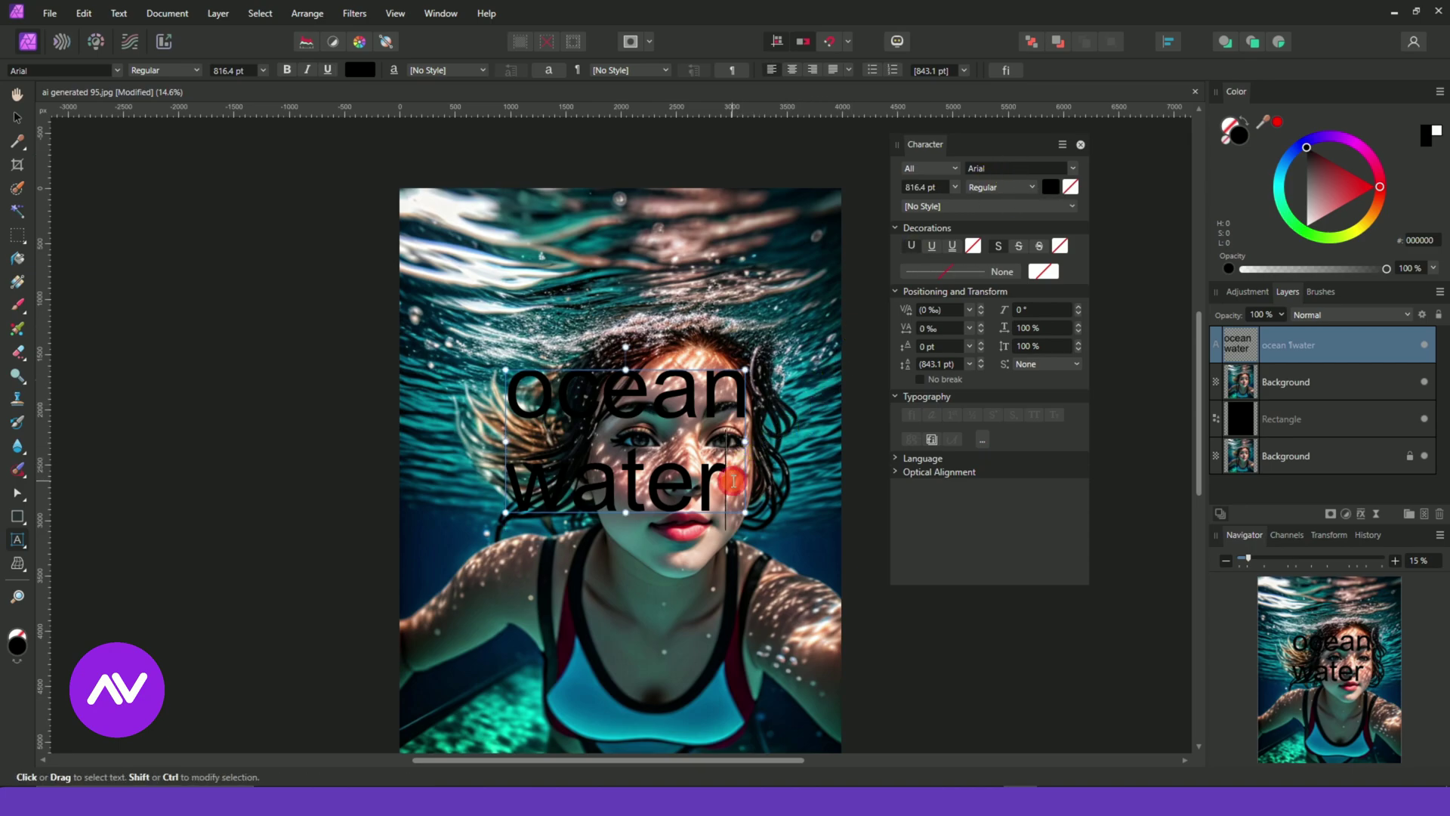
{"action": "key", "text": "ctrl+a"}
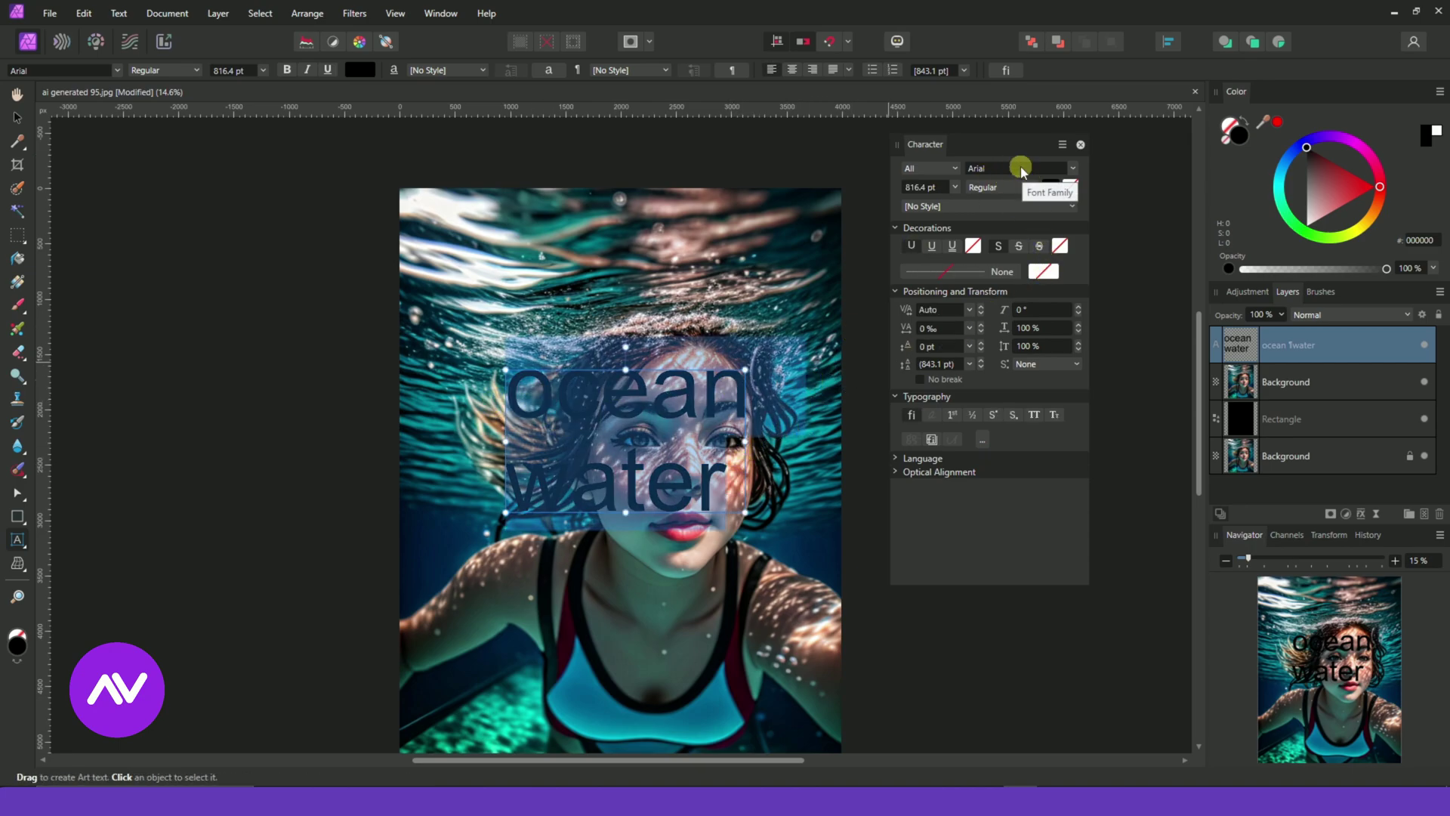
{"action": "left_click", "coordinate": [1022, 168]}
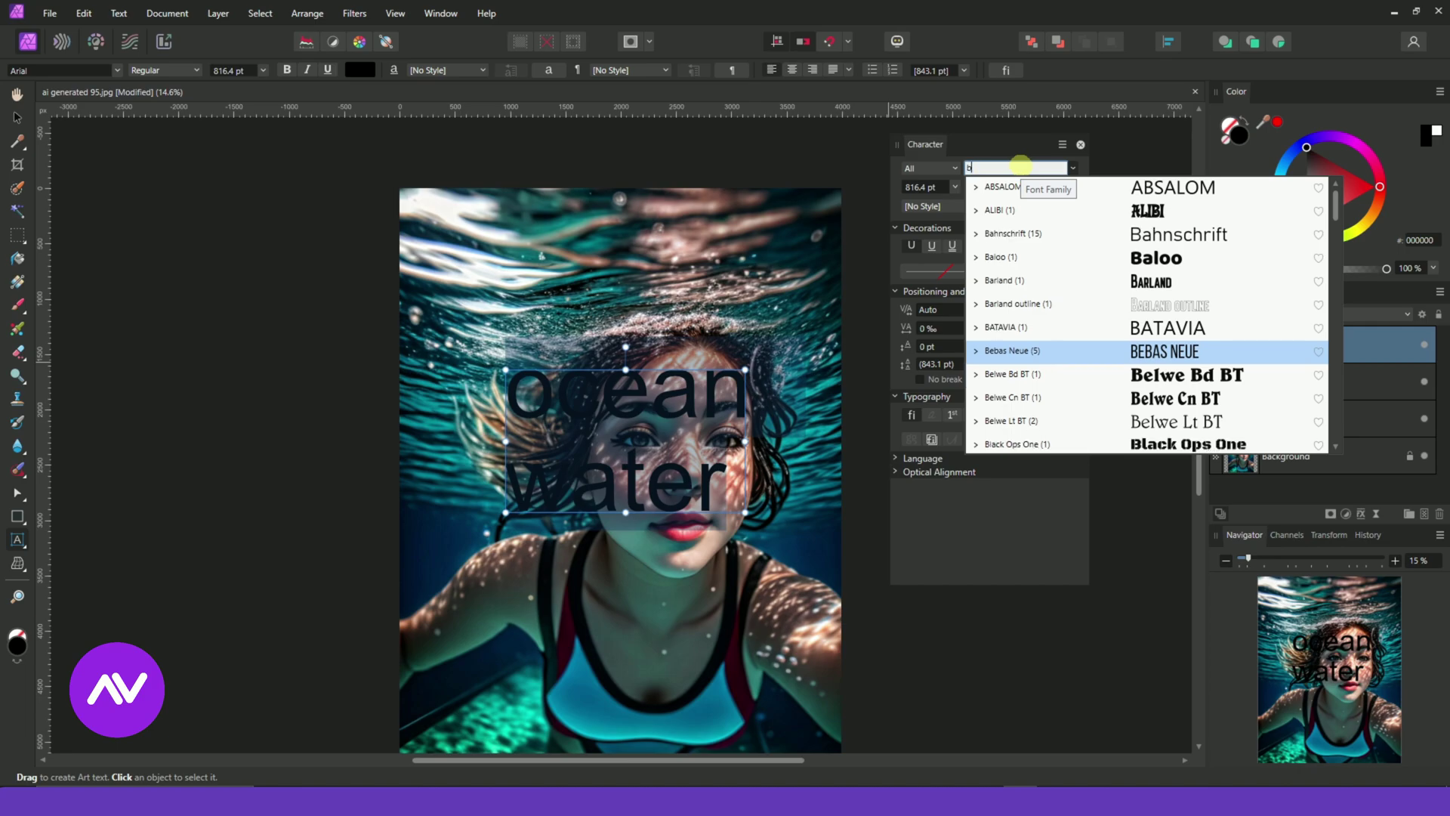
{"action": "type", "text": "Bebas Neue"}
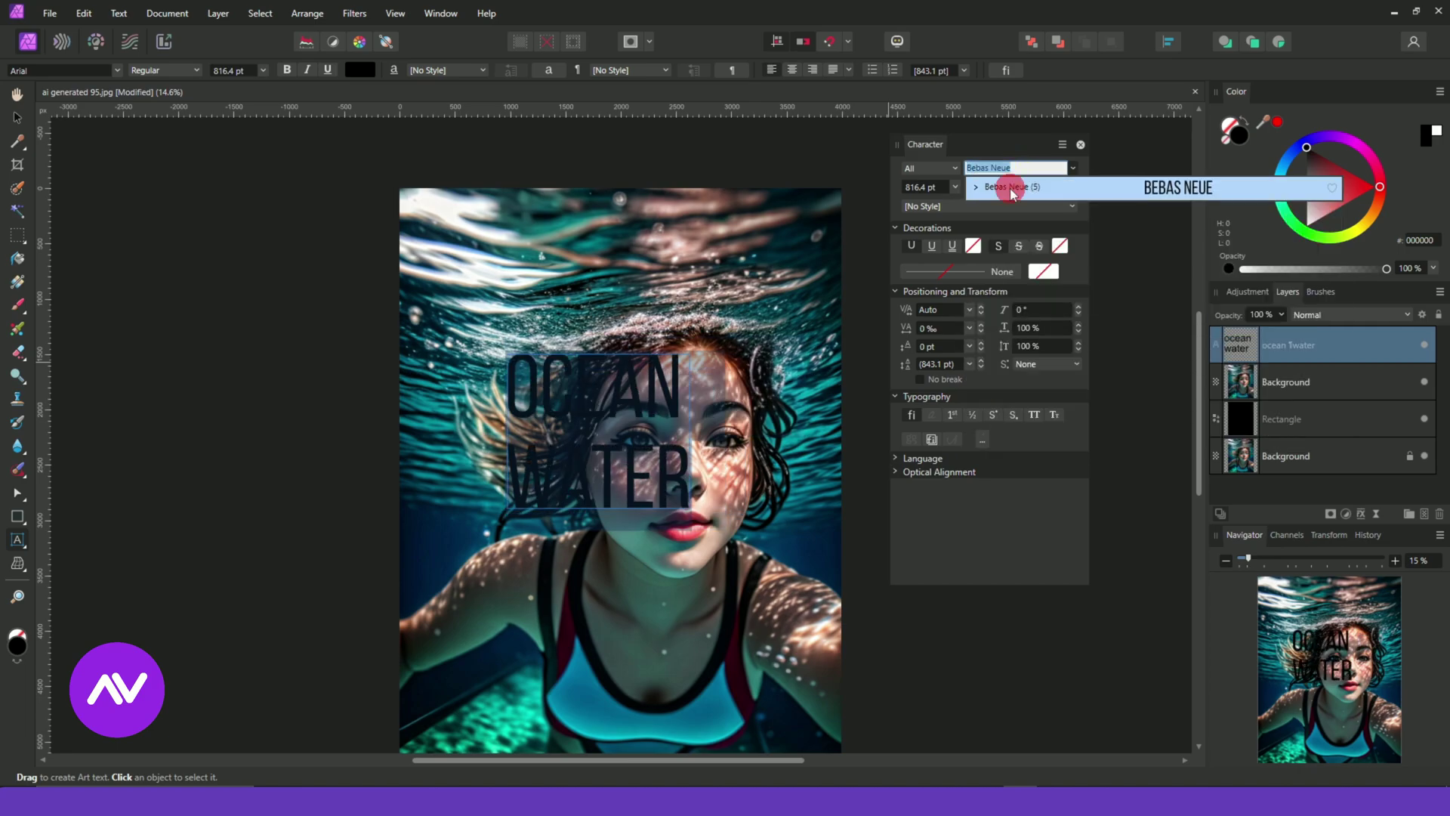
{"action": "left_click", "coordinate": [1011, 187]}
{"action": "left_click", "coordinate": [983, 273]}
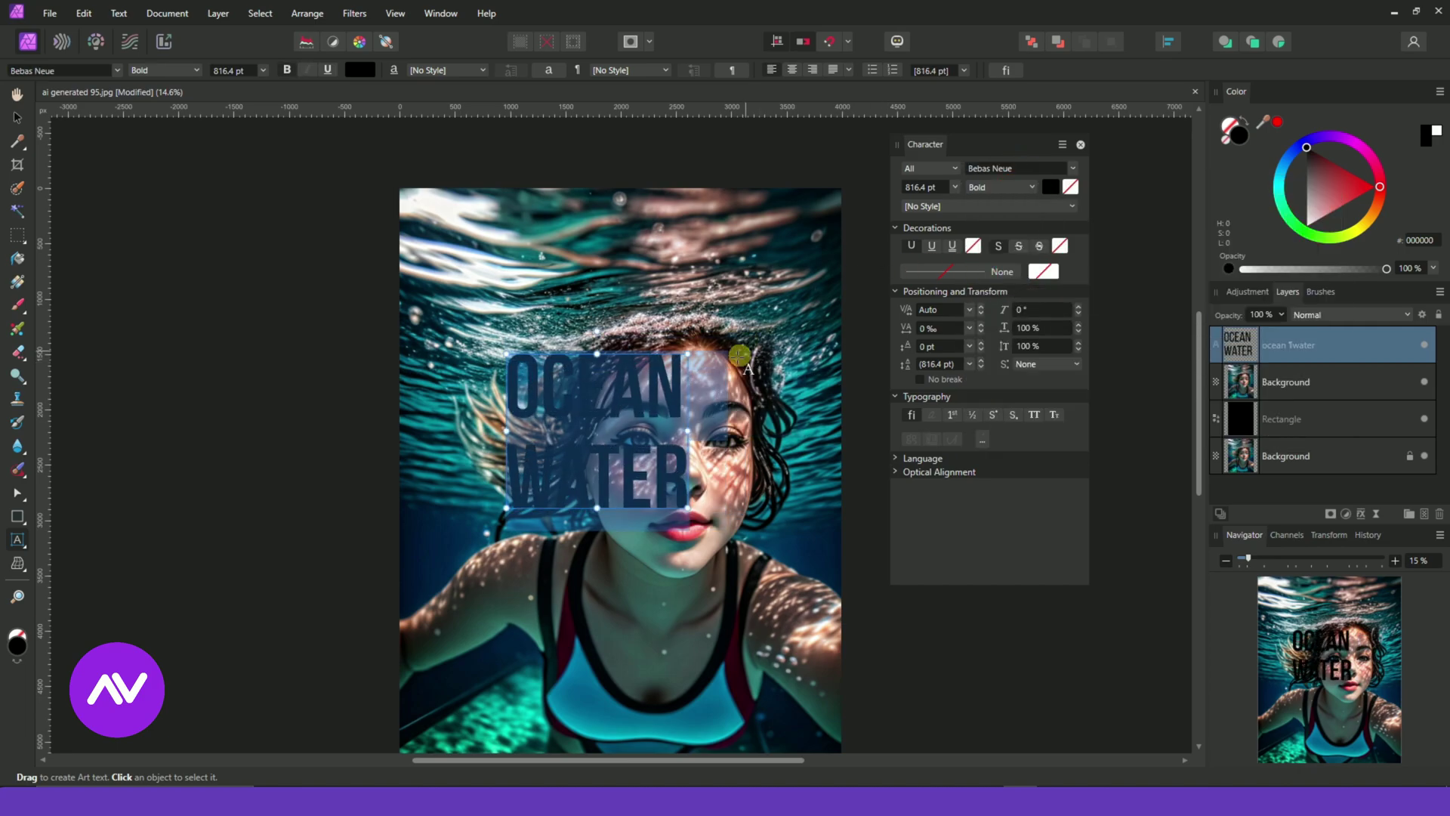
{"action": "left_click_drag", "start_coordinate": [683, 352], "coordinate": [776, 278]}
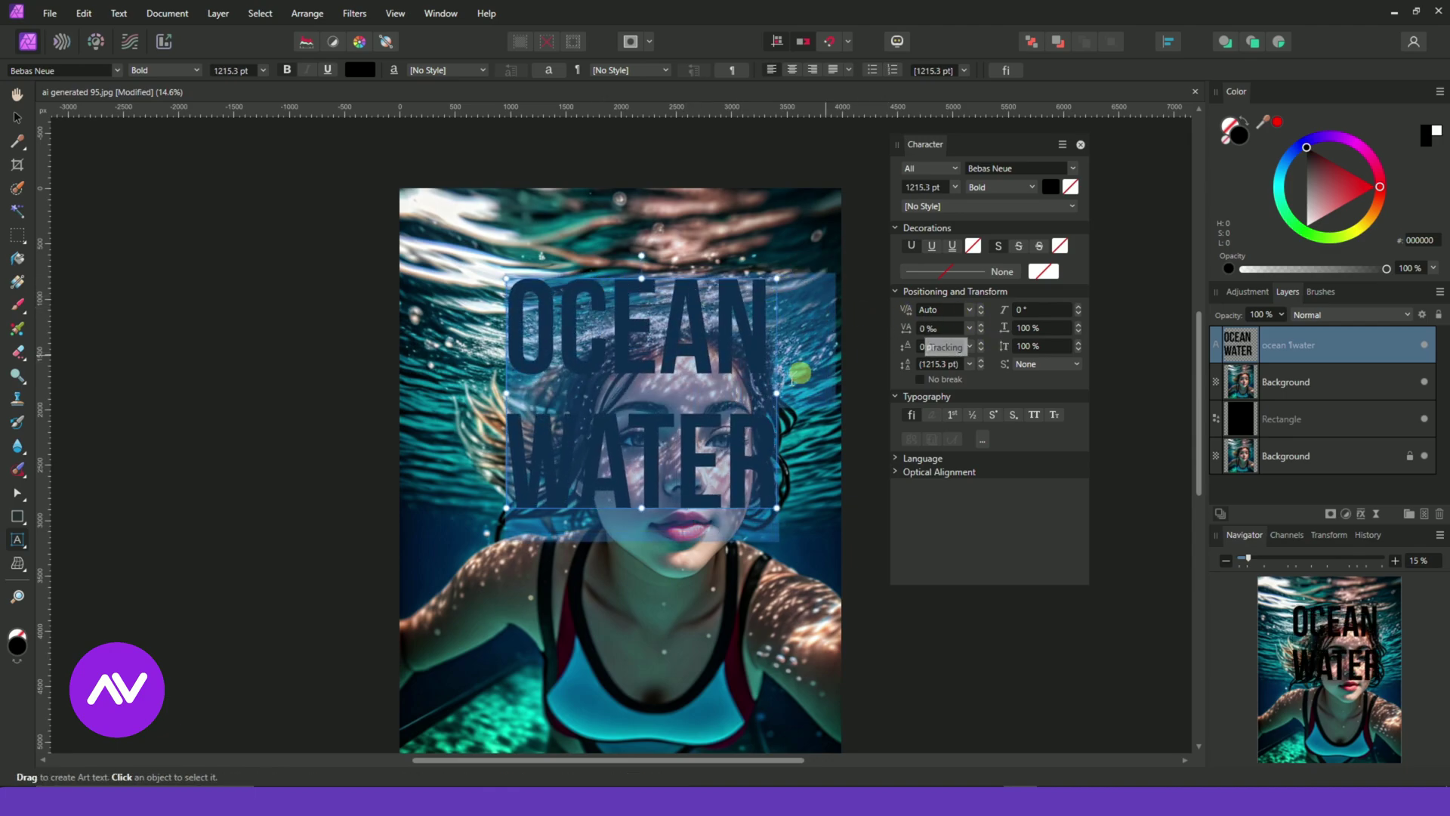
- Select WATER and lower the leading step by step until it sits tightly under OCEAN
{"action": "left_click", "coordinate": [758, 442]}
{"action": "left_click_drag", "start_coordinate": [770, 444], "coordinate": [512, 439]}
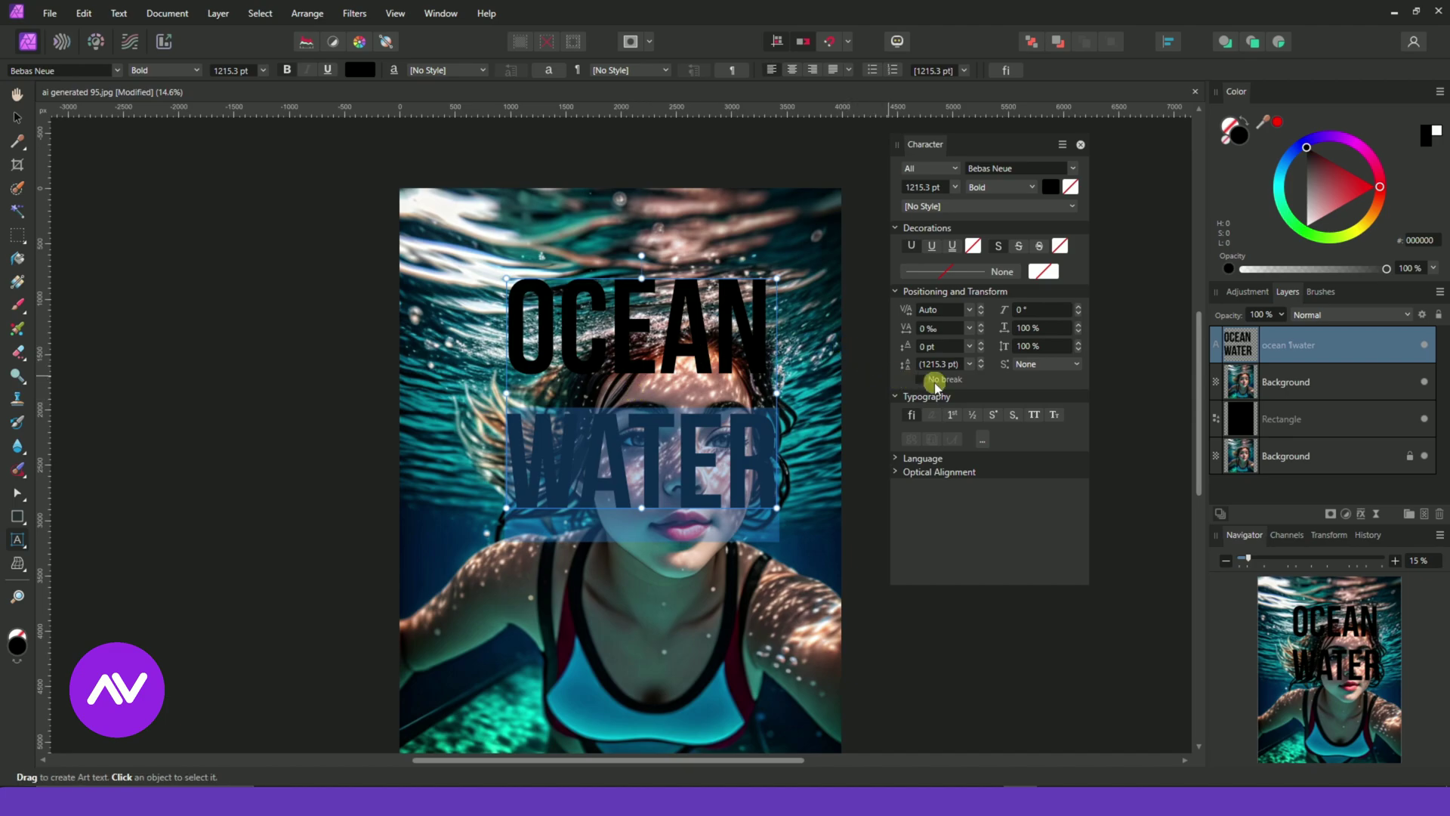
{"action": "left_click", "coordinate": [980, 369]}
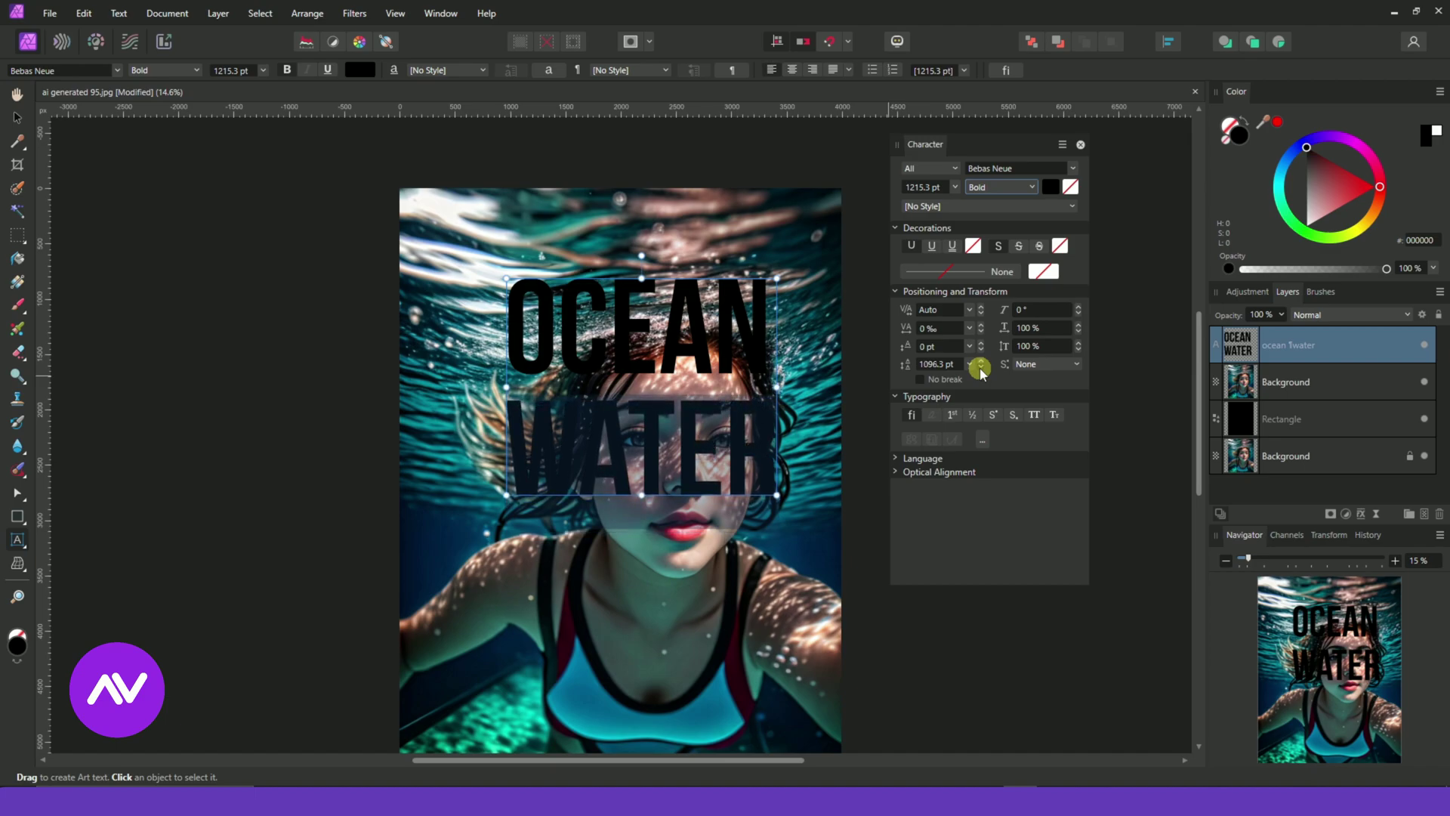
{"action": "left_click", "coordinate": [980, 368]}
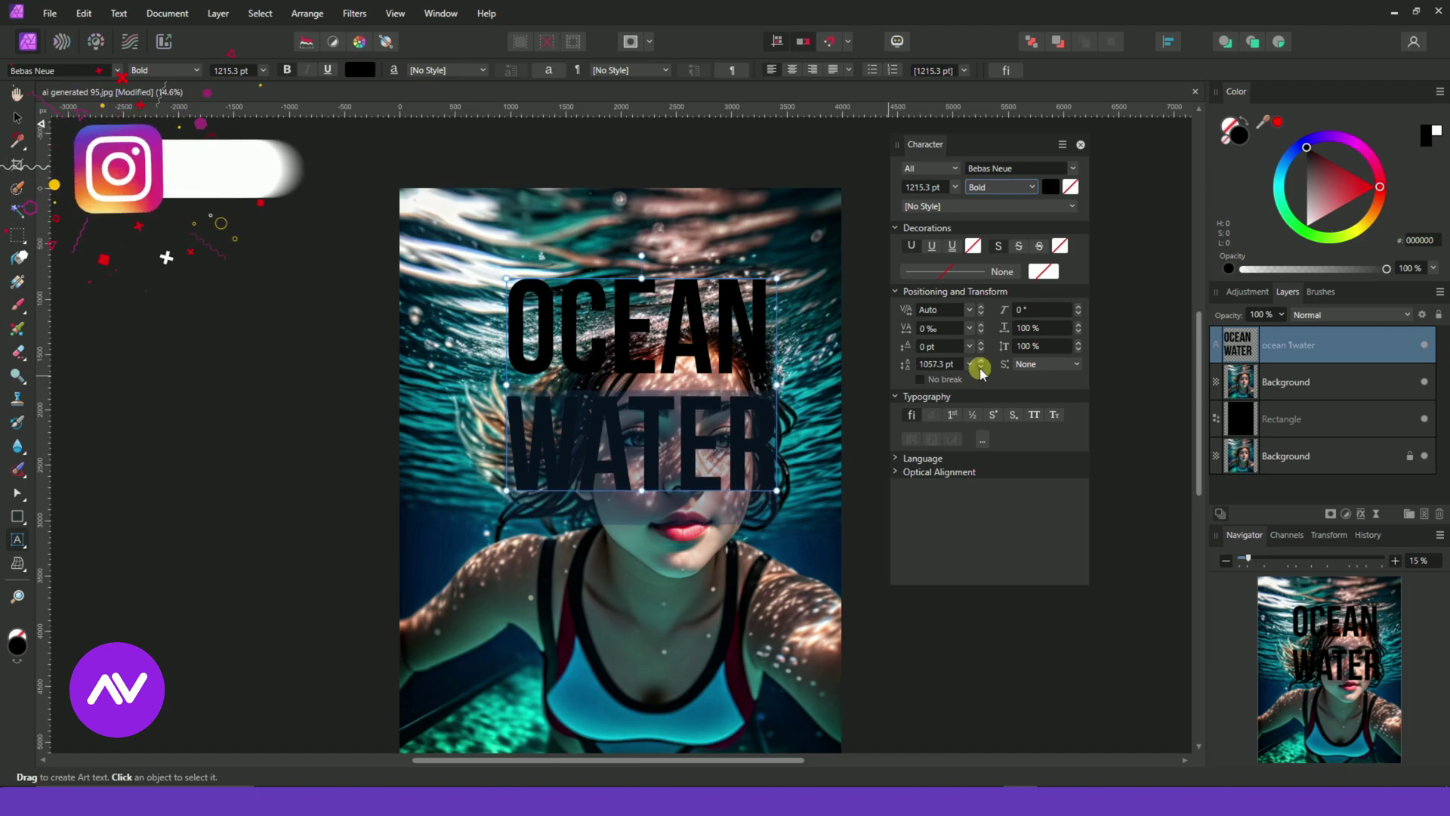
{"action": "left_click", "coordinate": [981, 368]}
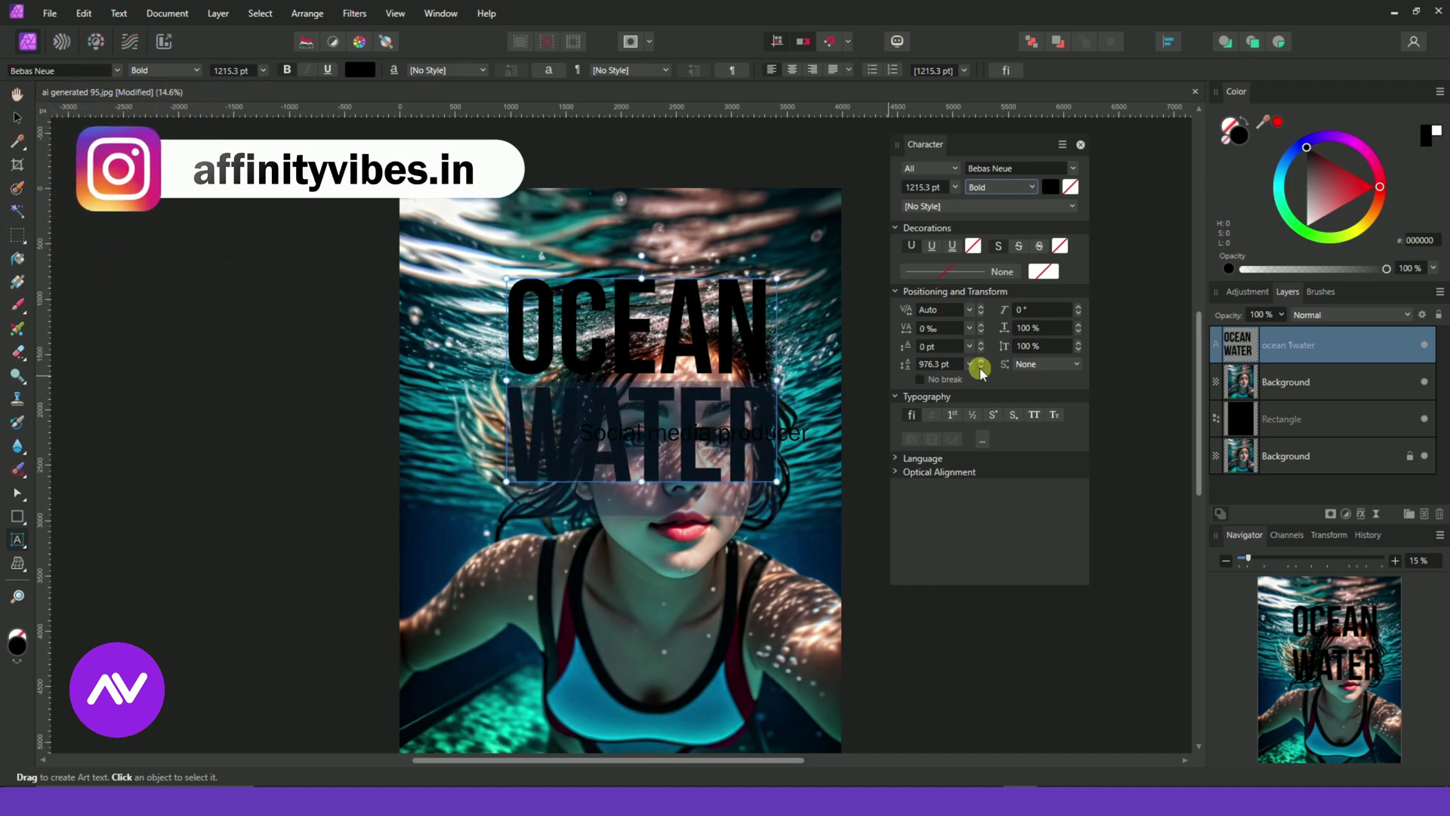
{"action": "left_click", "coordinate": [980, 367]}
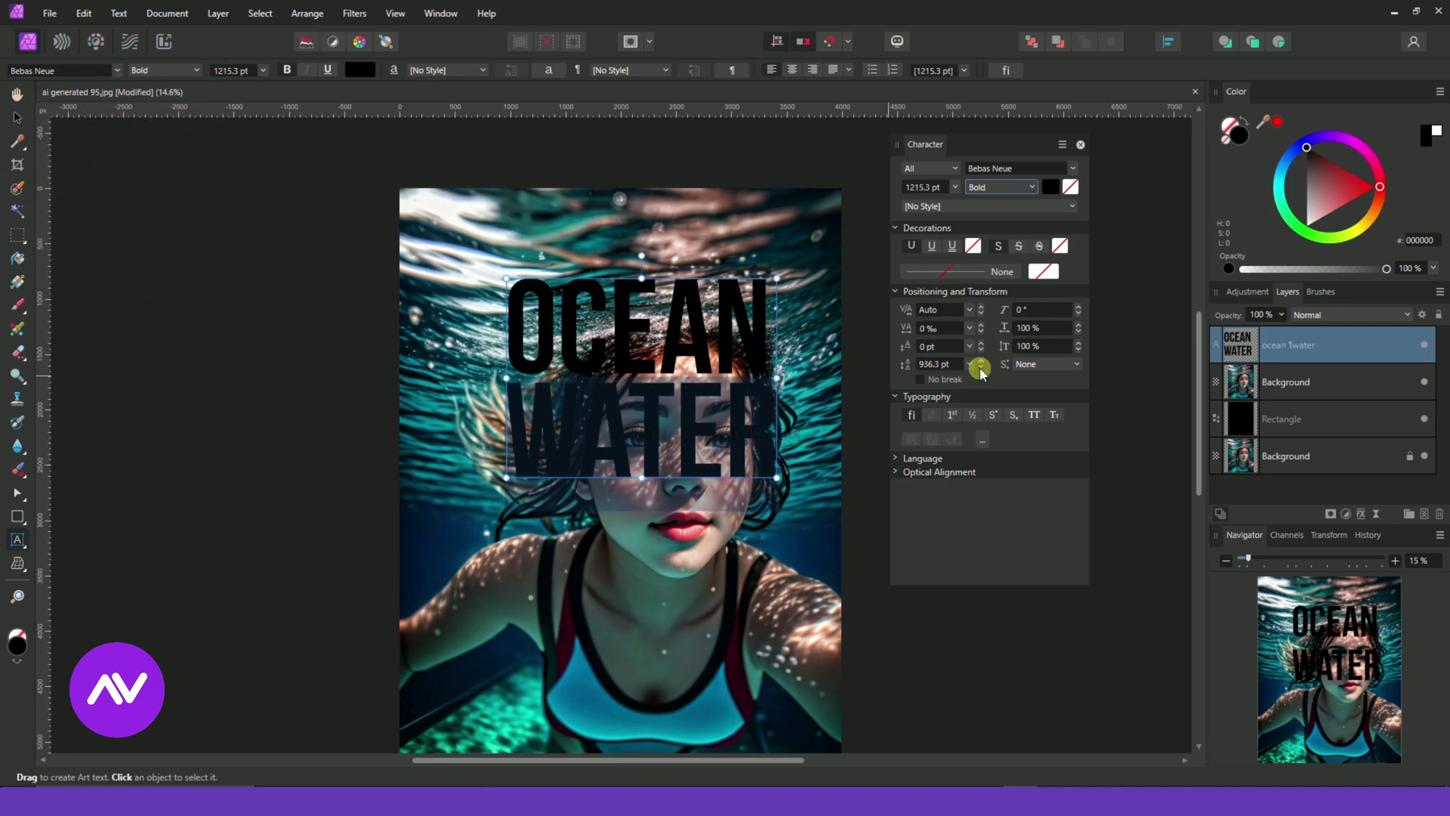
{"action": "left_click", "coordinate": [980, 368]}
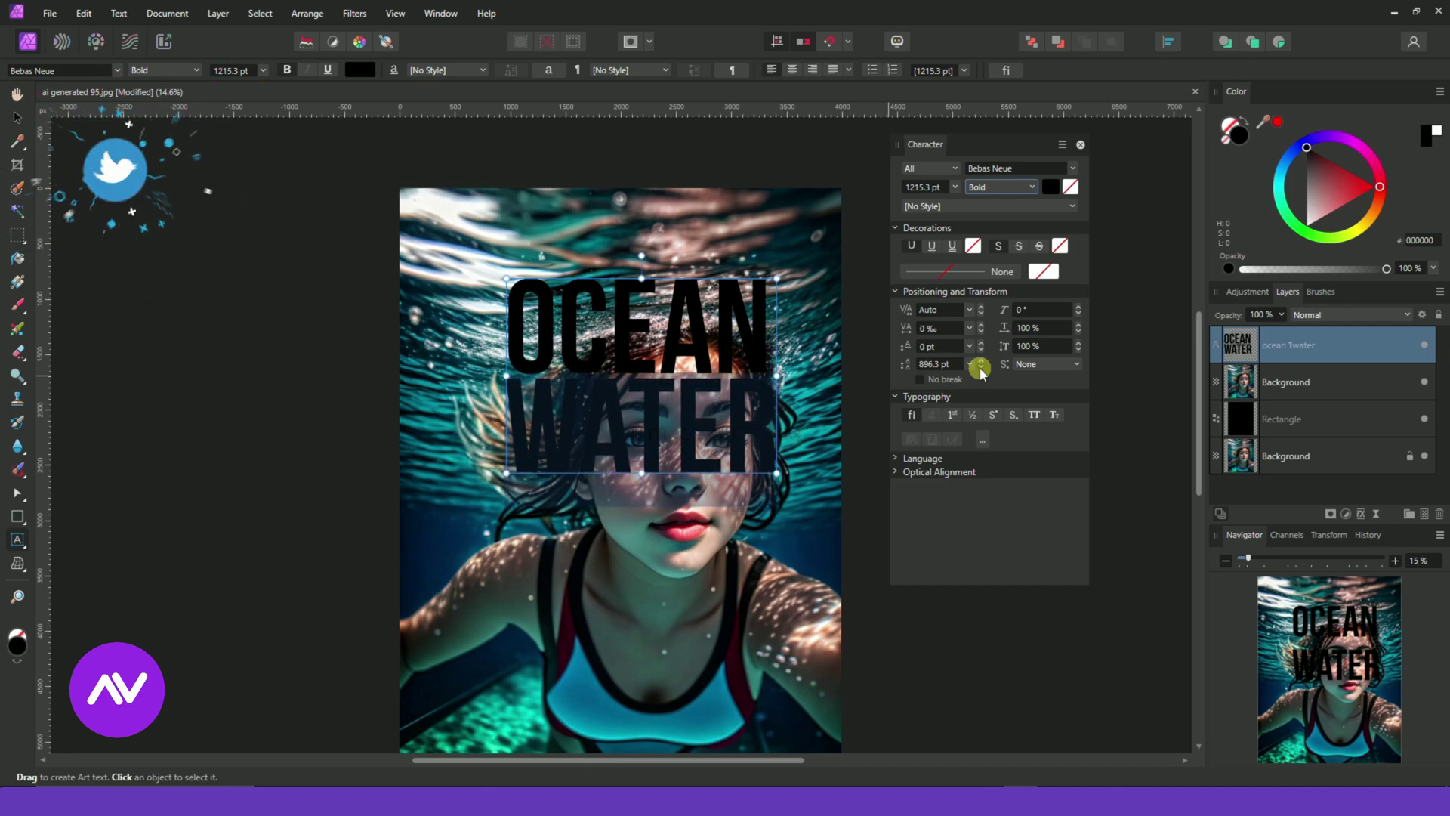
{"action": "left_click", "coordinate": [980, 368]}
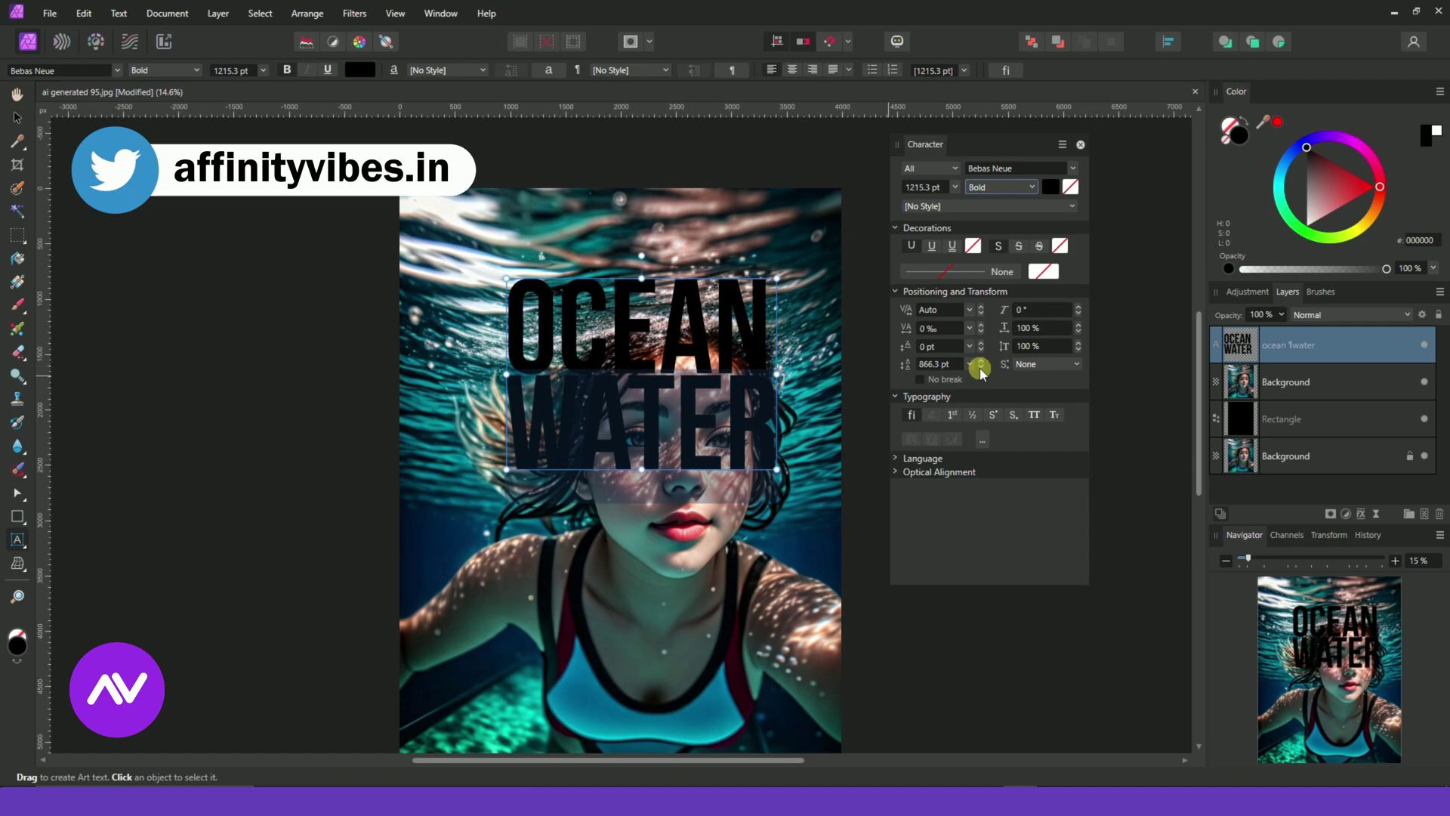
{"action": "key", "text": "ctrl+plus"}
{"action": "key", "text": "ctrl+plus"}
{"action": "key", "text": "ctrl+plus"}
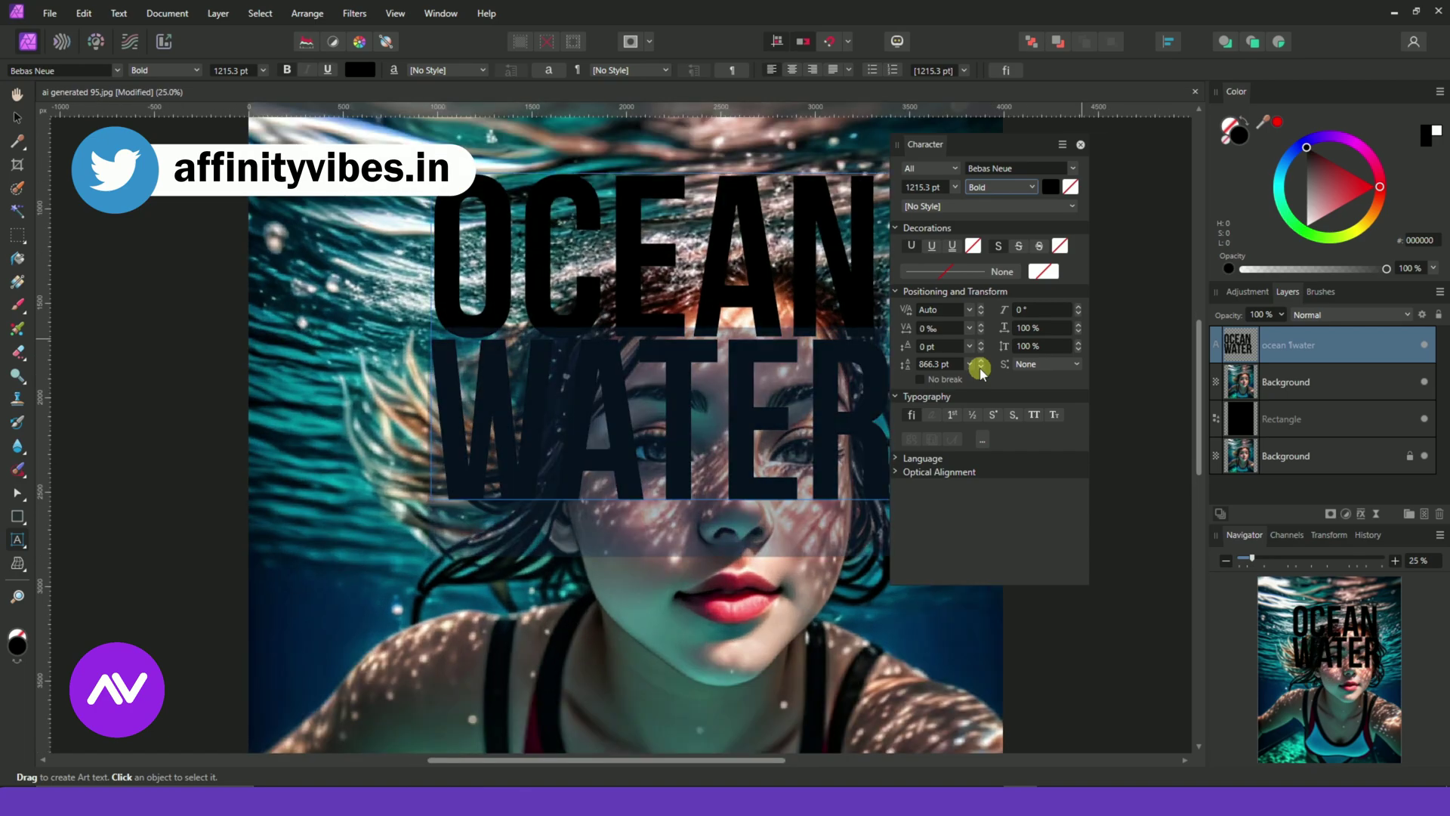
{"action": "key", "text": "ctrl+plus"}
{"action": "left_click", "coordinate": [980, 367]}
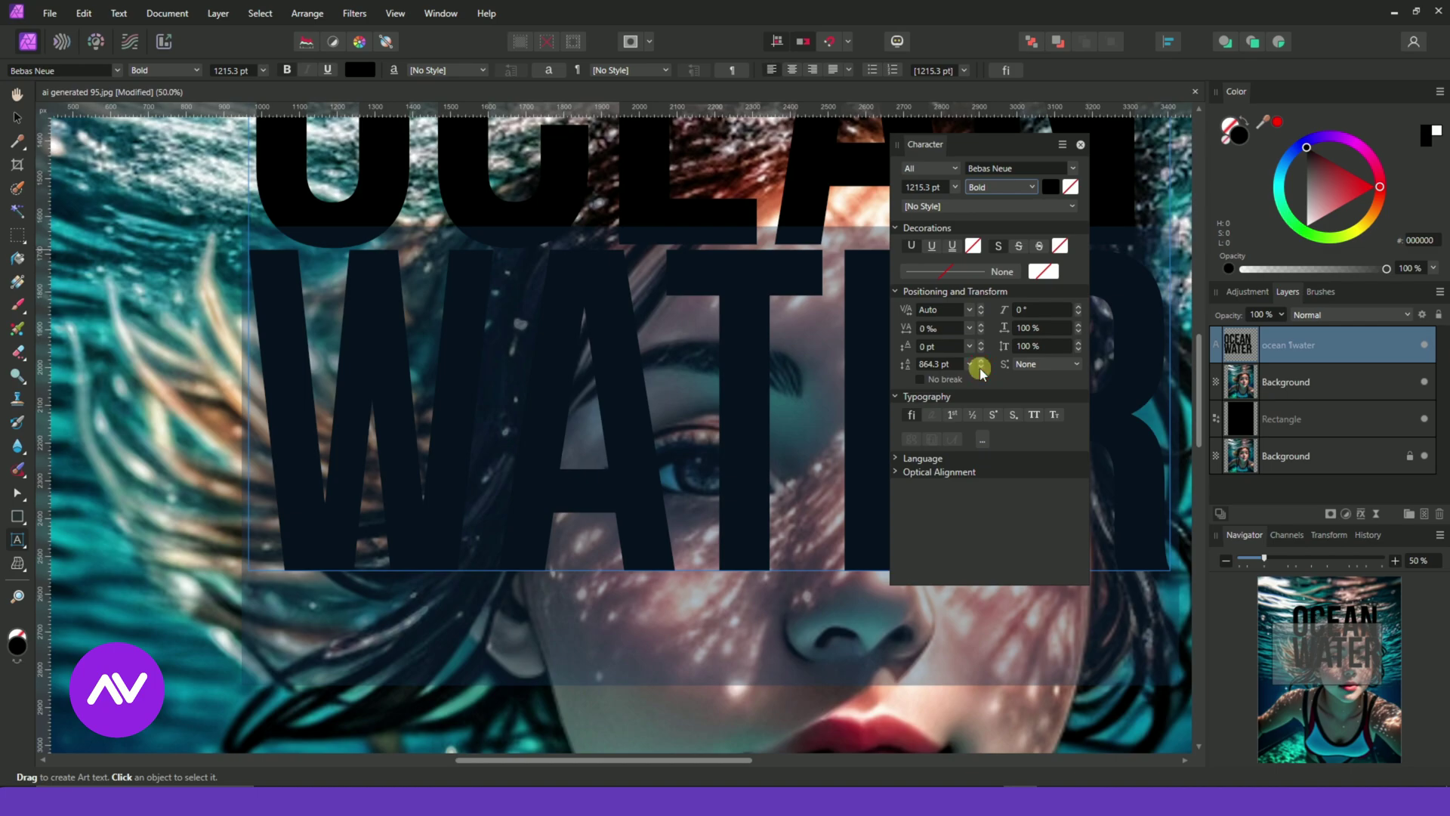
{"action": "key", "text": "ctrl+0"}
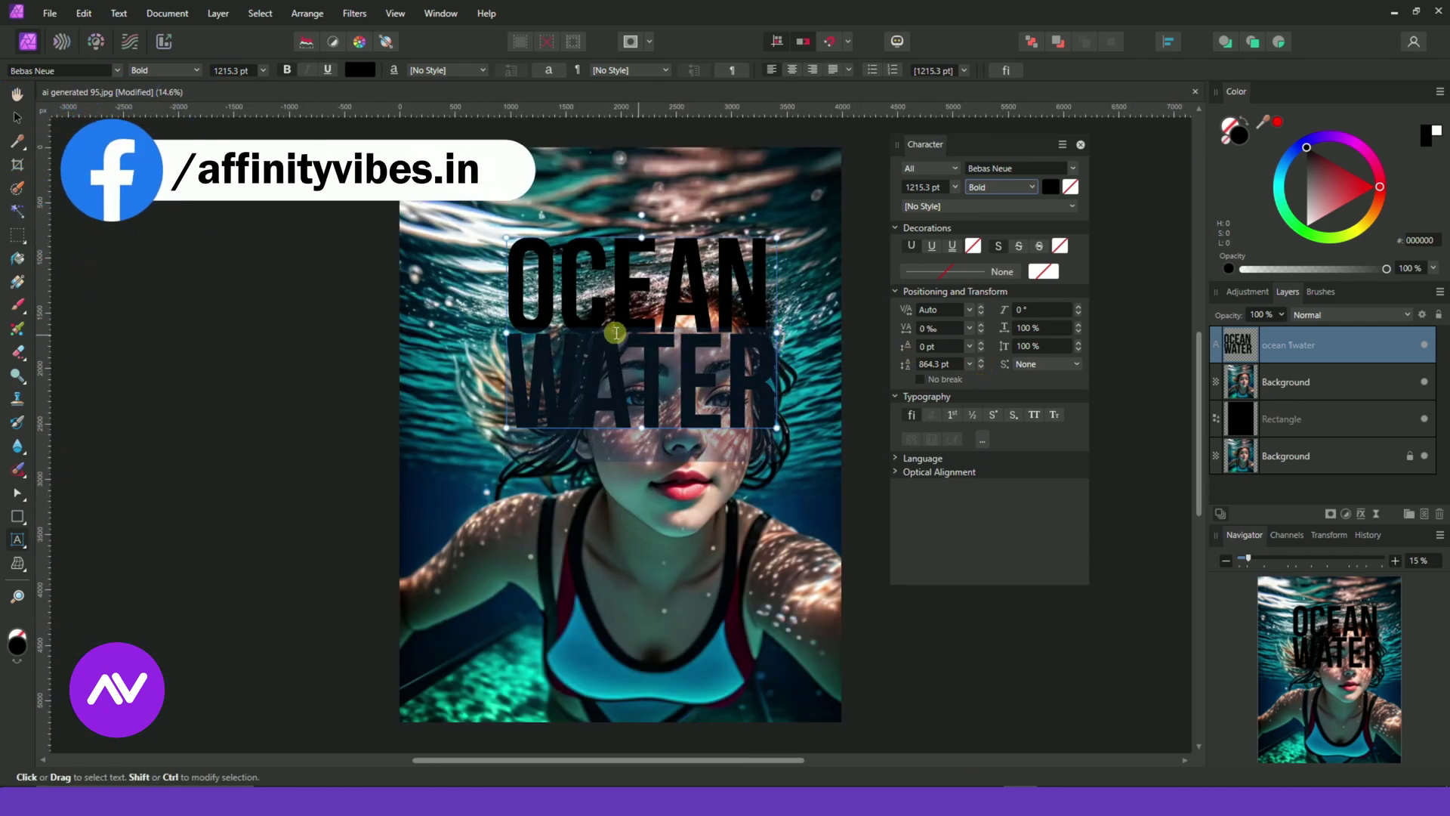
{"action": "left_click", "coordinate": [1081, 145]}
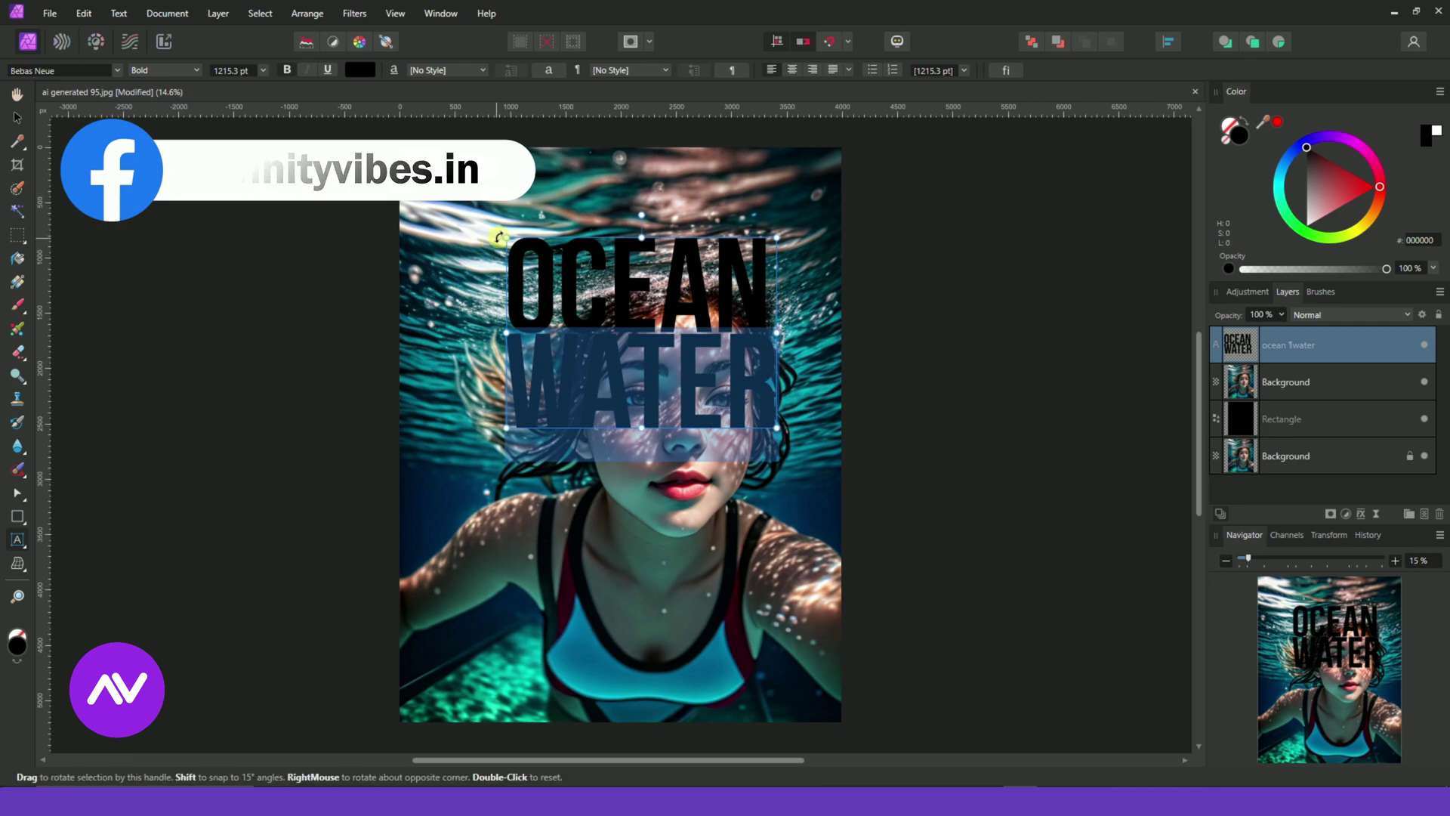
- Enlarge the OCEAN WATER text and move it lower on the canvas
{"action": "left_click_drag", "start_coordinate": [506, 238], "coordinate": [434, 186]}
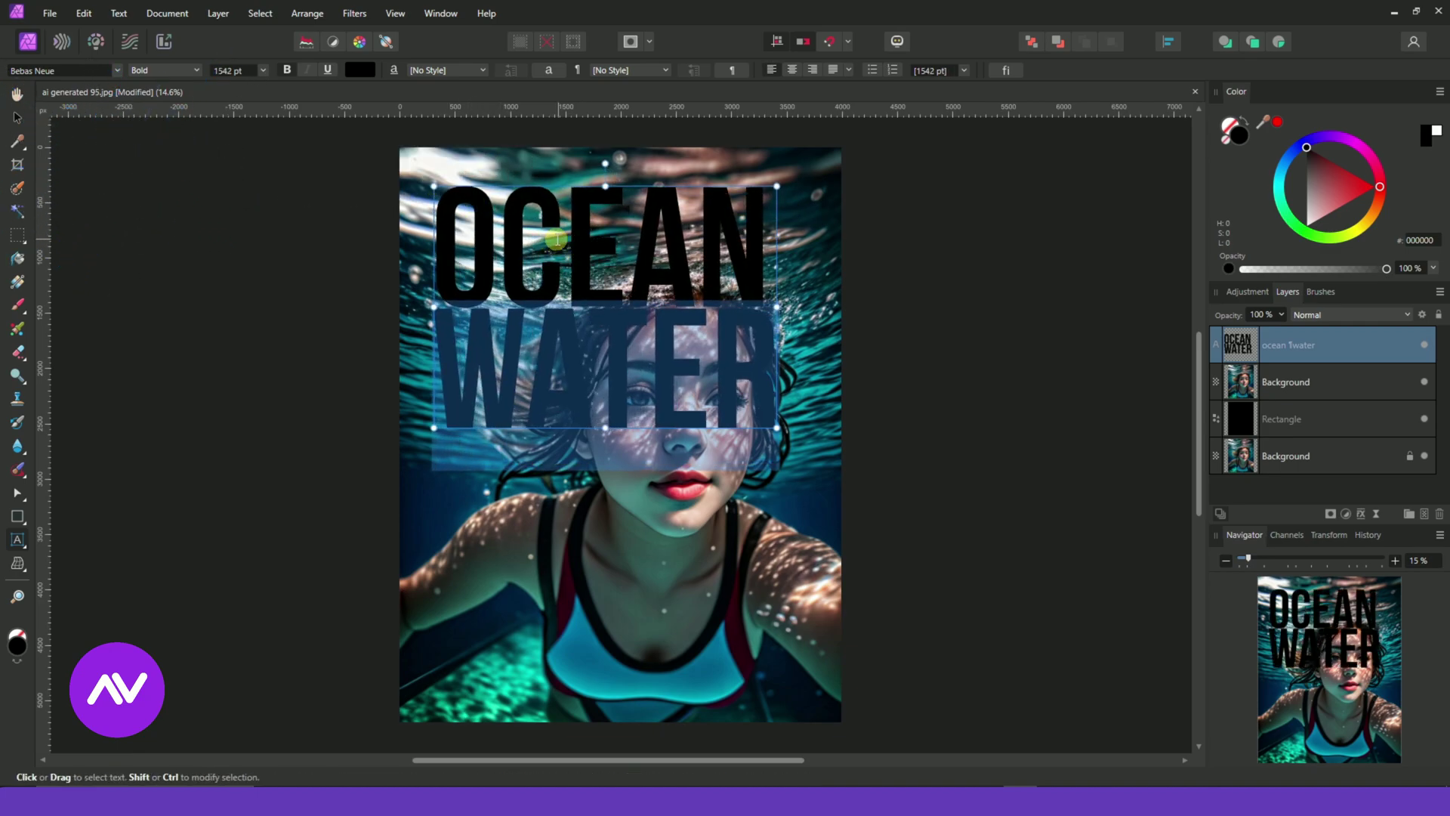
{"action": "left_click", "coordinate": [16, 117]}
{"action": "left_click_drag", "start_coordinate": [580, 212], "coordinate": [594, 298]}
{"action": "left_click_drag", "start_coordinate": [1253, 352], "coordinate": [1364, 344]}
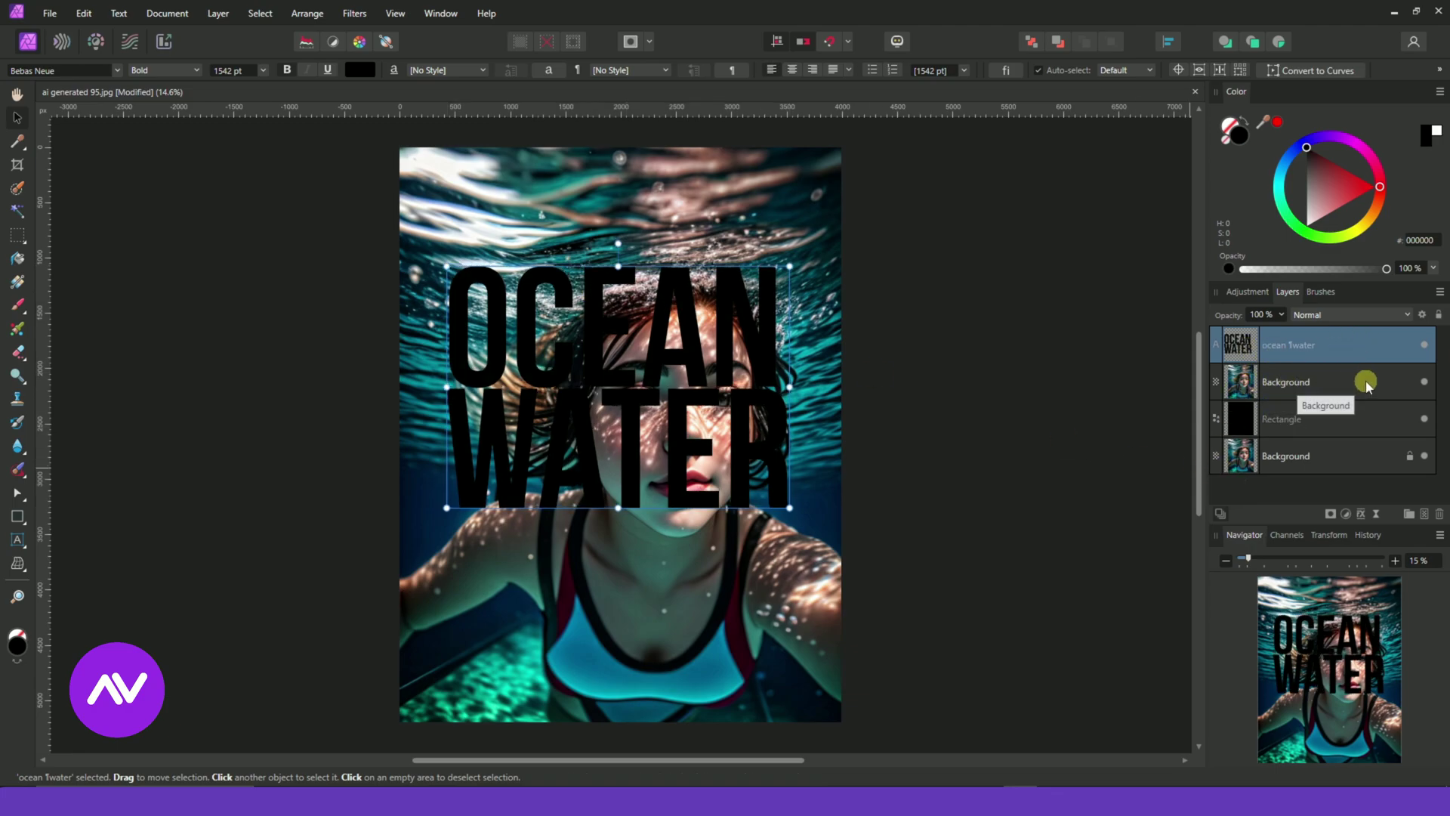
- Clip the underwater photo inside the OCEAN WATER letters and shift it left
{"action": "left_click", "coordinate": [1244, 389]}
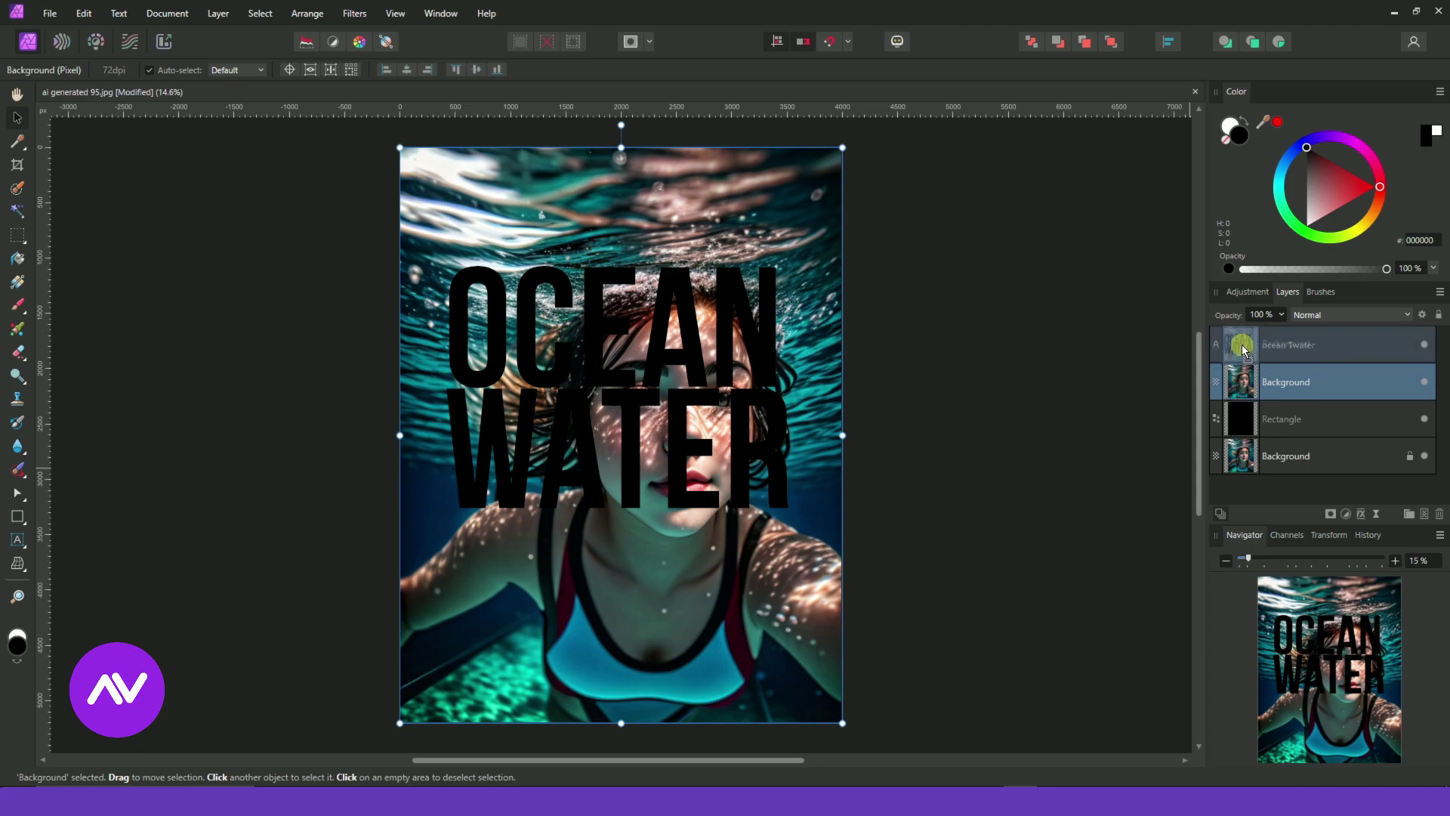
{"action": "left_click_drag", "start_coordinate": [1244, 389], "coordinate": [1289, 345]}
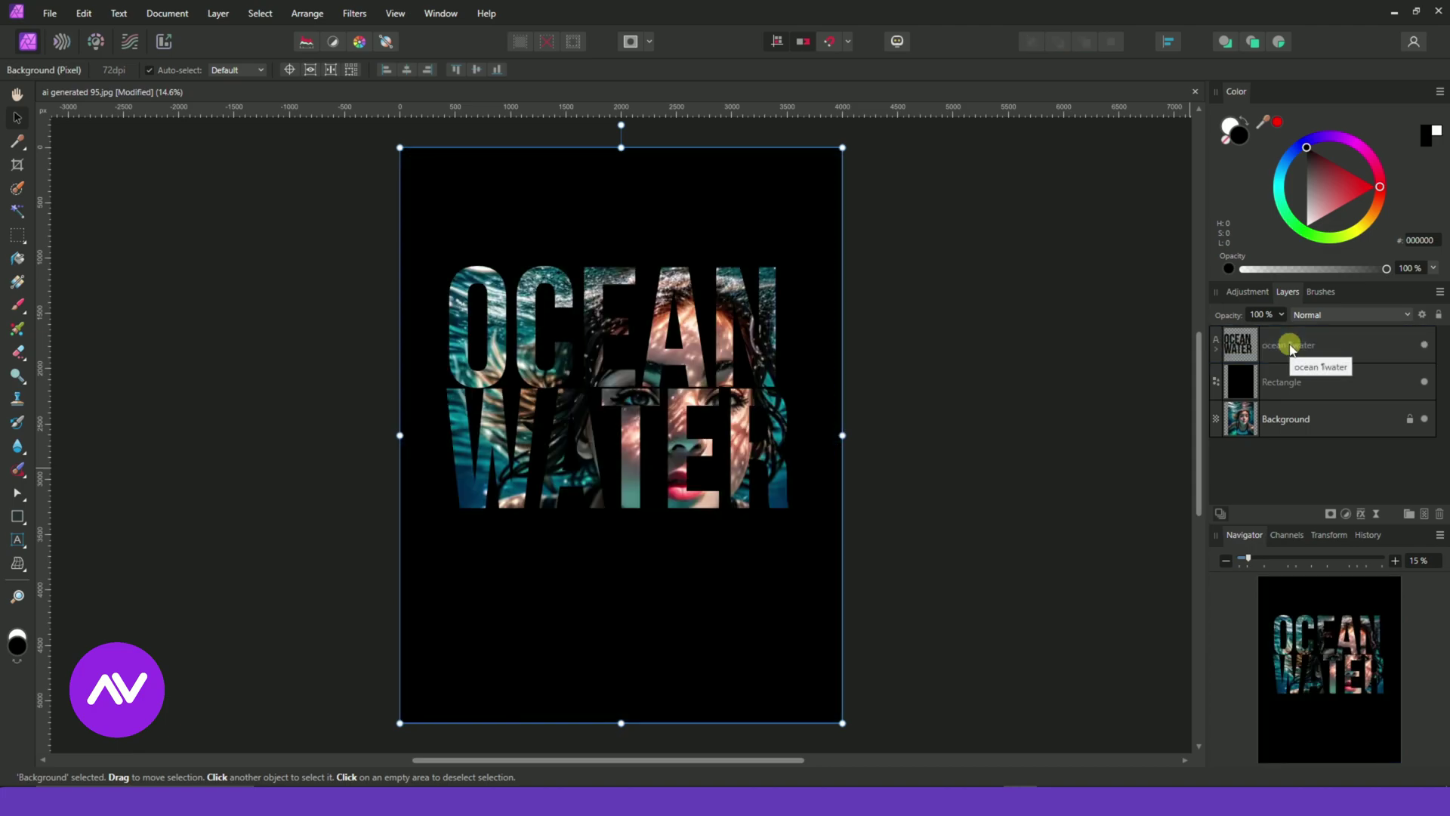
{"action": "key", "text": "ctrl+plus"}
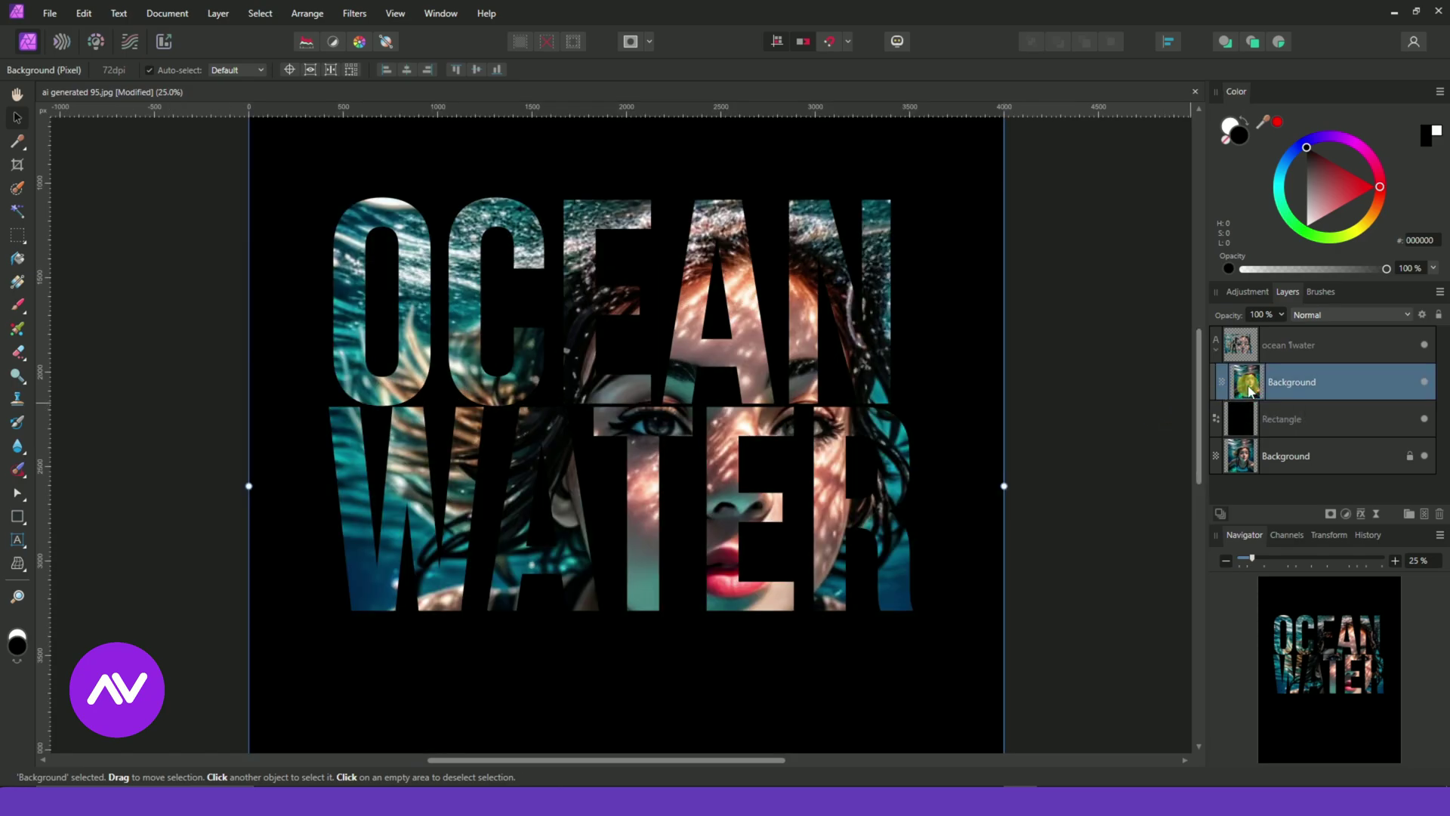
{"action": "key", "text": "ctrl+minus"}
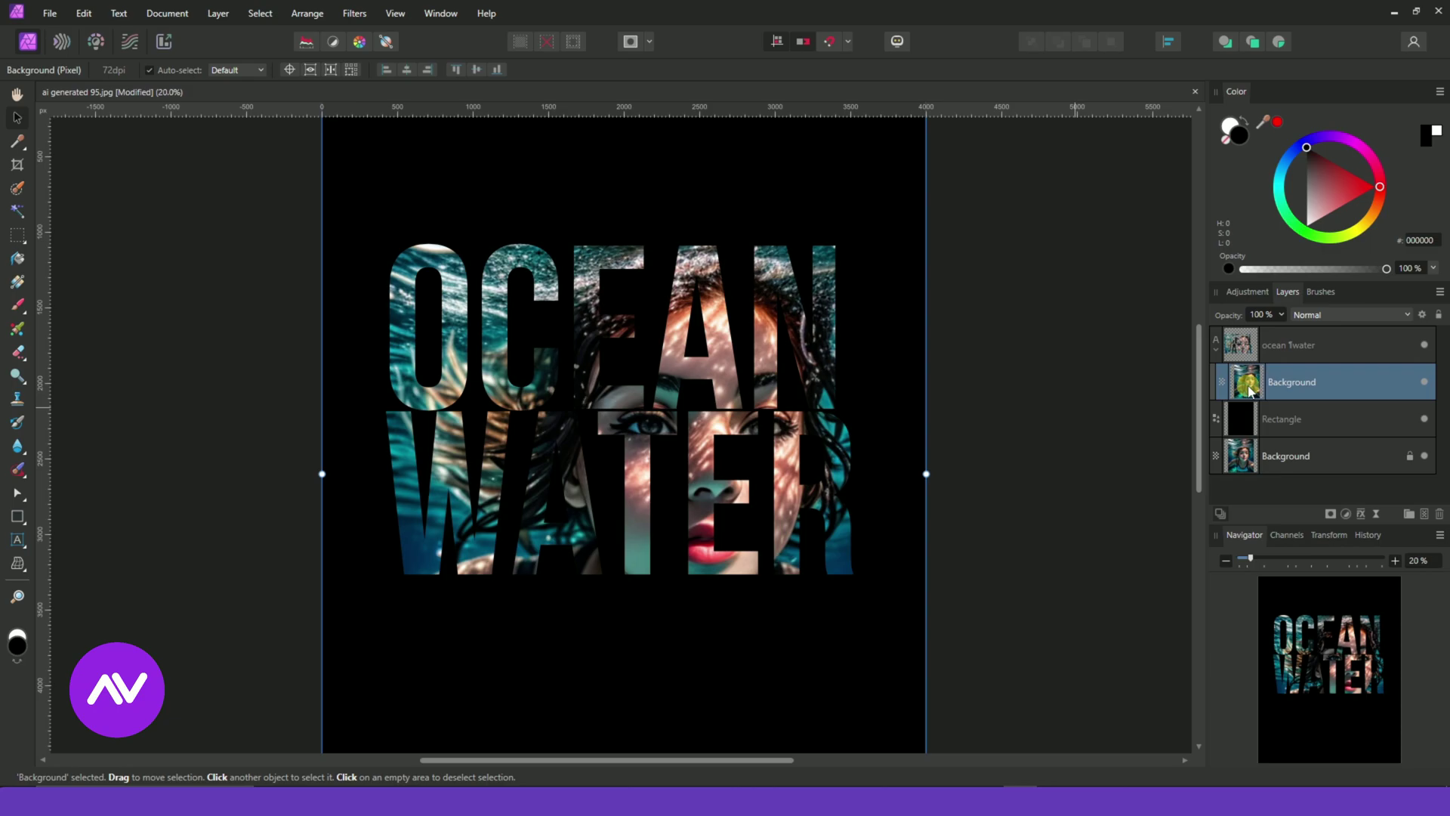
{"action": "left_click", "coordinate": [748, 138]}
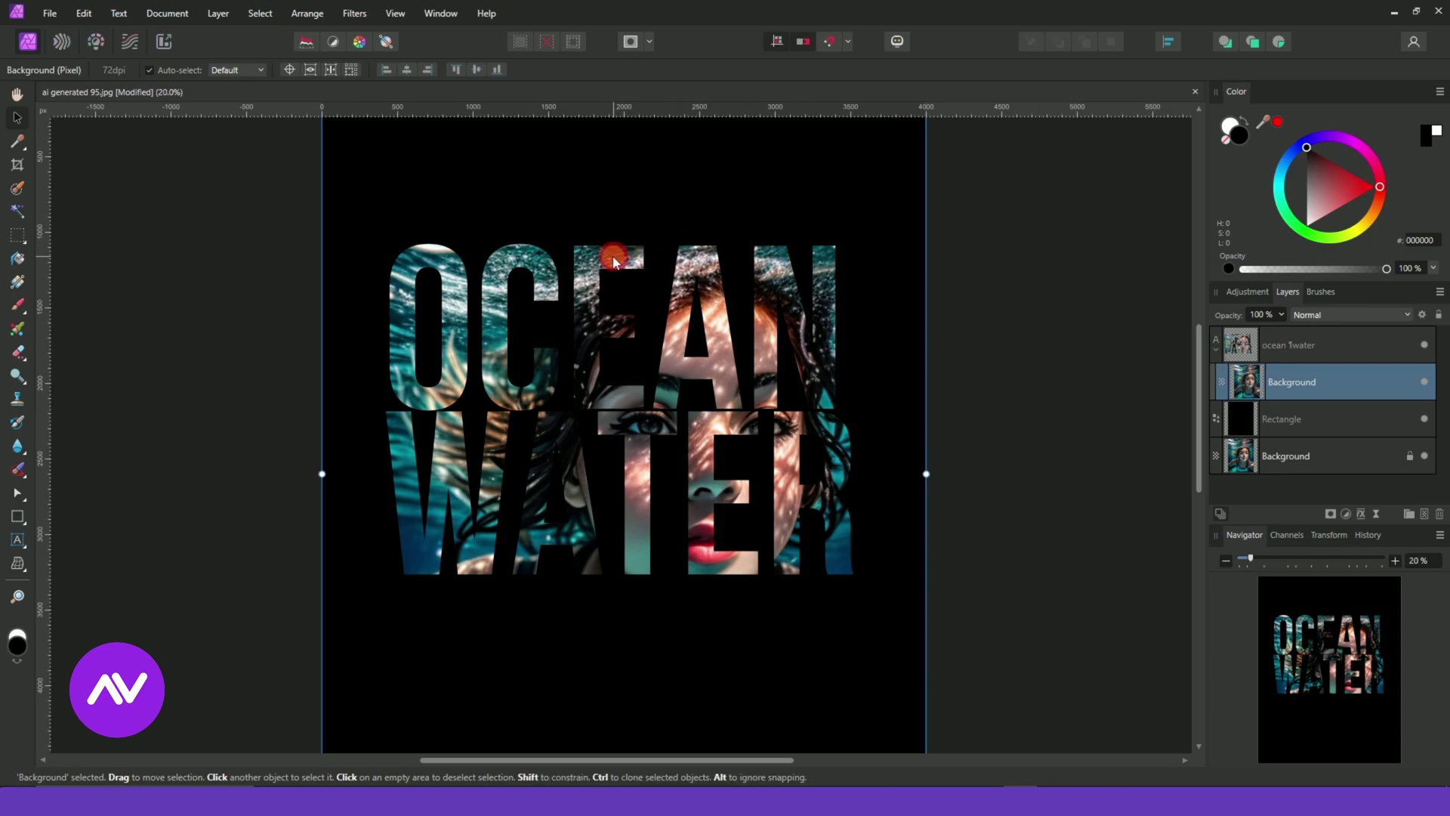
{"action": "mouse_move", "coordinate": [613, 260]}
{"action": "left_mouse_down"}
{"action": "mouse_move", "coordinate": [589, 253]}
{"action": "mouse_move", "coordinate": [612, 260]}
{"action": "left_mouse_up"}
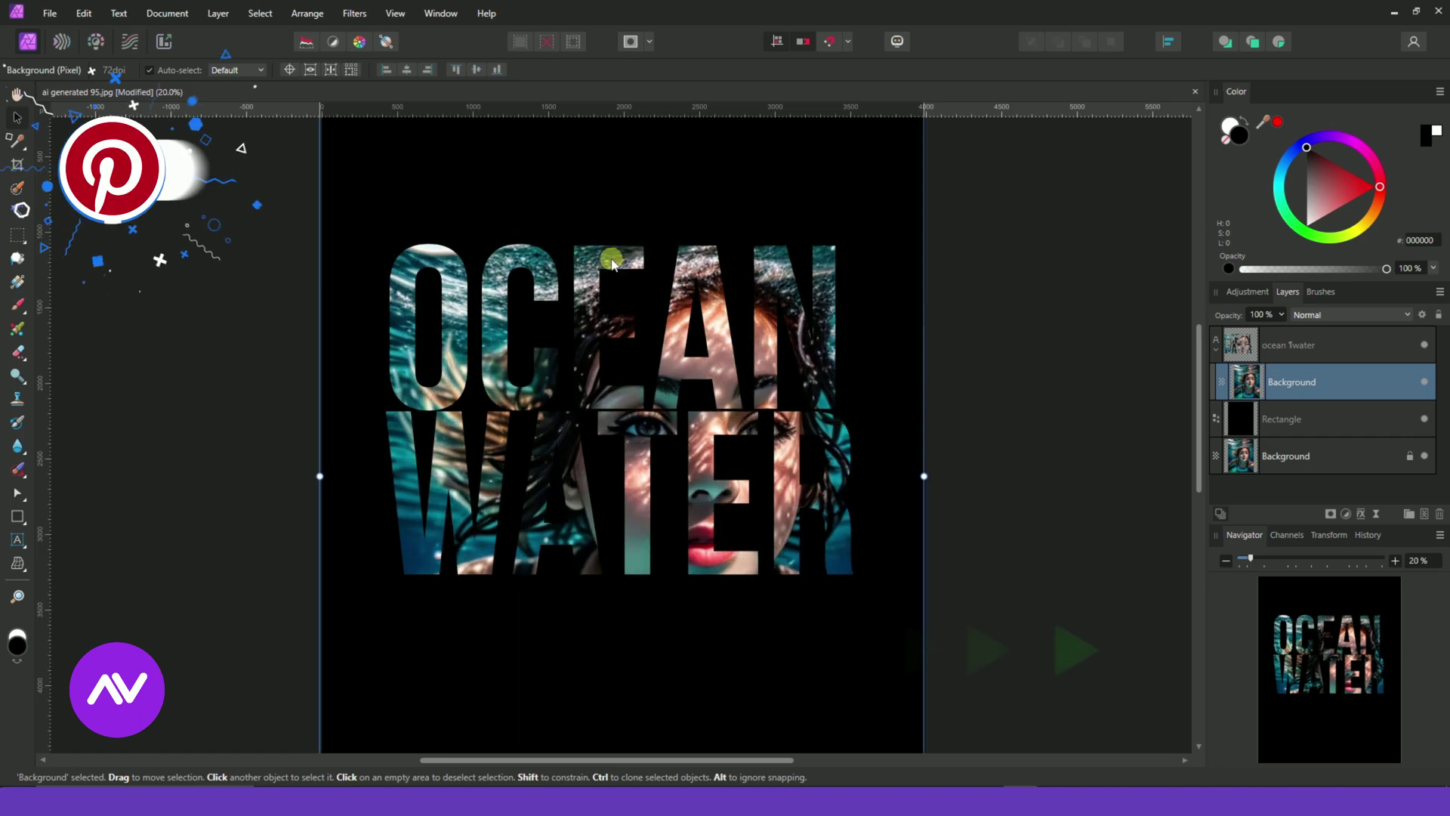
- Scale down the portrait inside the letters and move it right
{"action": "key", "text": "ctrl+minus"}
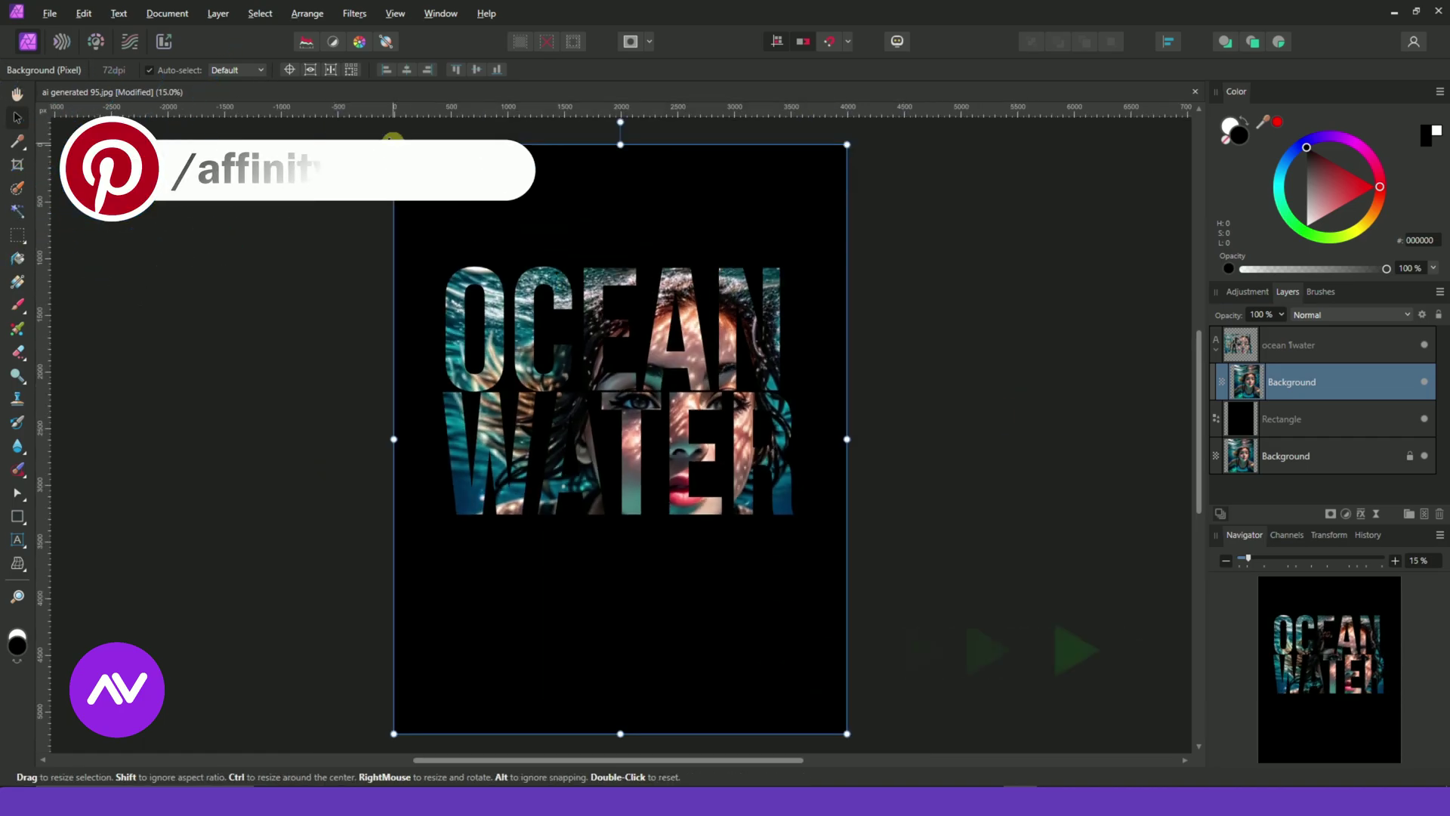
{"action": "left_click_drag", "start_coordinate": [394, 145], "coordinate": [408, 178]}
{"action": "left_click_drag", "start_coordinate": [502, 210], "coordinate": [502, 200]}
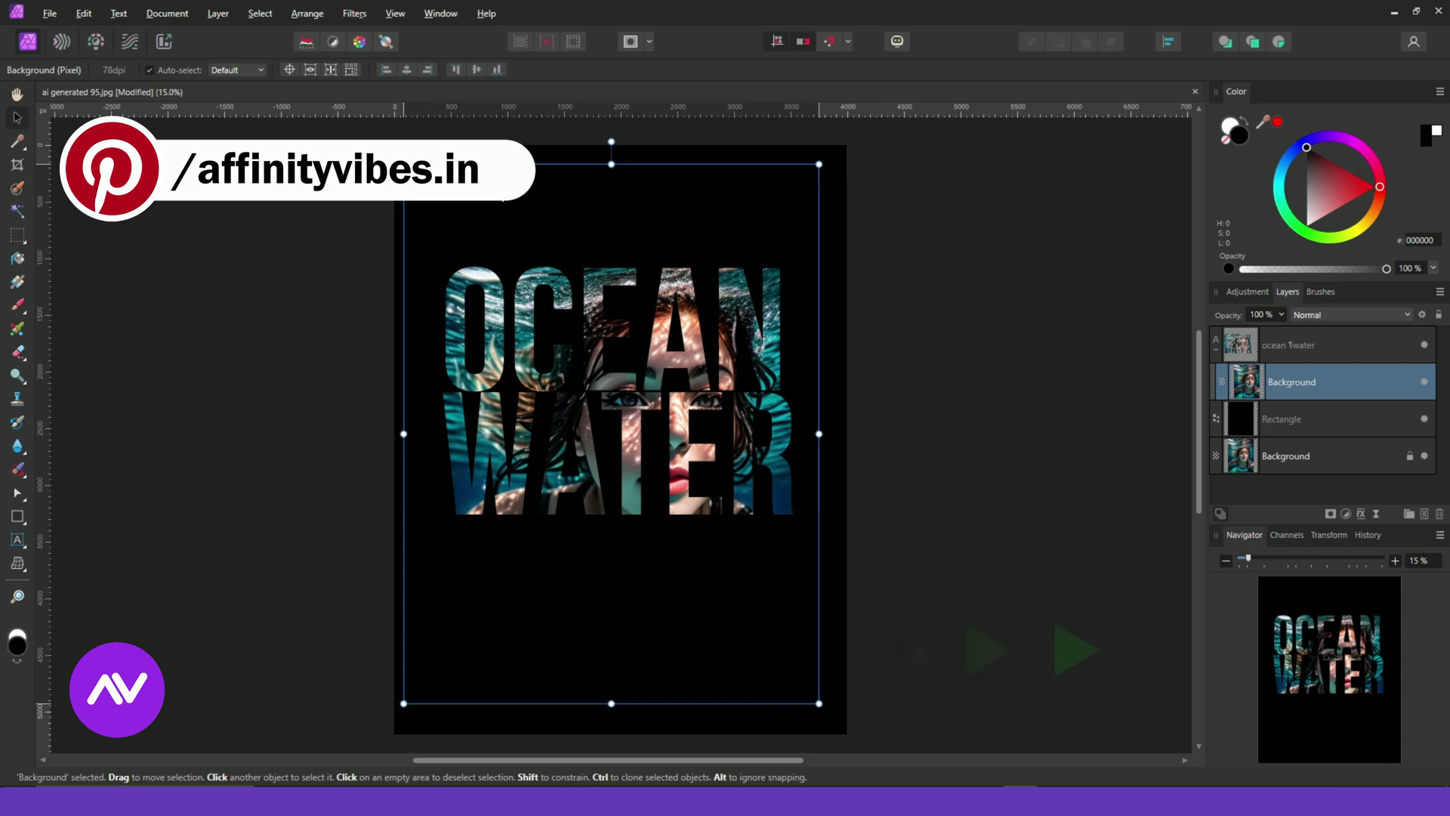
{"action": "left_click_drag", "start_coordinate": [403, 702], "coordinate": [416, 691]}
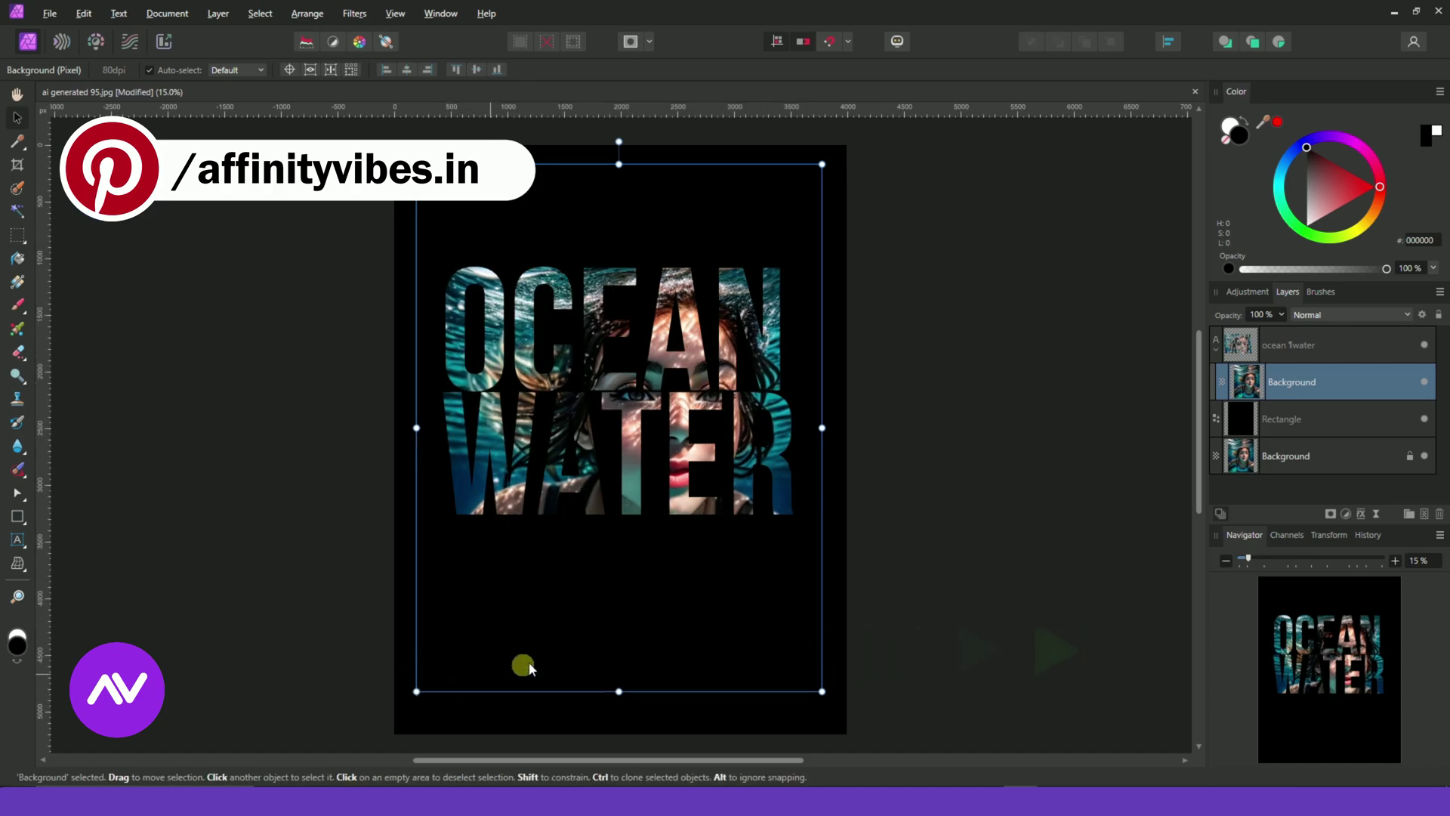
{"action": "key", "text": "ctrl+plus"}
{"action": "key", "text": "ctrl+plus"}
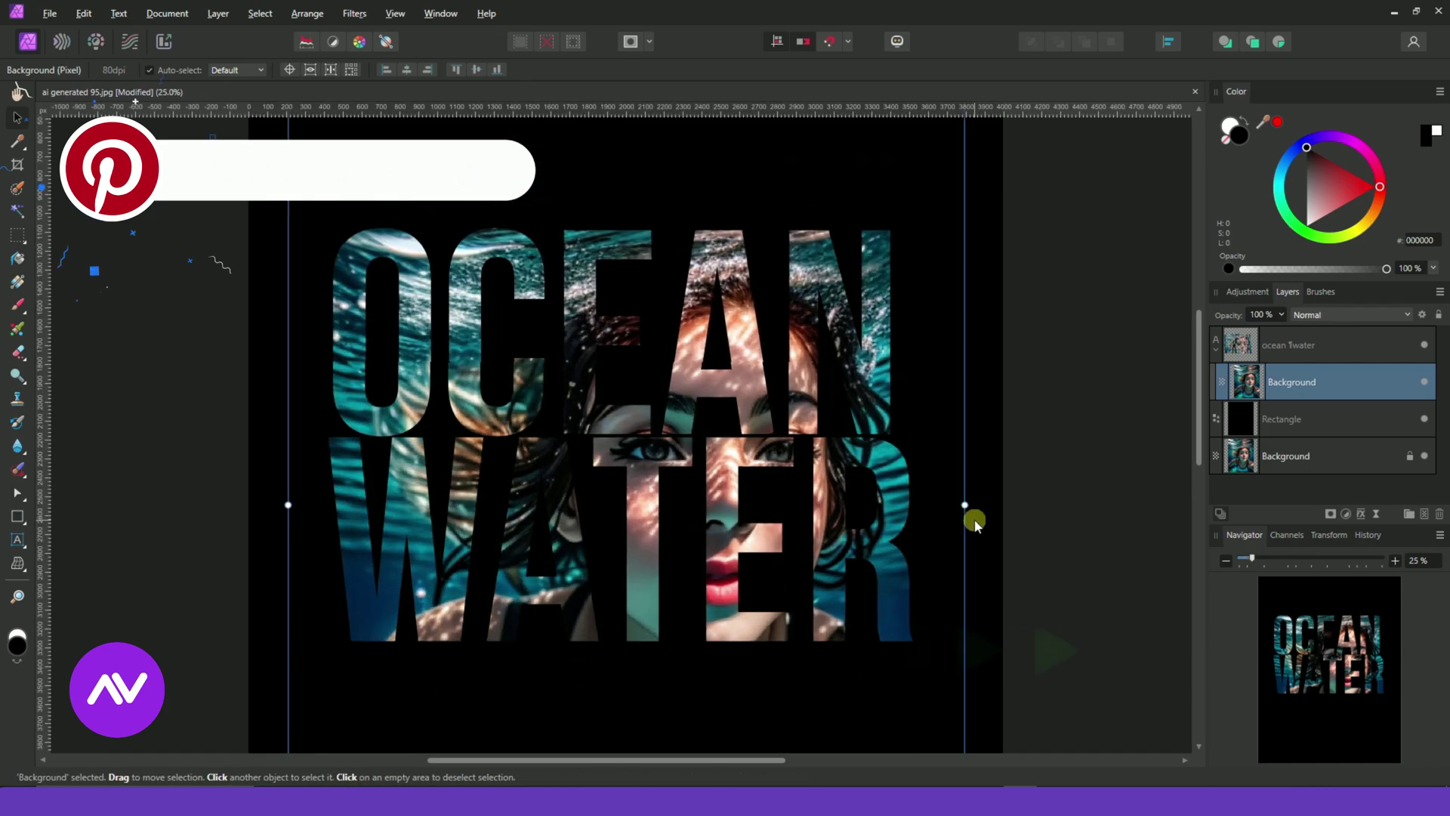
{"action": "scroll", "coordinate": [974, 521], "scroll_direction": "up", "scroll_amount": 3}
{"action": "mouse_move", "coordinate": [964, 152]}
{"action": "left_mouse_down"}
{"action": "mouse_move", "coordinate": [944, 280]}
{"action": "mouse_move", "coordinate": [884, 225]}
{"action": "left_mouse_up"}
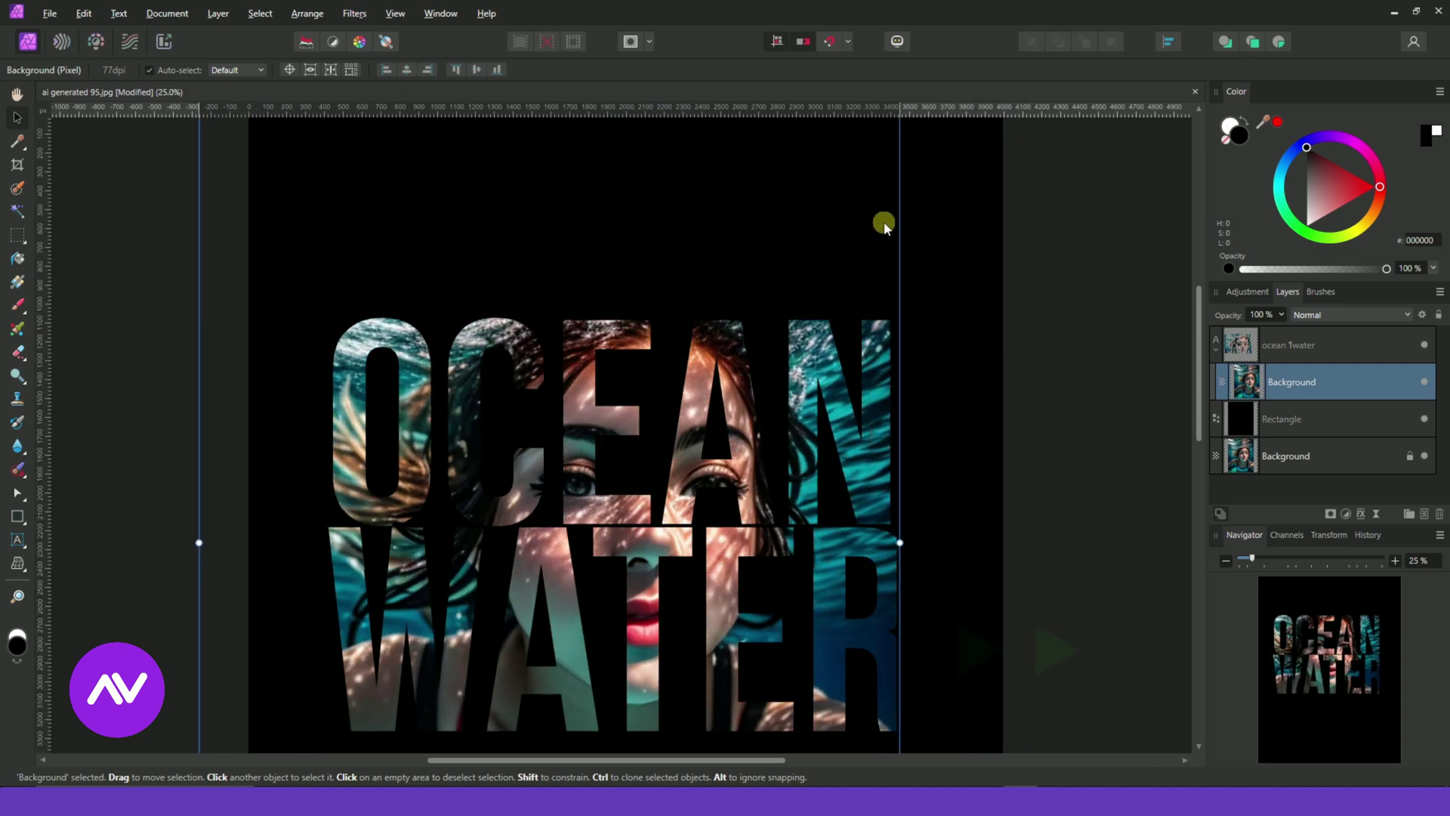
{"action": "mouse_move", "coordinate": [884, 224]}
{"action": "left_mouse_down"}
{"action": "mouse_move", "coordinate": [954, 219]}
{"action": "mouse_move", "coordinate": [940, 259]}
{"action": "left_mouse_up"}
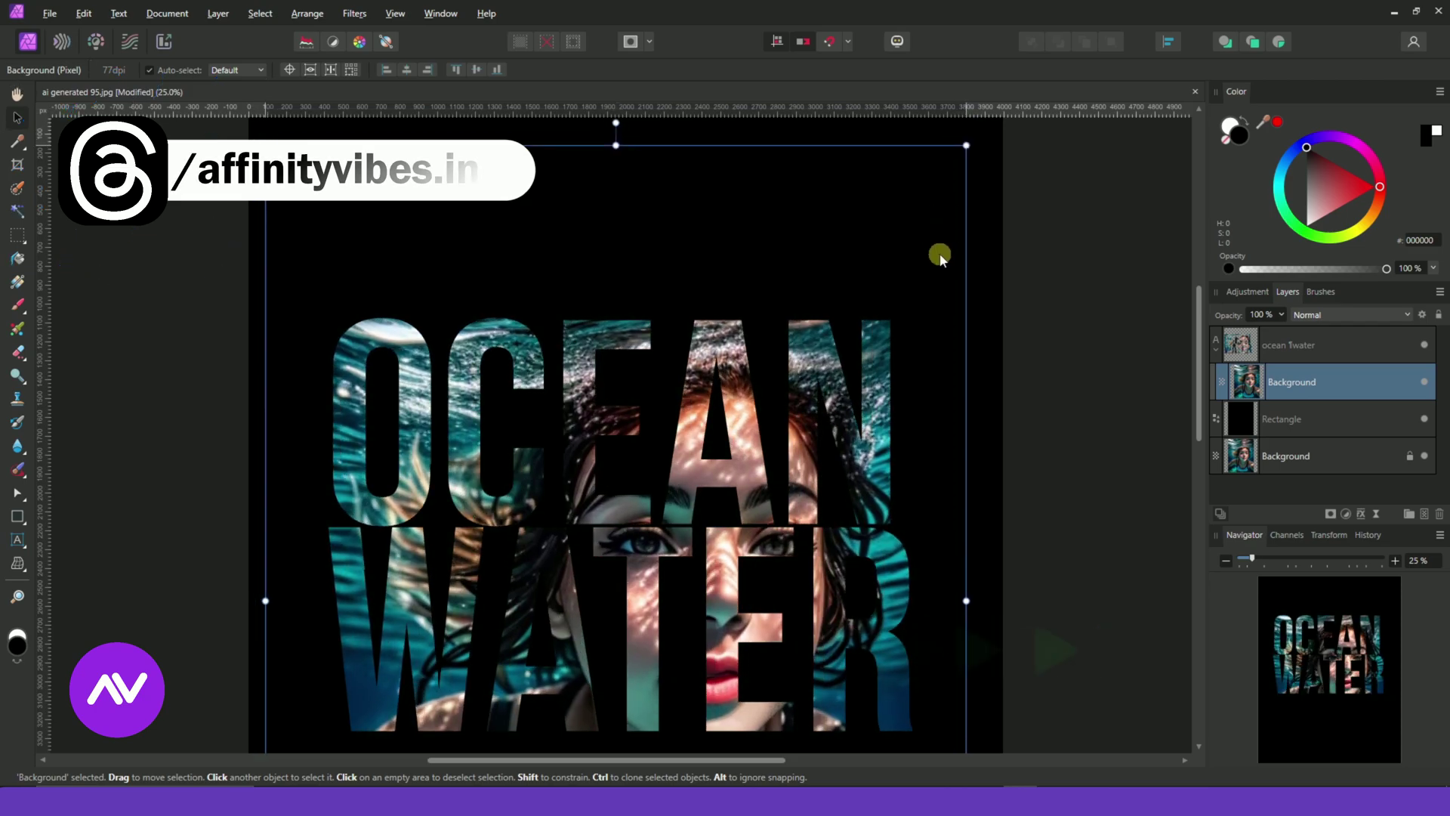
- Enlarge the portrait slightly to fit the letters and reselect the text layer
{"action": "key", "text": "ctrl+minus"}
{"action": "left_click_drag", "start_coordinate": [839, 684], "coordinate": [763, 633]}
{"action": "left_click", "coordinate": [968, 454]}
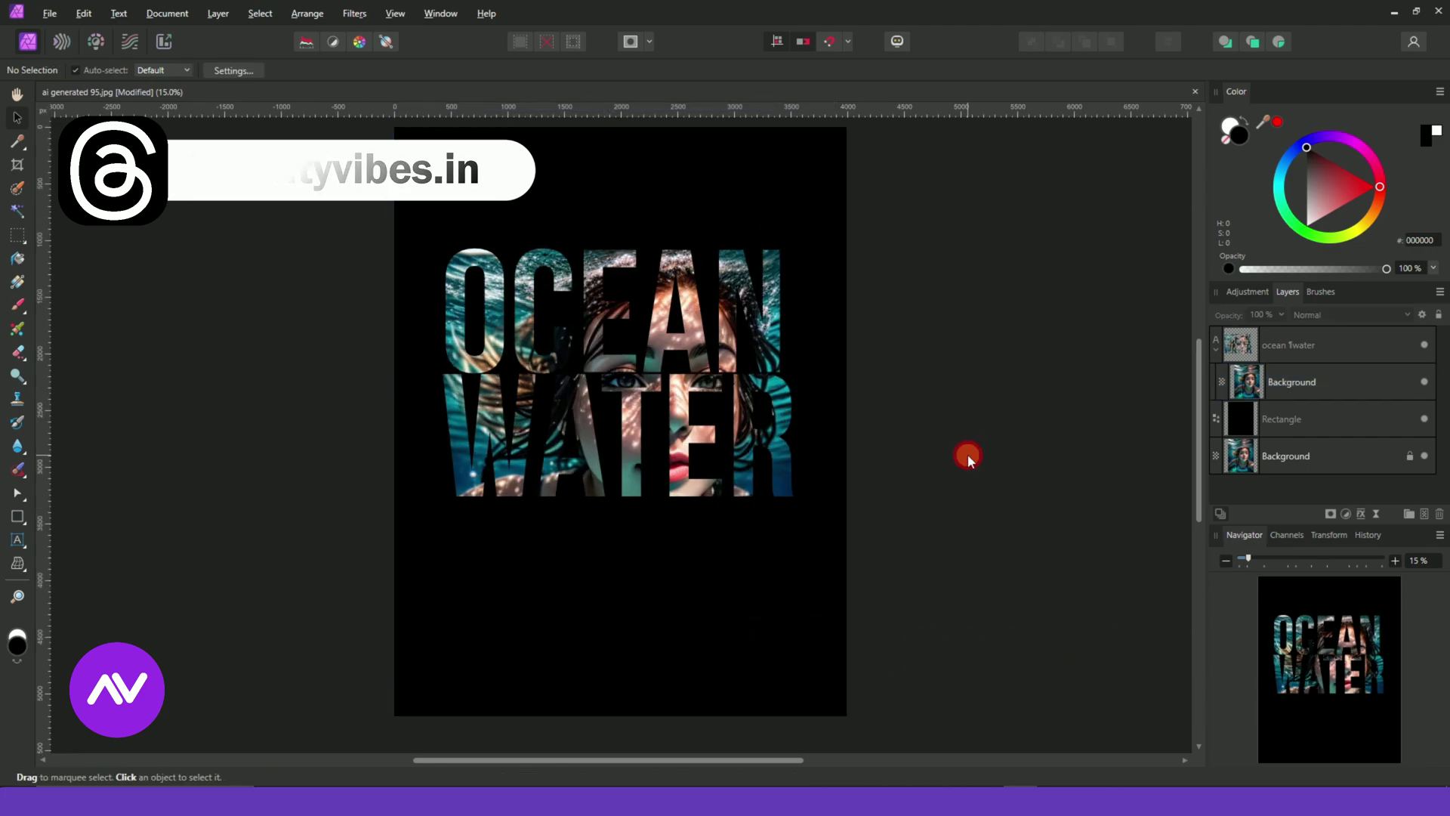
{"action": "scroll", "coordinate": [968, 455], "scroll_direction": "up", "scroll_amount": 2}
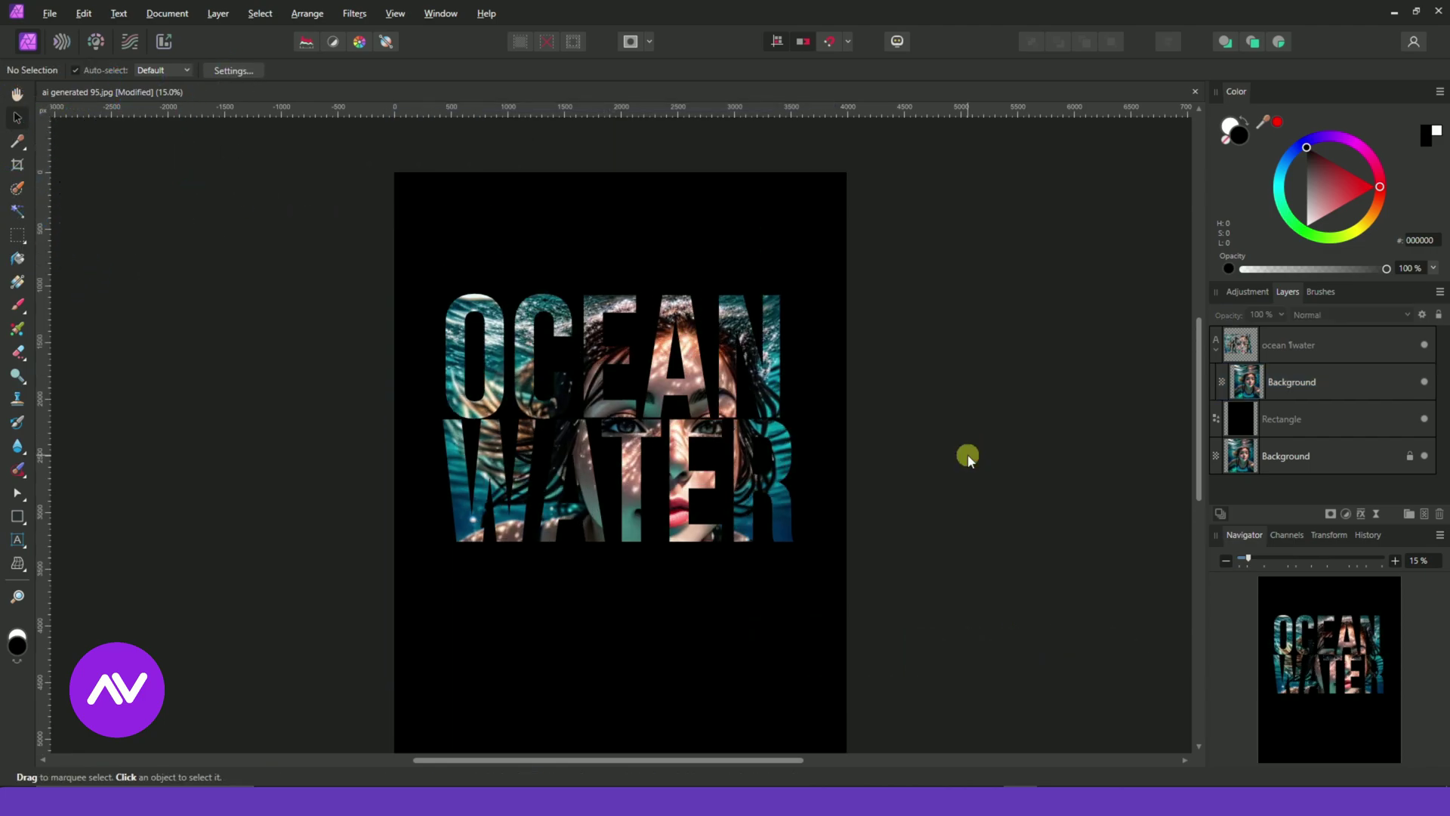
{"action": "key", "text": "ctrl+plus"}
{"action": "left_click", "coordinate": [1329, 381]}
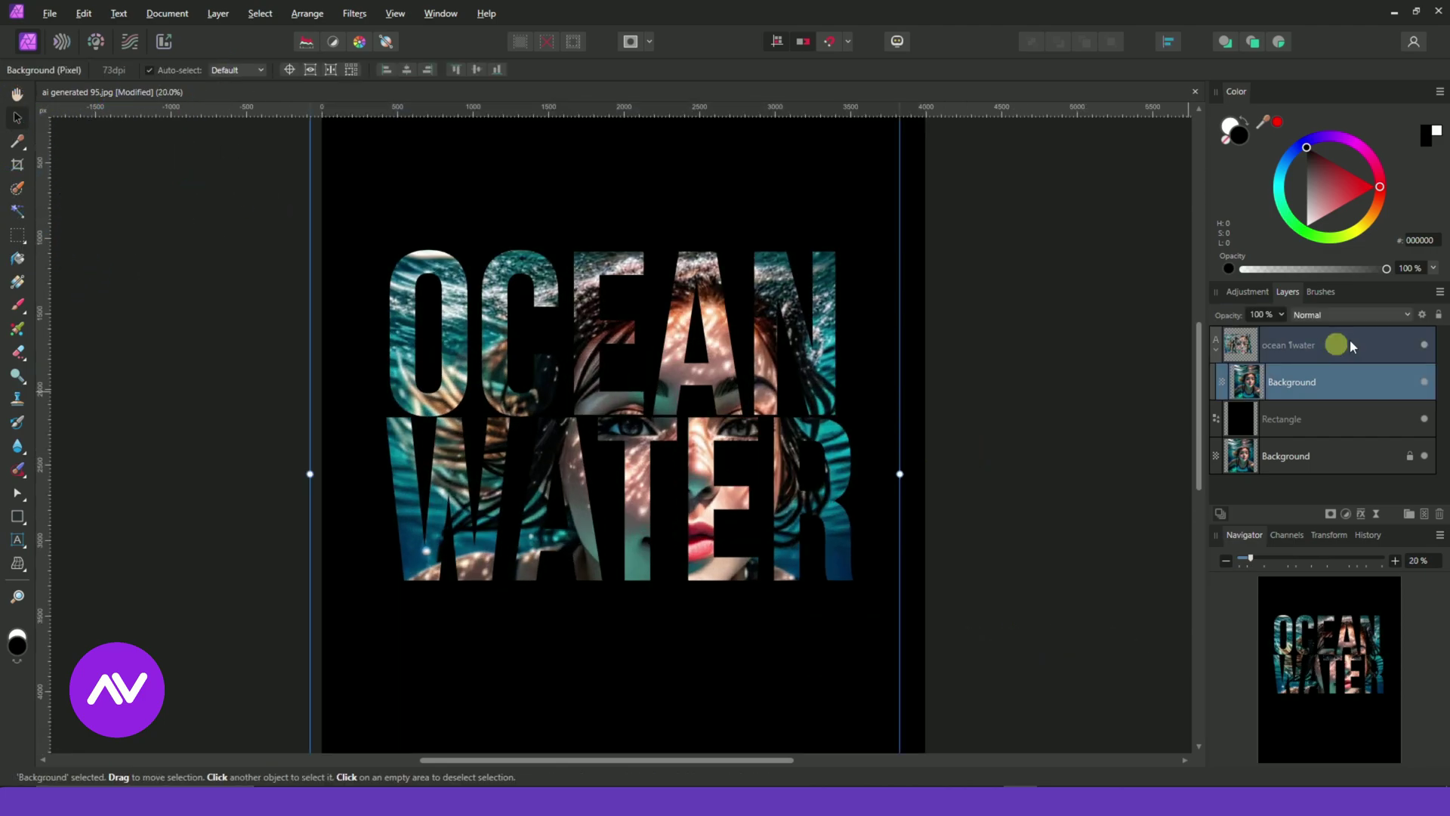
{"action": "left_click", "coordinate": [1315, 344]}
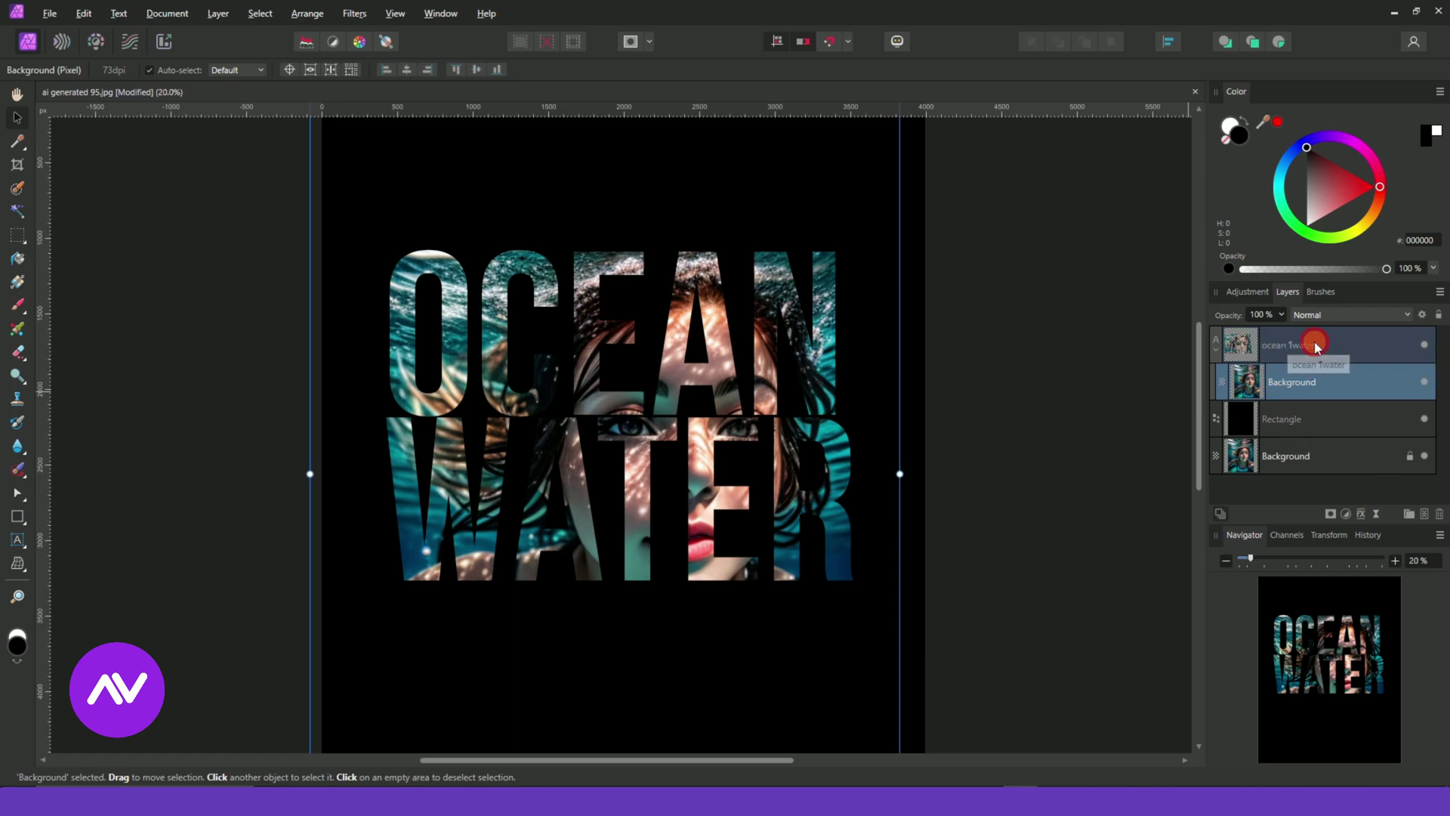
- Turn on Bevel / Emboss for the lettering with a black highlight colour
{"action": "left_click", "coordinate": [1363, 517]}
{"action": "left_click", "coordinate": [940, 276]}
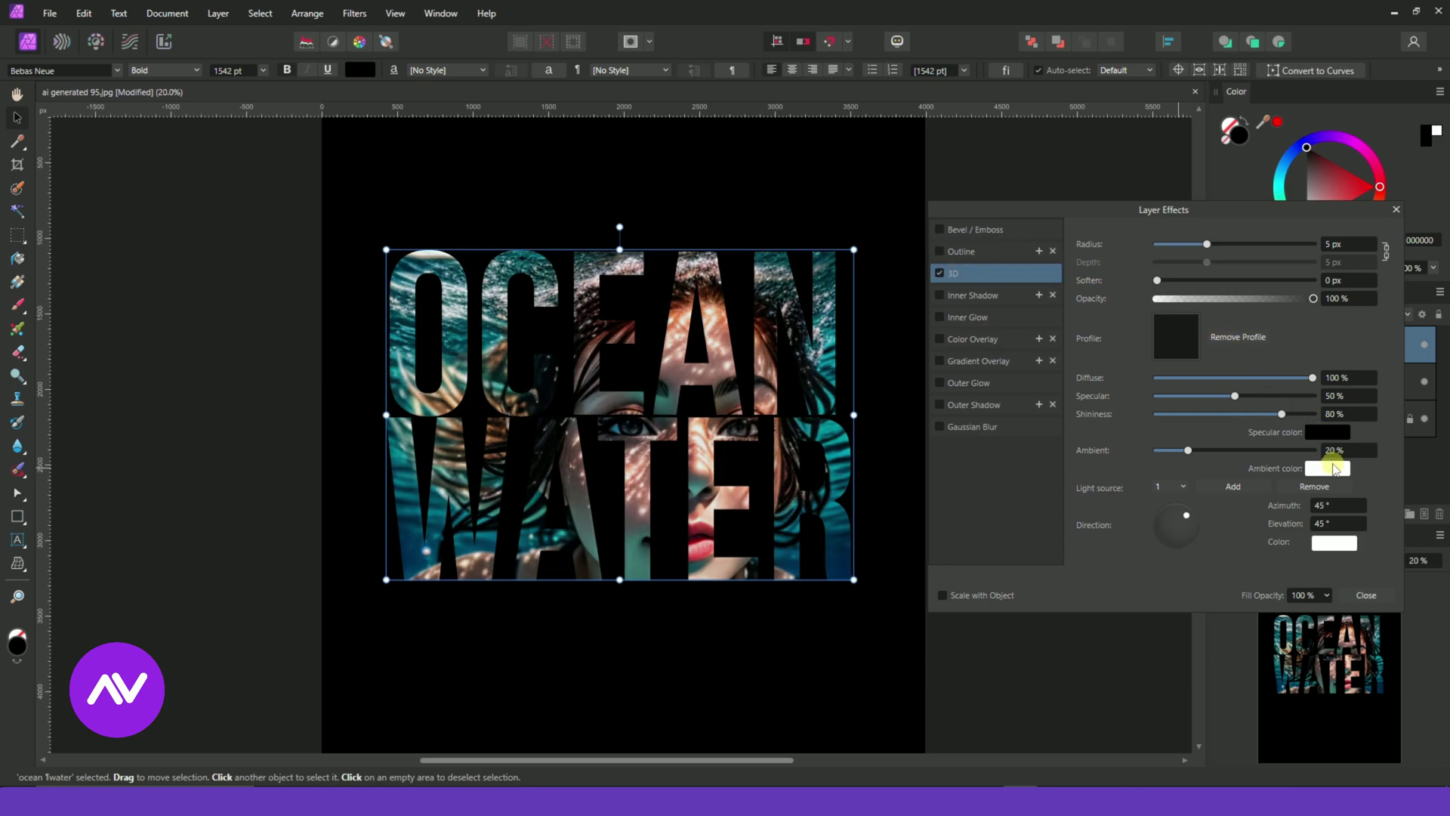
{"action": "left_click", "coordinate": [940, 230]}
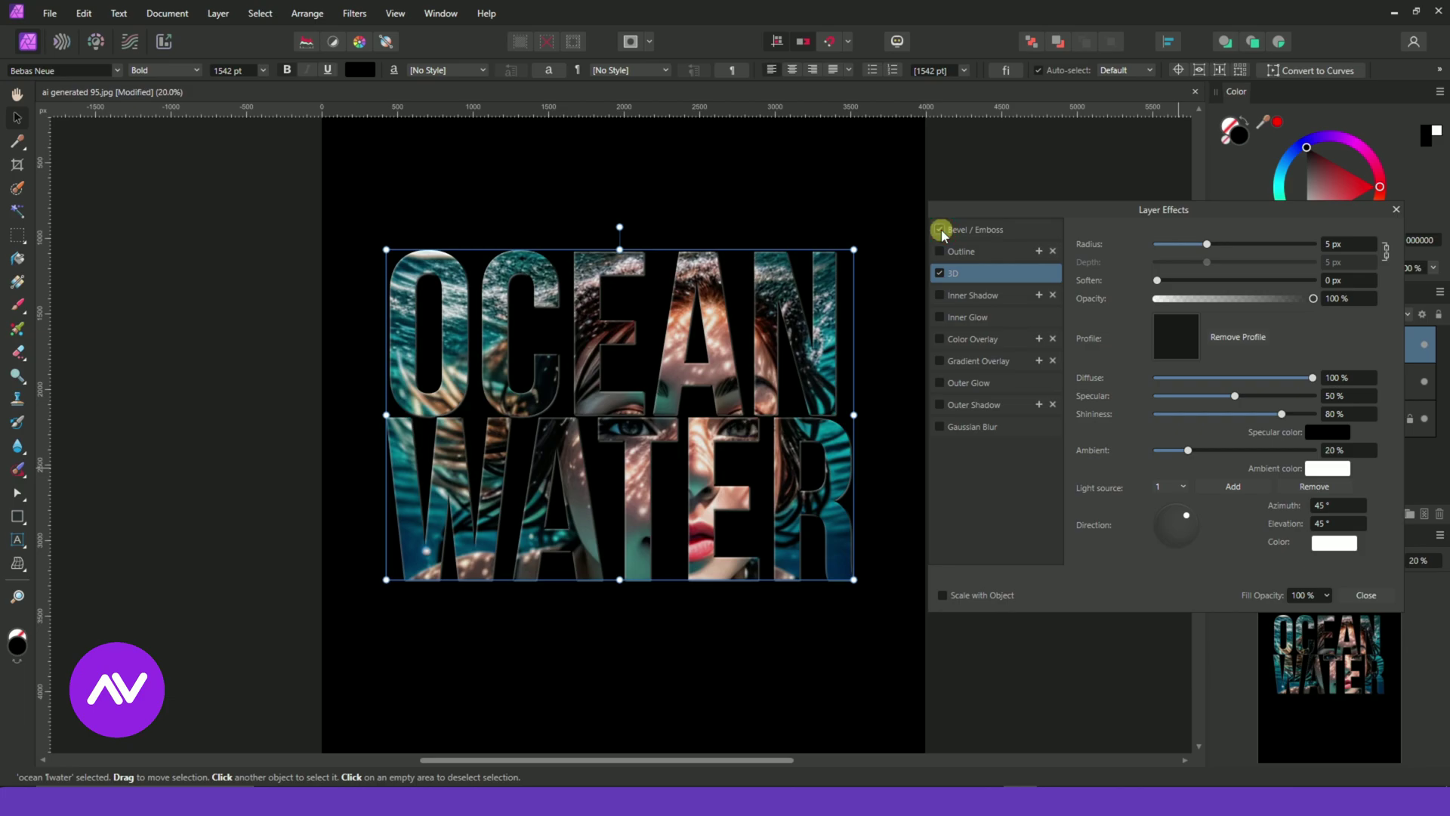
{"action": "left_click", "coordinate": [975, 234]}
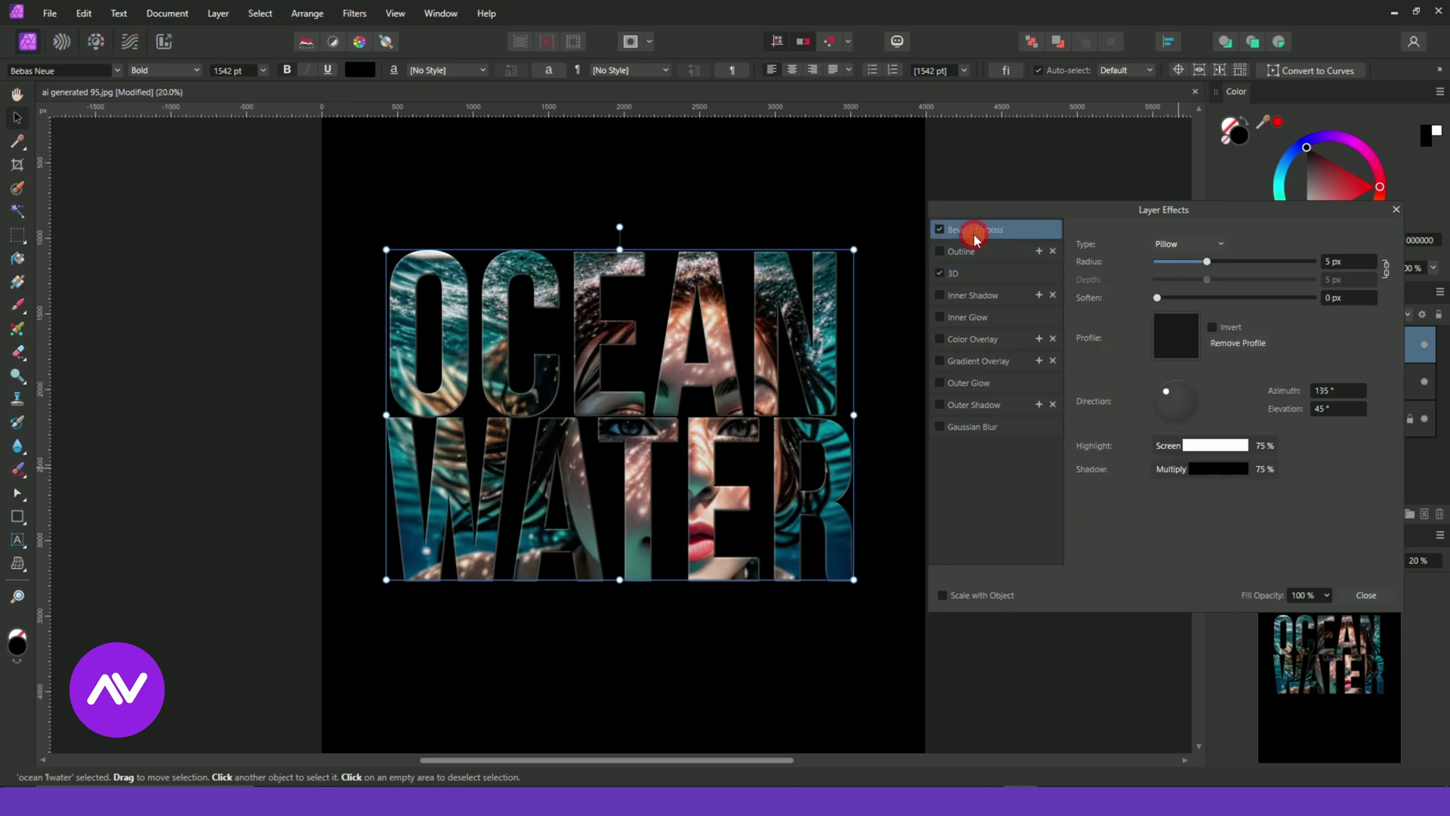
{"action": "left_click", "coordinate": [1230, 447]}
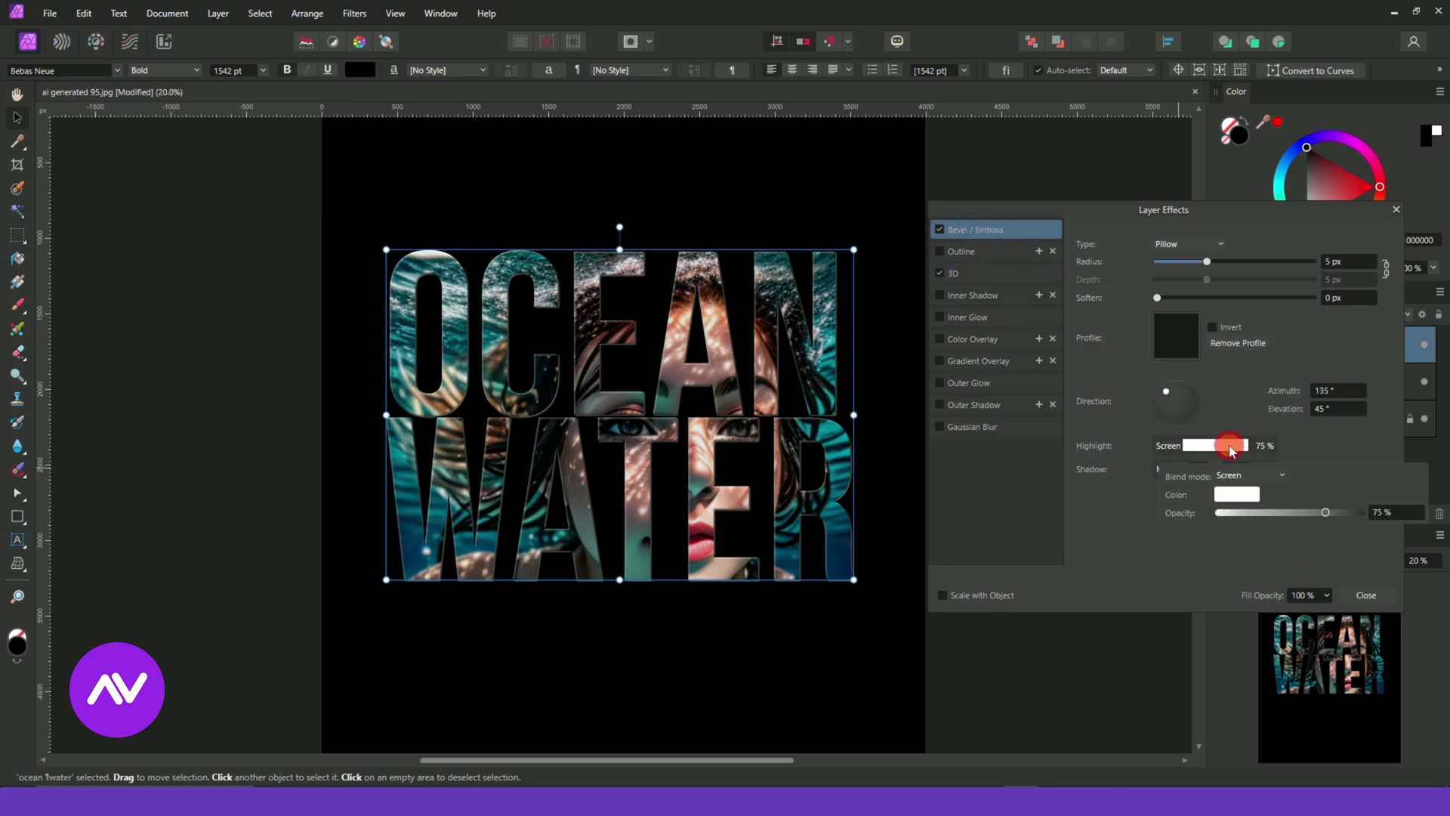
{"action": "left_click", "coordinate": [1236, 496]}
{"action": "left_click_drag", "start_coordinate": [1249, 580], "coordinate": [1222, 553]}
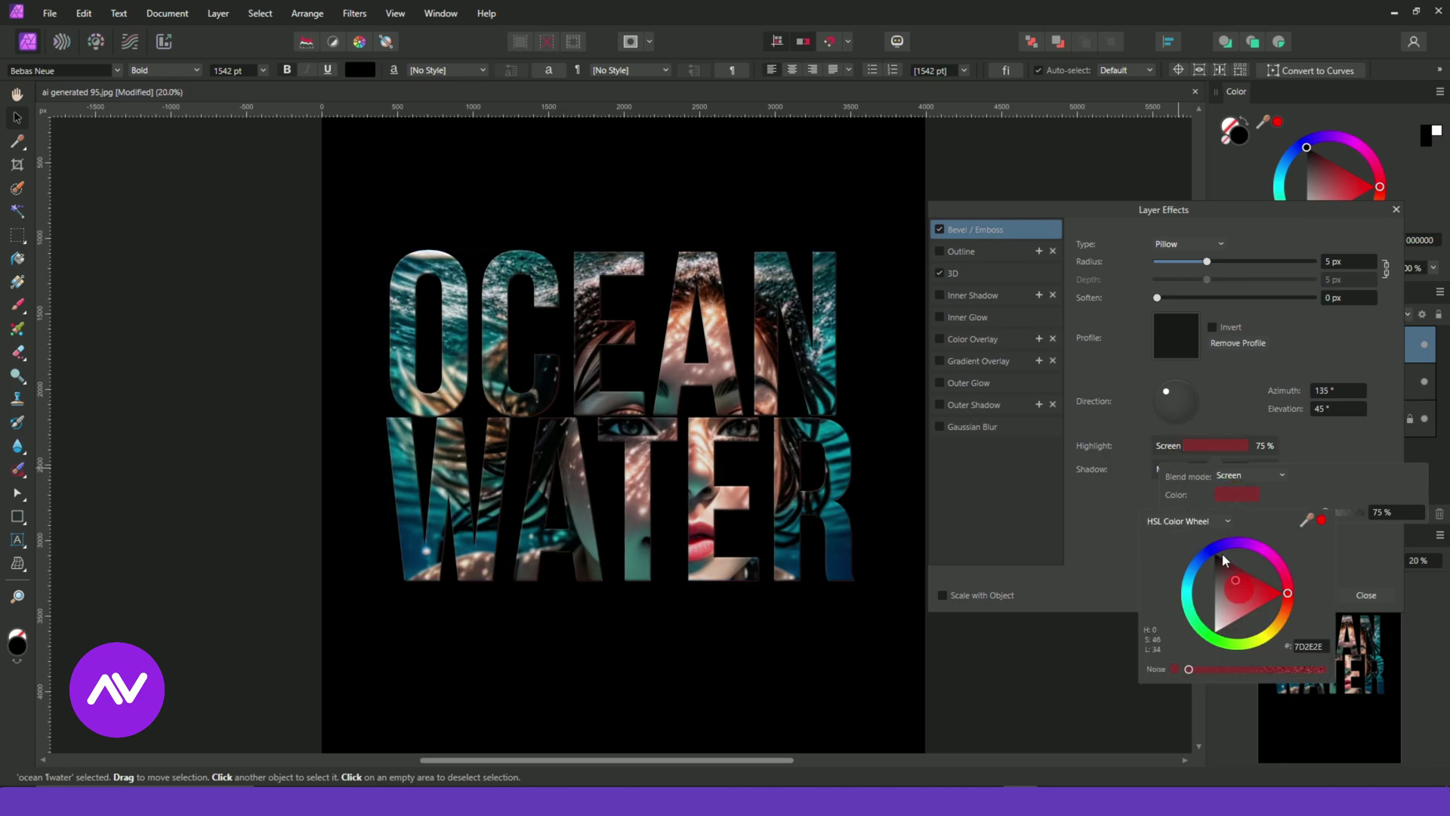
{"action": "left_click", "coordinate": [1408, 320]}
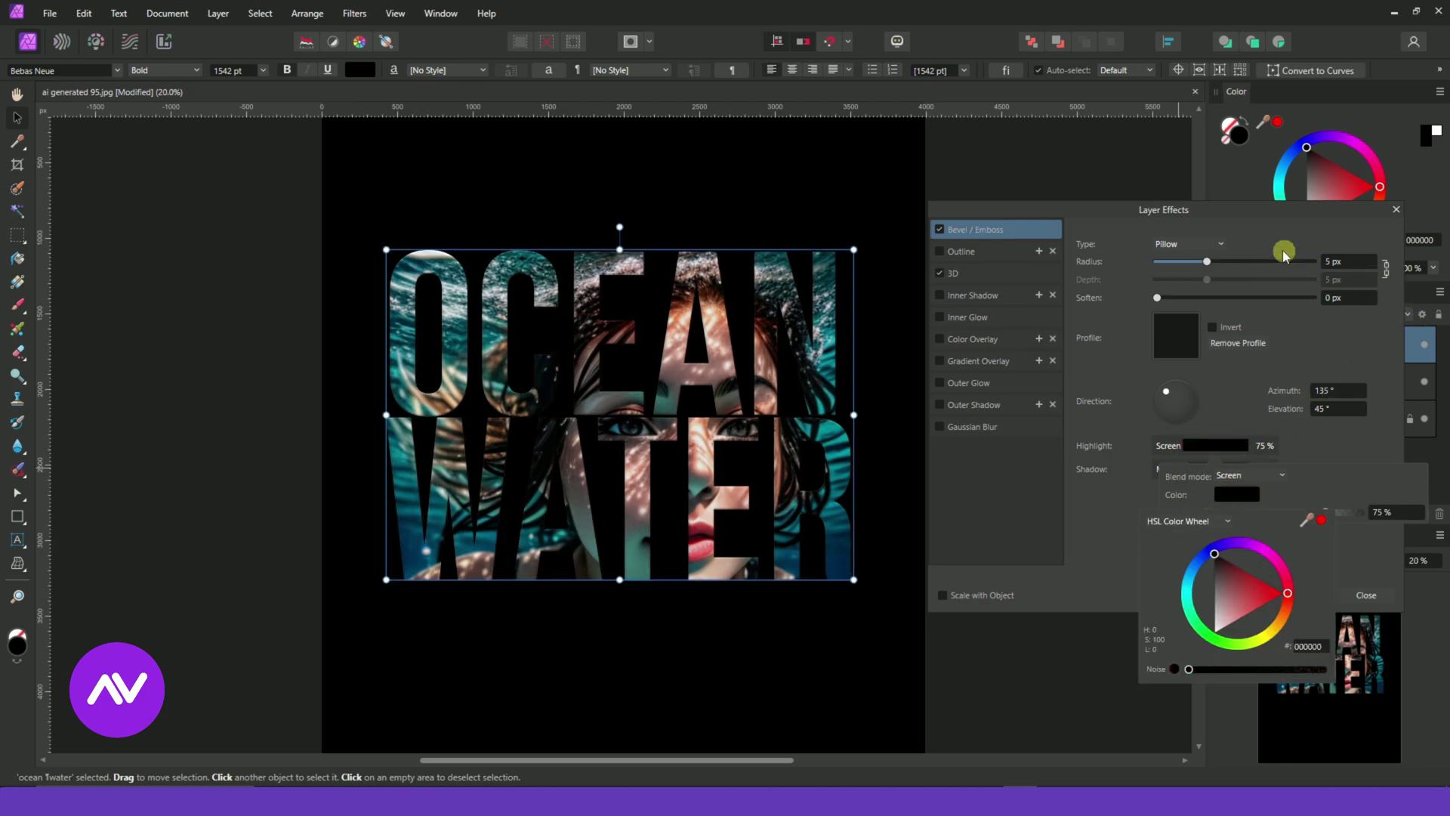
{"action": "left_click", "coordinate": [1263, 239]}
{"action": "left_click", "coordinate": [966, 278]}
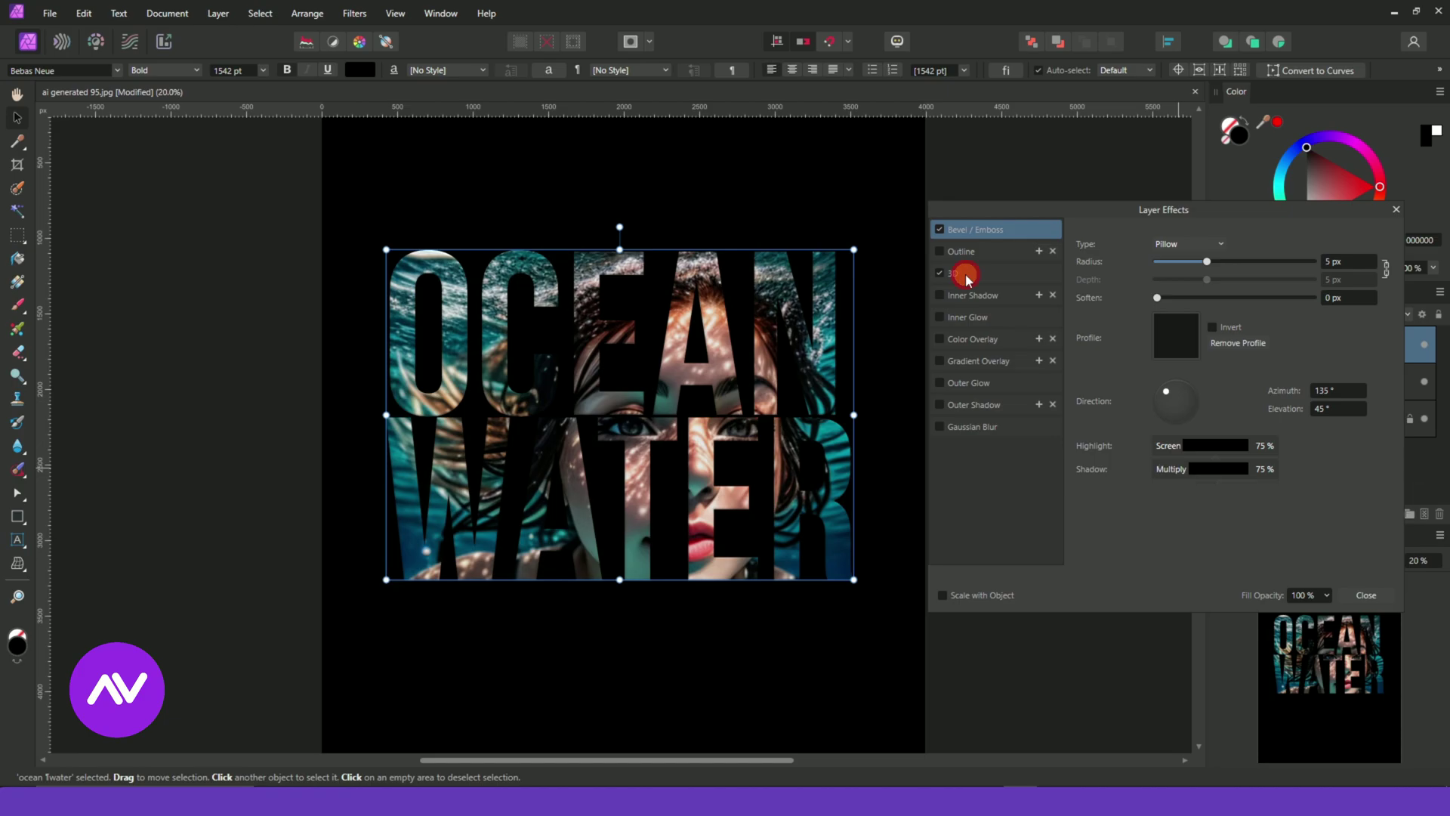
- Enable the 3D layer effect on the lettering and close Layer Effects
{"action": "left_click", "coordinate": [957, 275]}
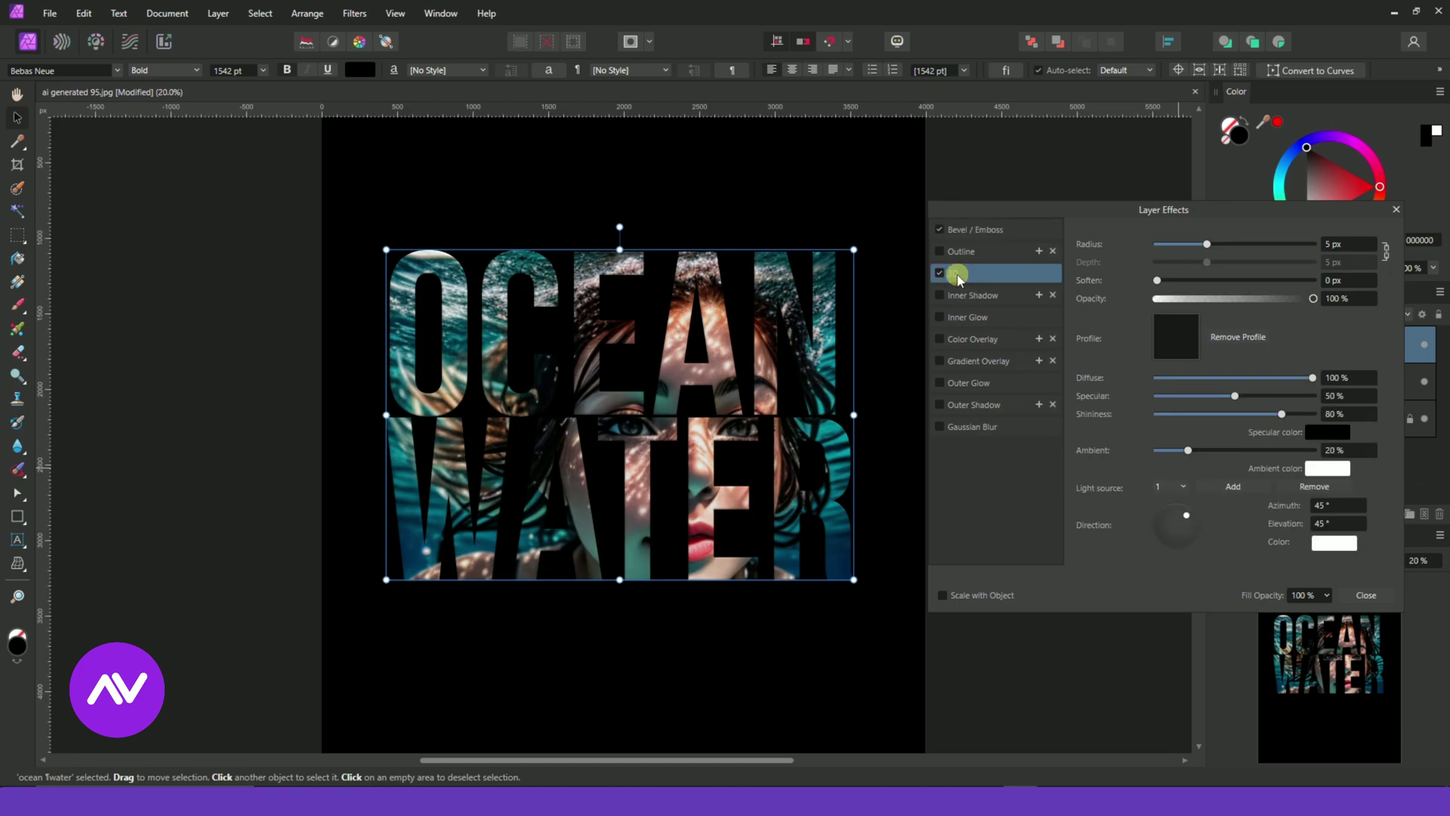
{"action": "key", "text": "ctrl+plus"}
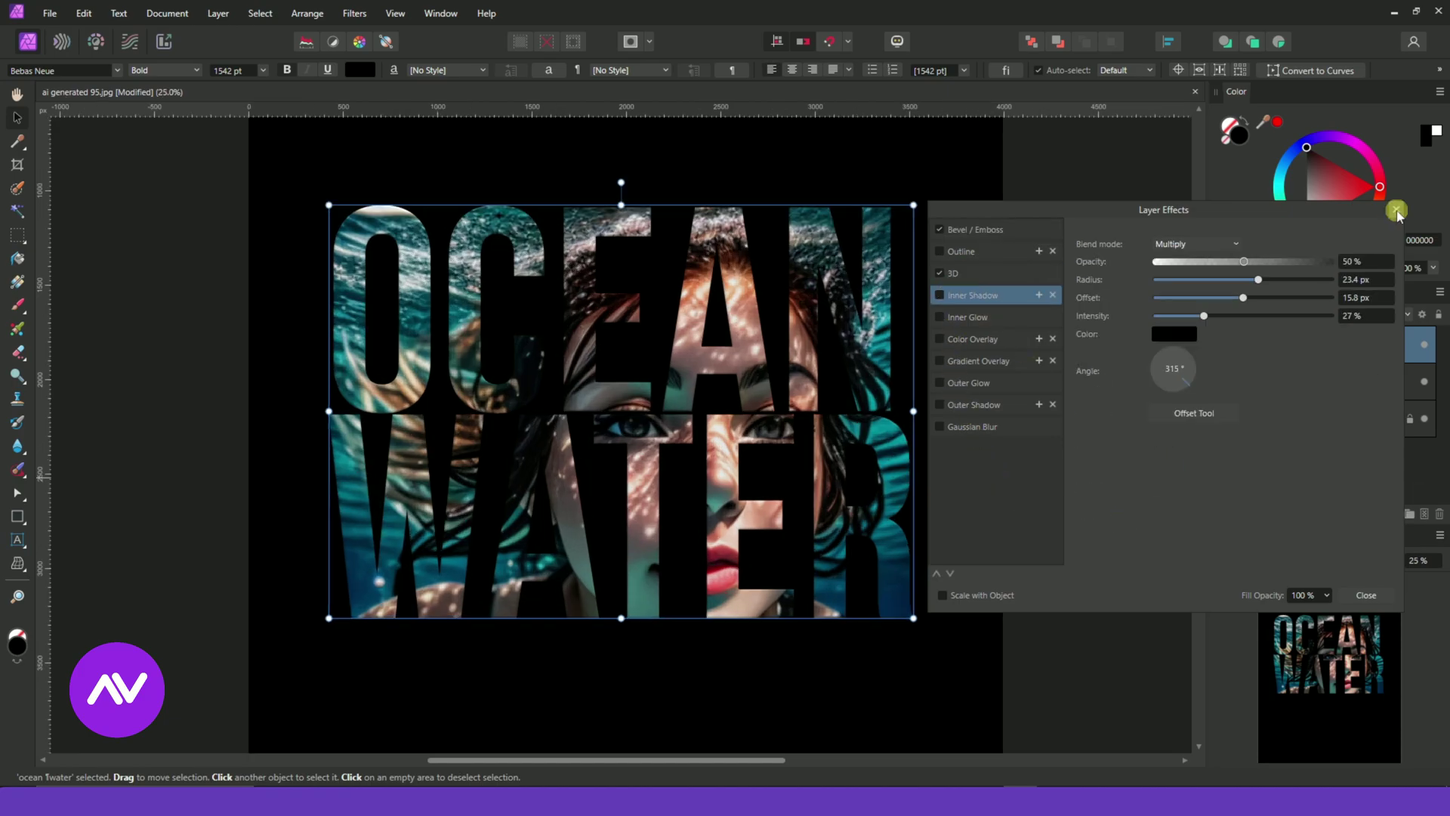
{"action": "left_click", "coordinate": [1396, 209]}
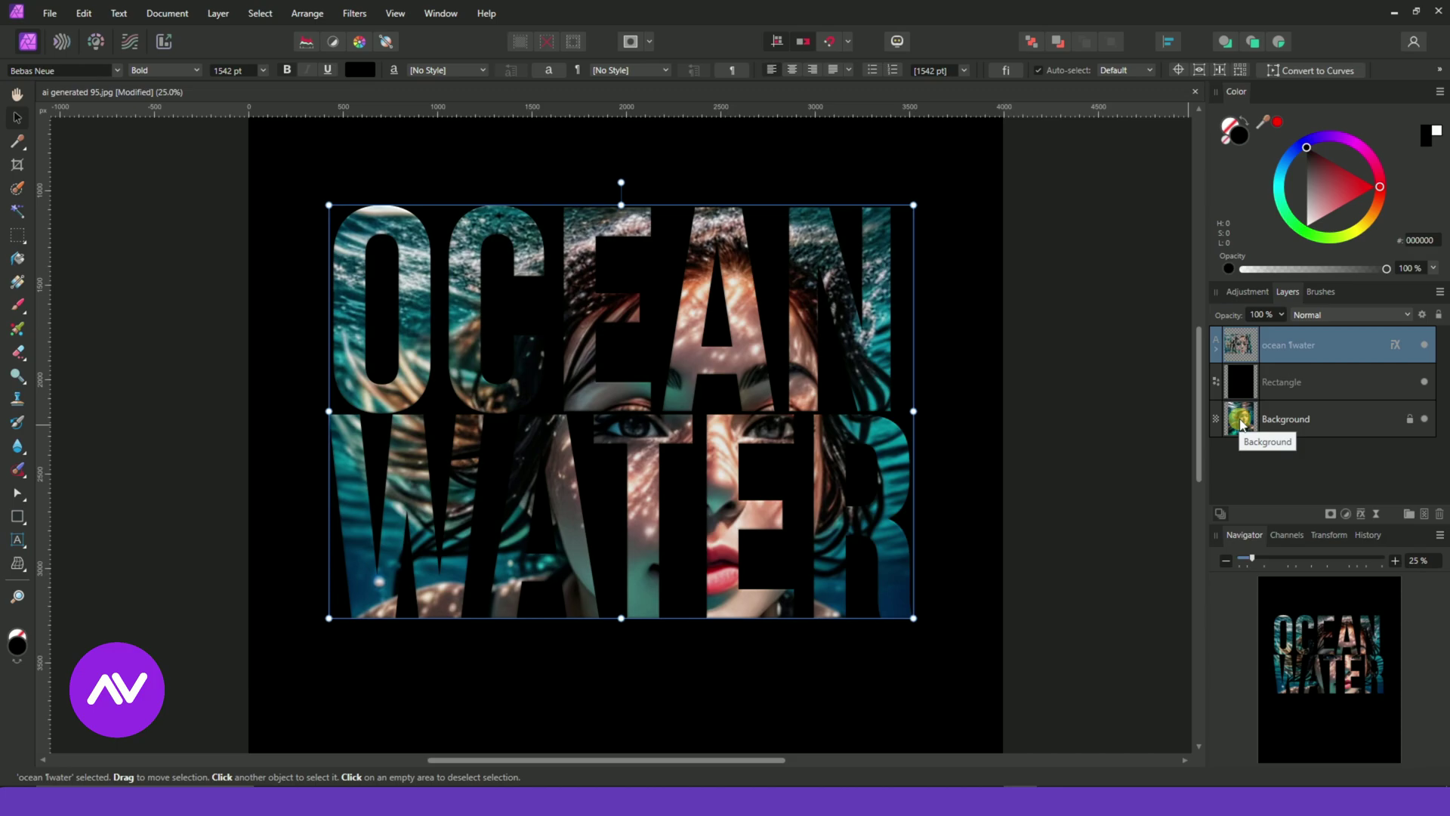
- Duplicate the photo clipped inside the OCEAN WATER text
{"action": "key", "text": "ctrl+0"}
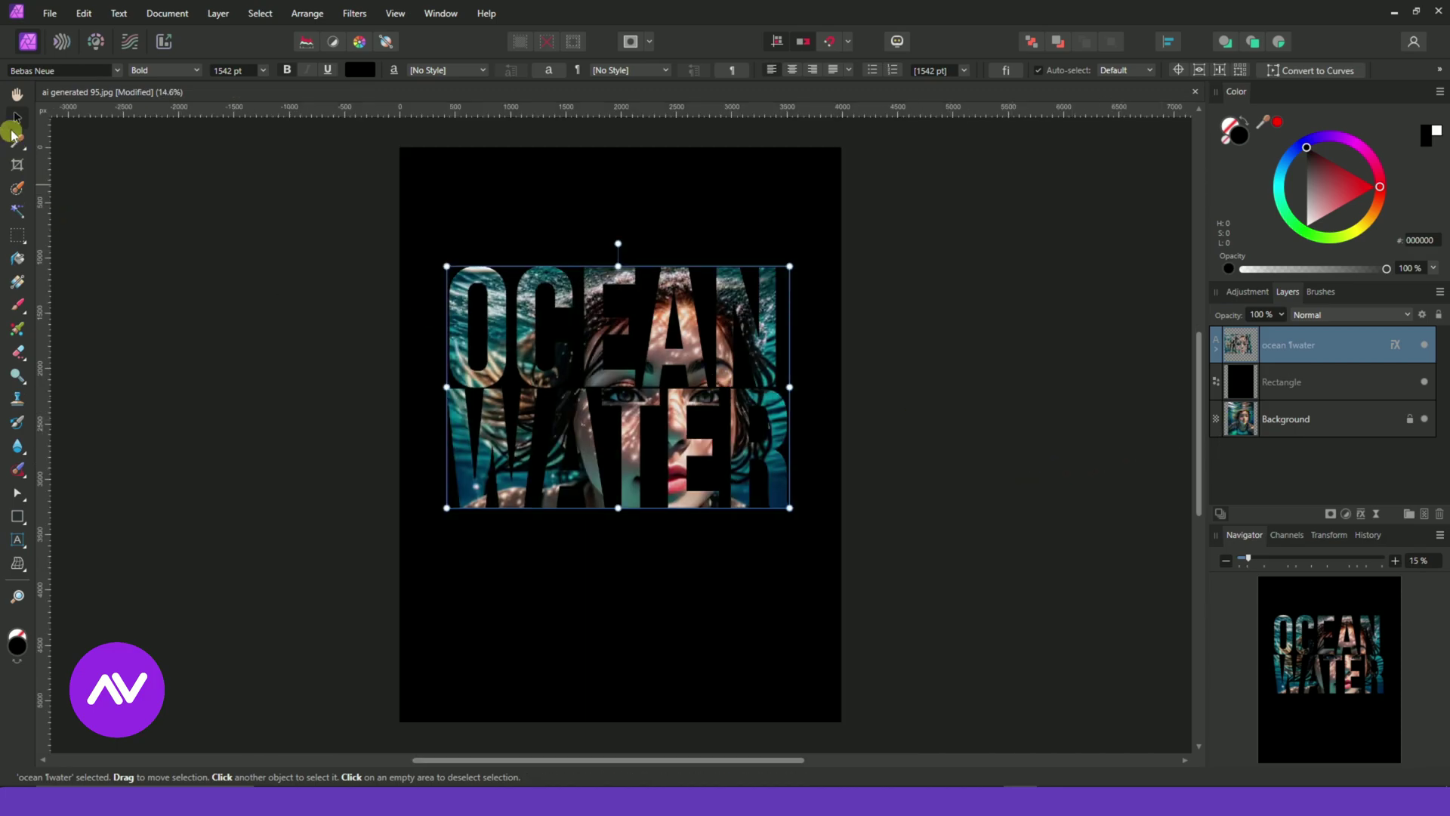
{"action": "left_click", "coordinate": [18, 97]}
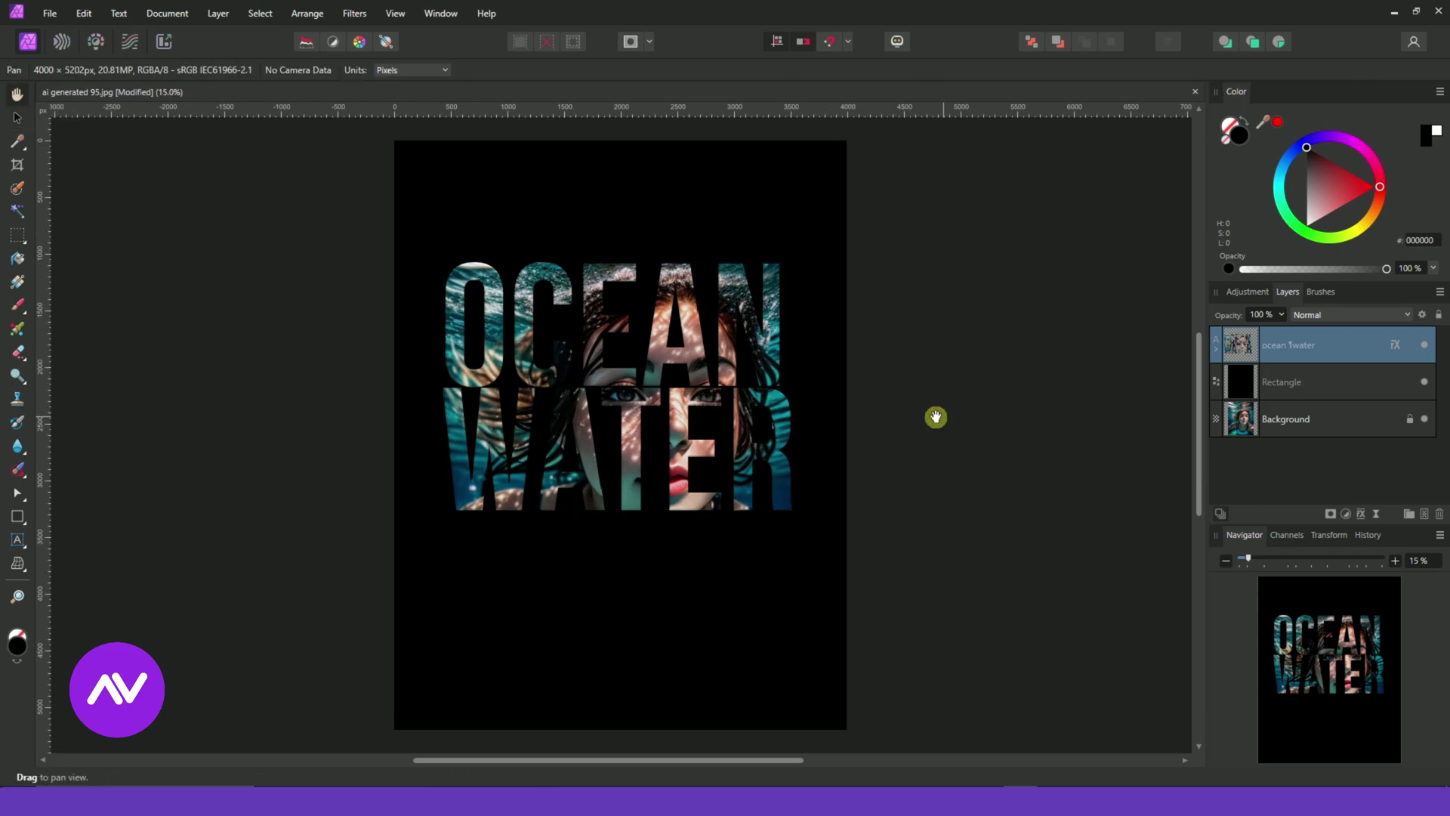
{"action": "key", "text": "ctrl+plus"}
{"action": "key", "text": "ctrl+plus"}
{"action": "scroll", "coordinate": [1095, 500], "scroll_direction": "up", "scroll_amount": 1}
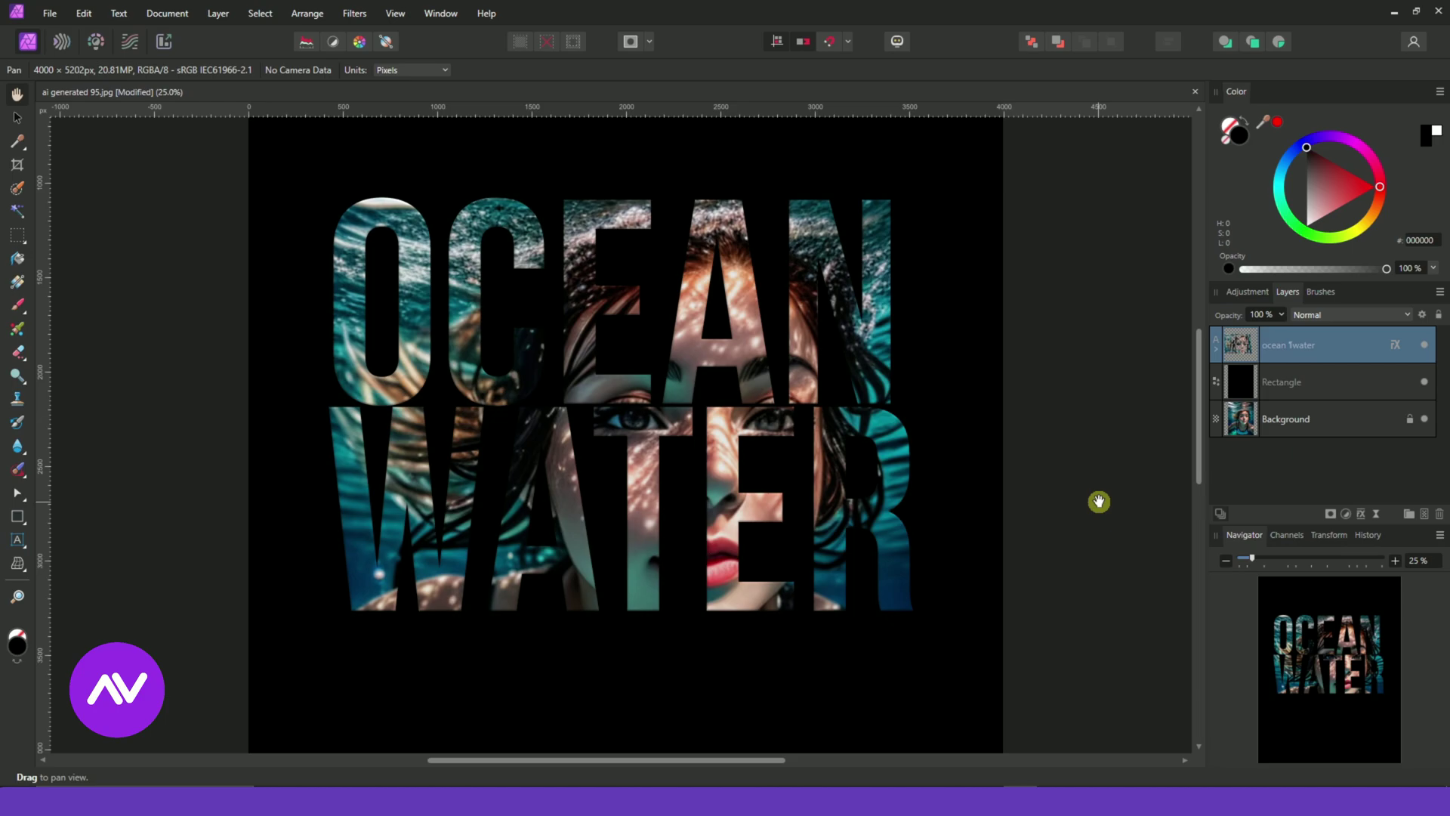
{"action": "left_click", "coordinate": [1243, 428]}
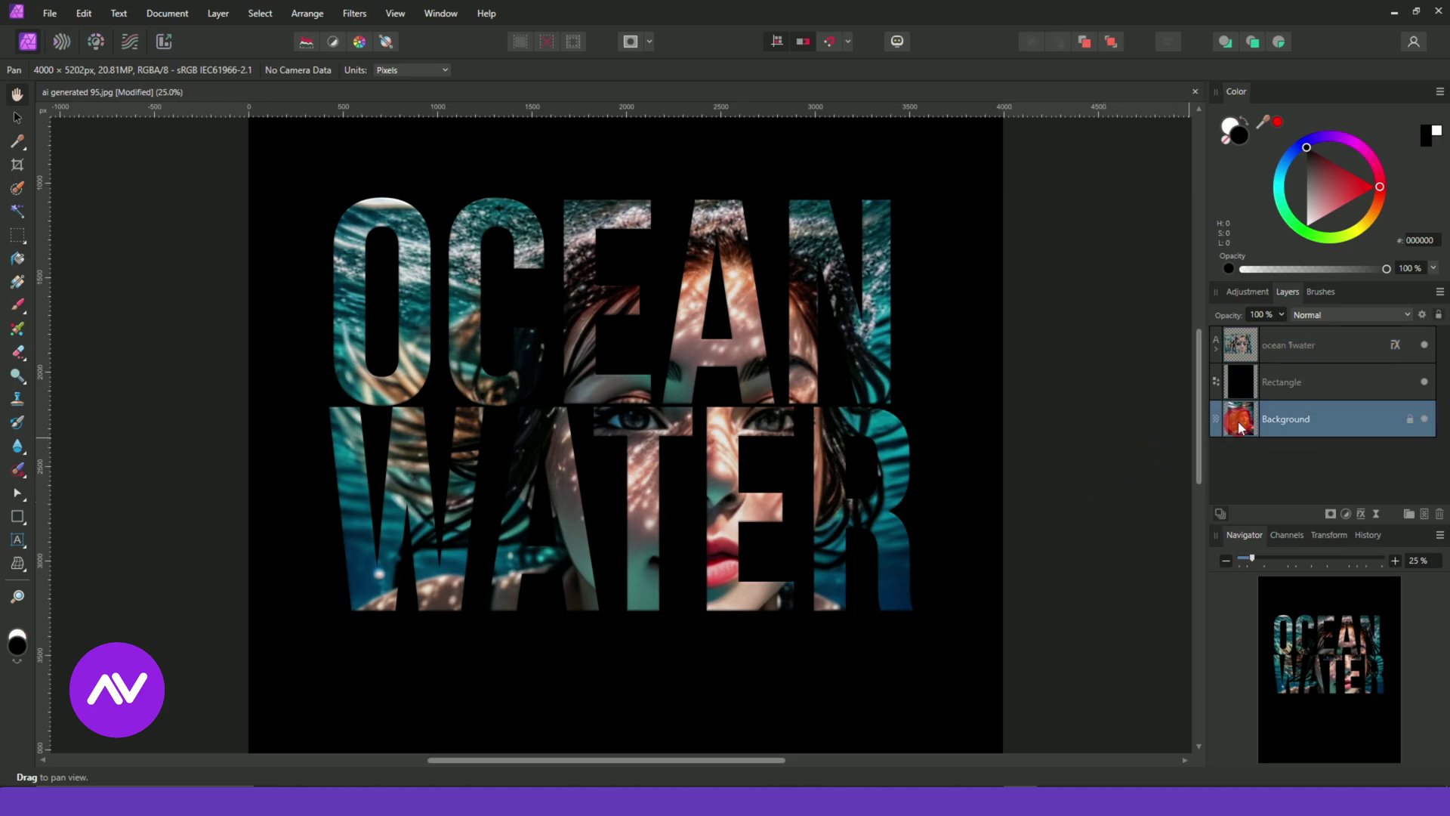
{"action": "key", "text": "ctrl+minus"}
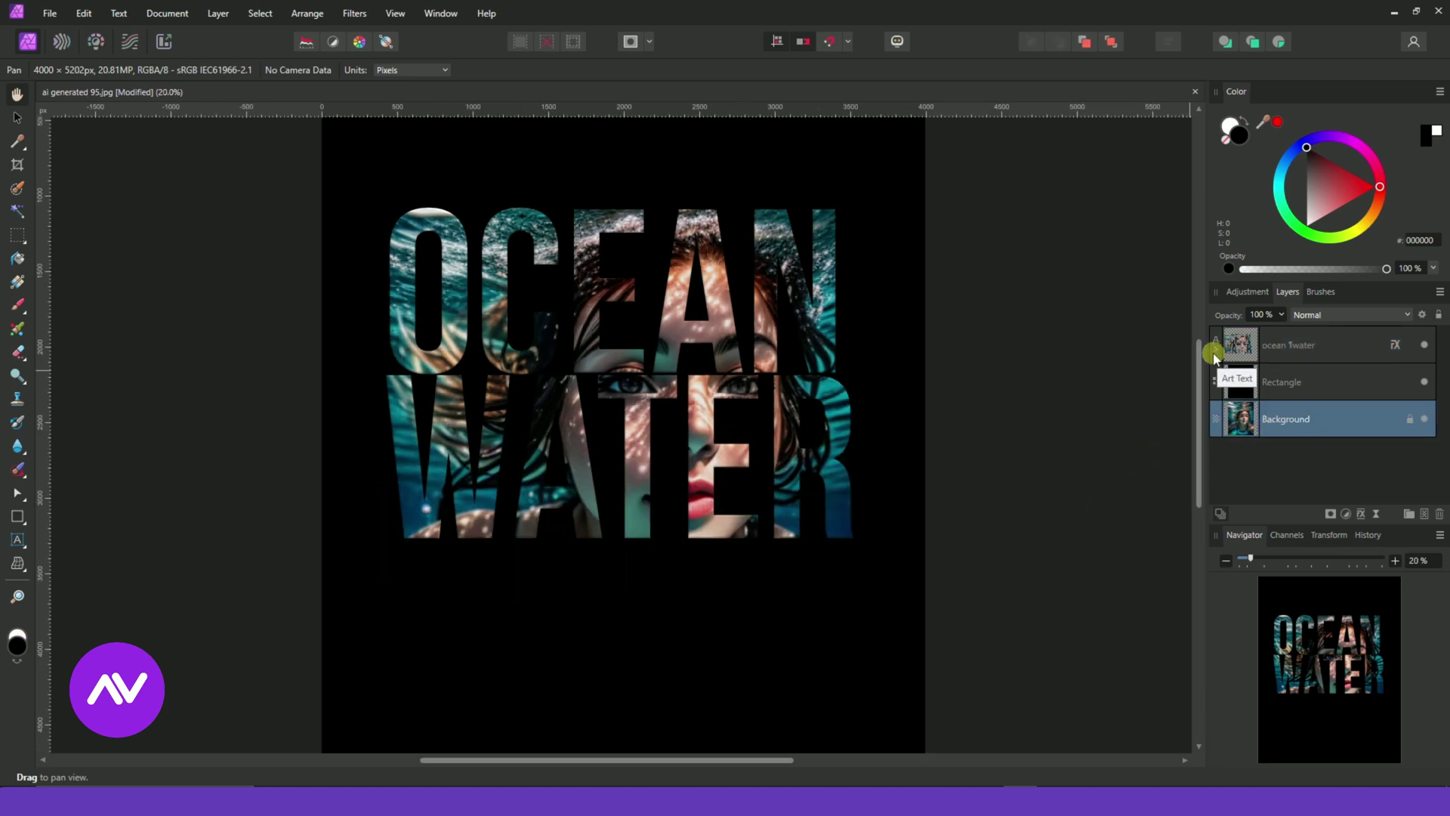
{"action": "left_click", "coordinate": [1216, 351]}
{"action": "left_click", "coordinate": [1281, 383]}
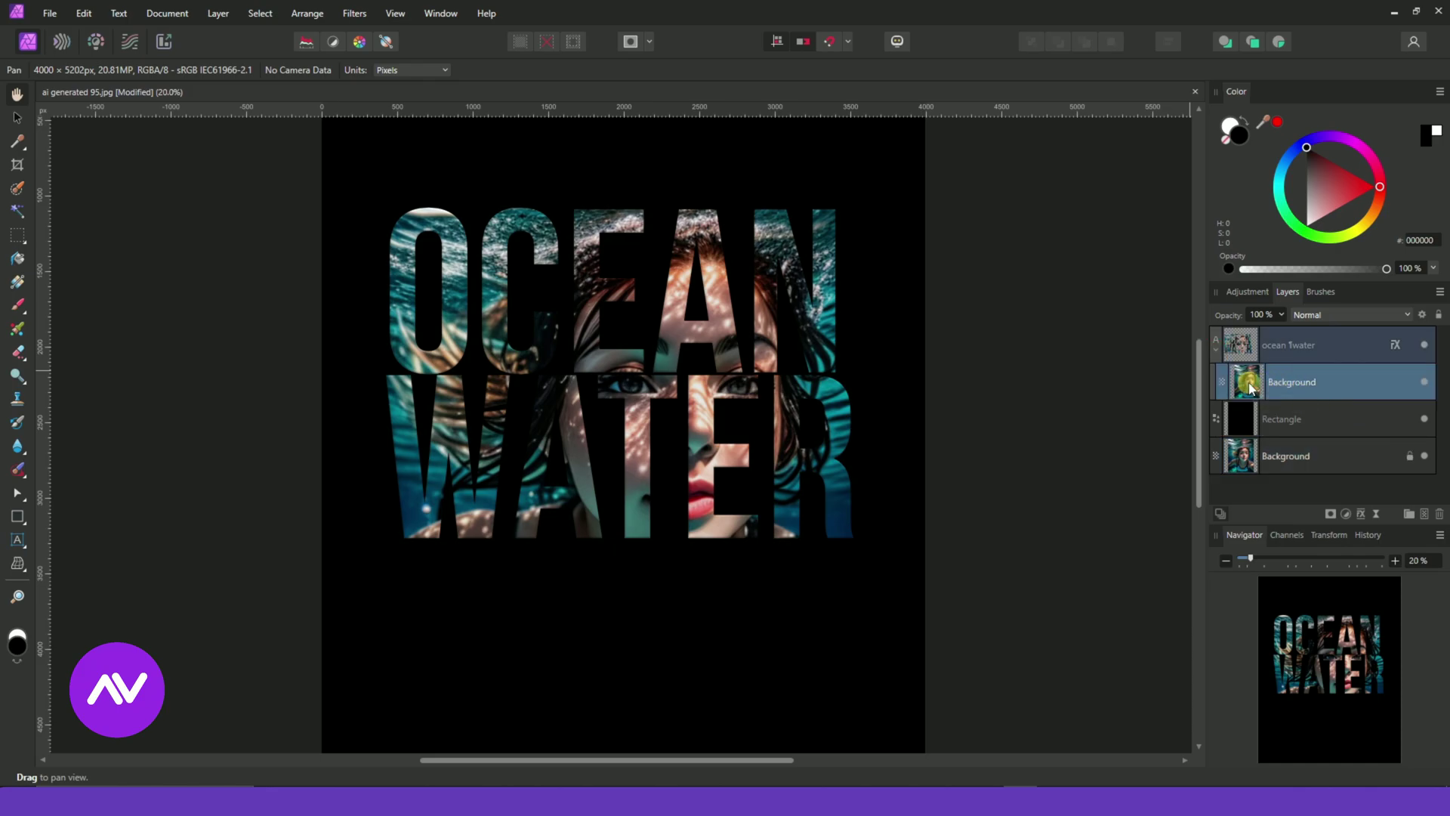
{"action": "key", "text": "ctrl+j"}
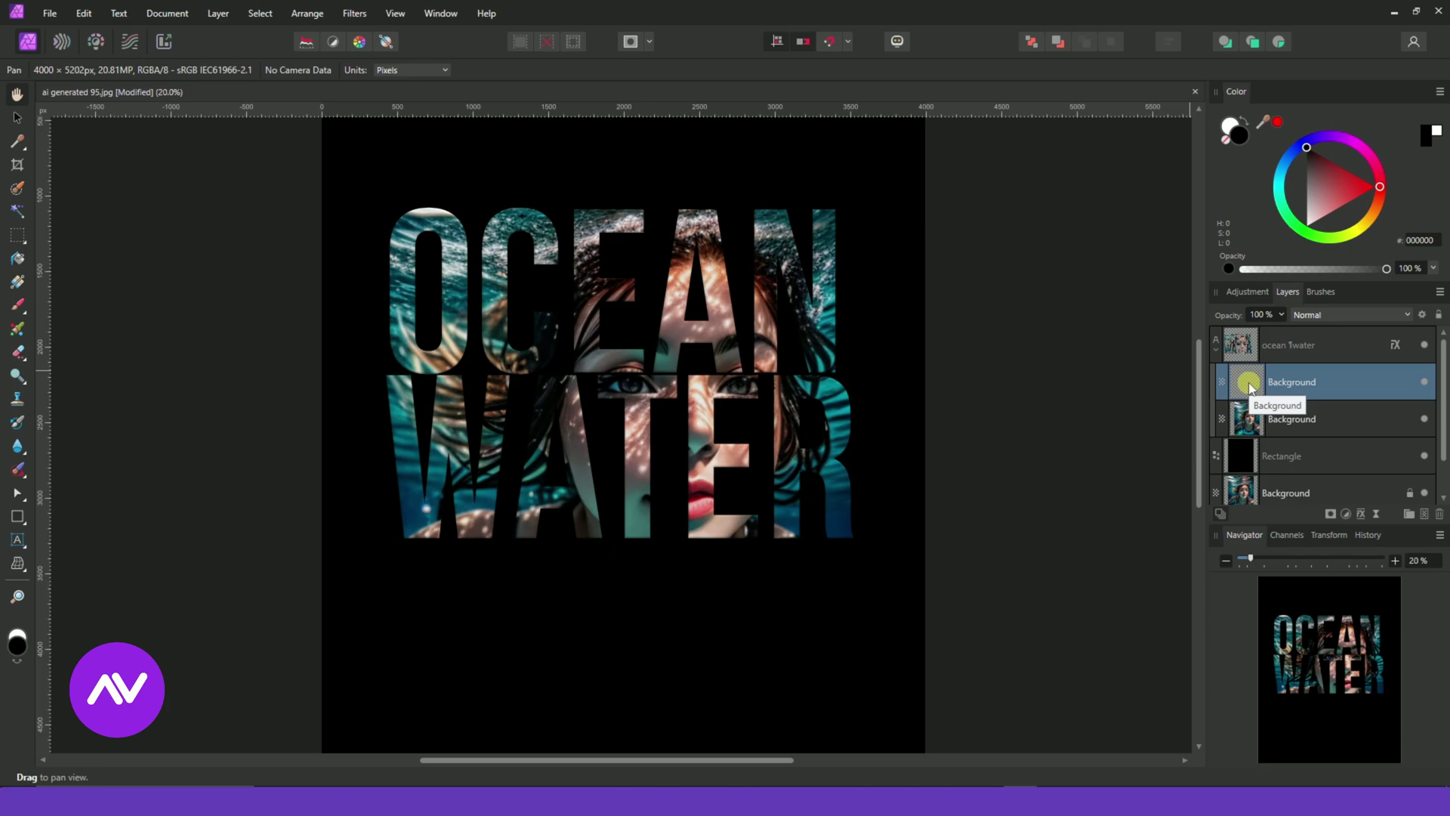
- Move the photo copy out of the text, above the black Rectangle, at 19% opacity
{"action": "left_click_drag", "start_coordinate": [1248, 387], "coordinate": [1249, 426]}
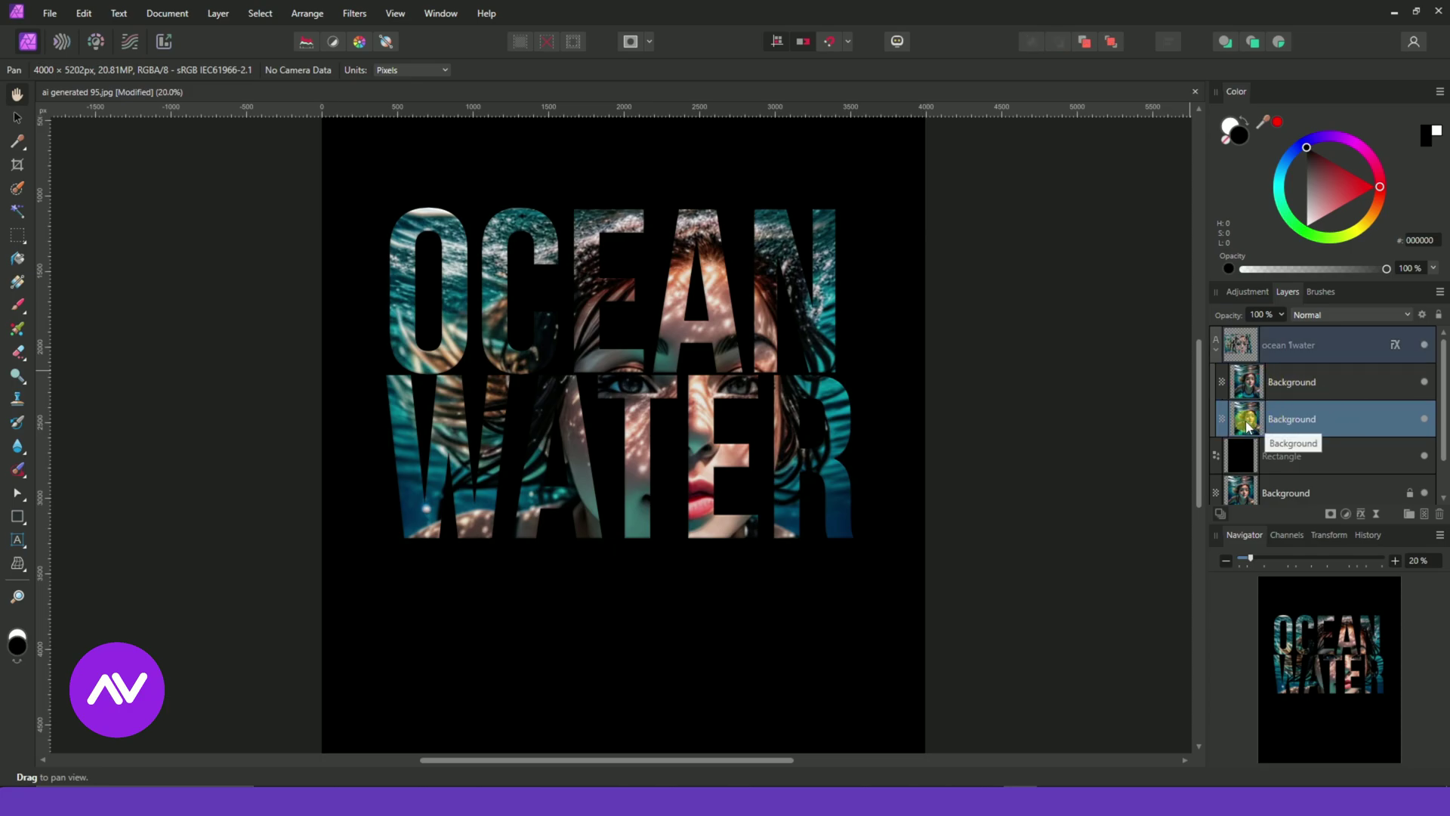
{"action": "left_click_drag", "start_coordinate": [1247, 427], "coordinate": [1351, 443]}
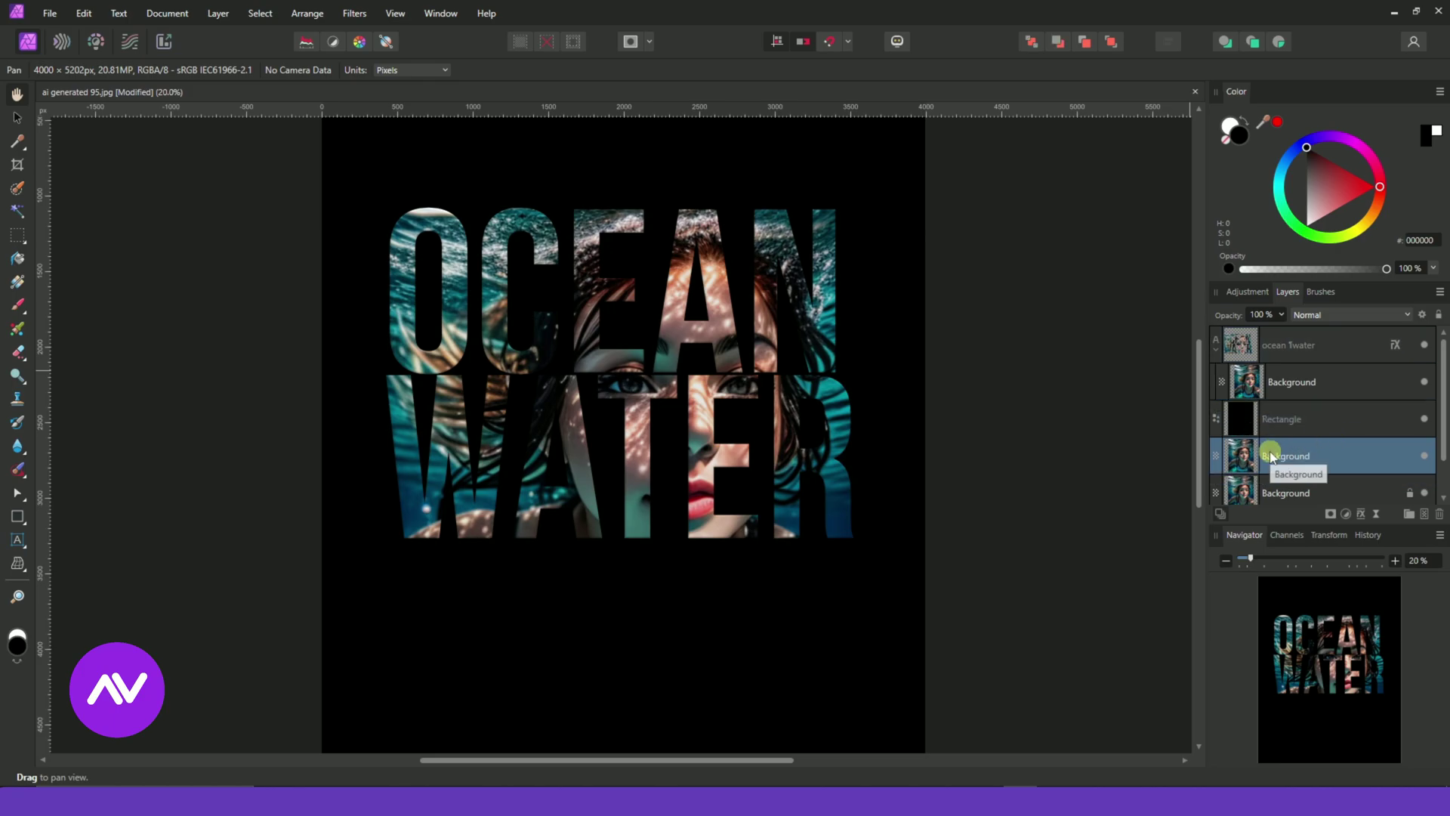
{"action": "left_click", "coordinate": [1216, 349]}
{"action": "mouse_move", "coordinate": [1304, 417]}
{"action": "left_mouse_down"}
{"action": "mouse_move", "coordinate": [1305, 391]}
{"action": "mouse_move", "coordinate": [1322, 392]}
{"action": "left_mouse_up"}
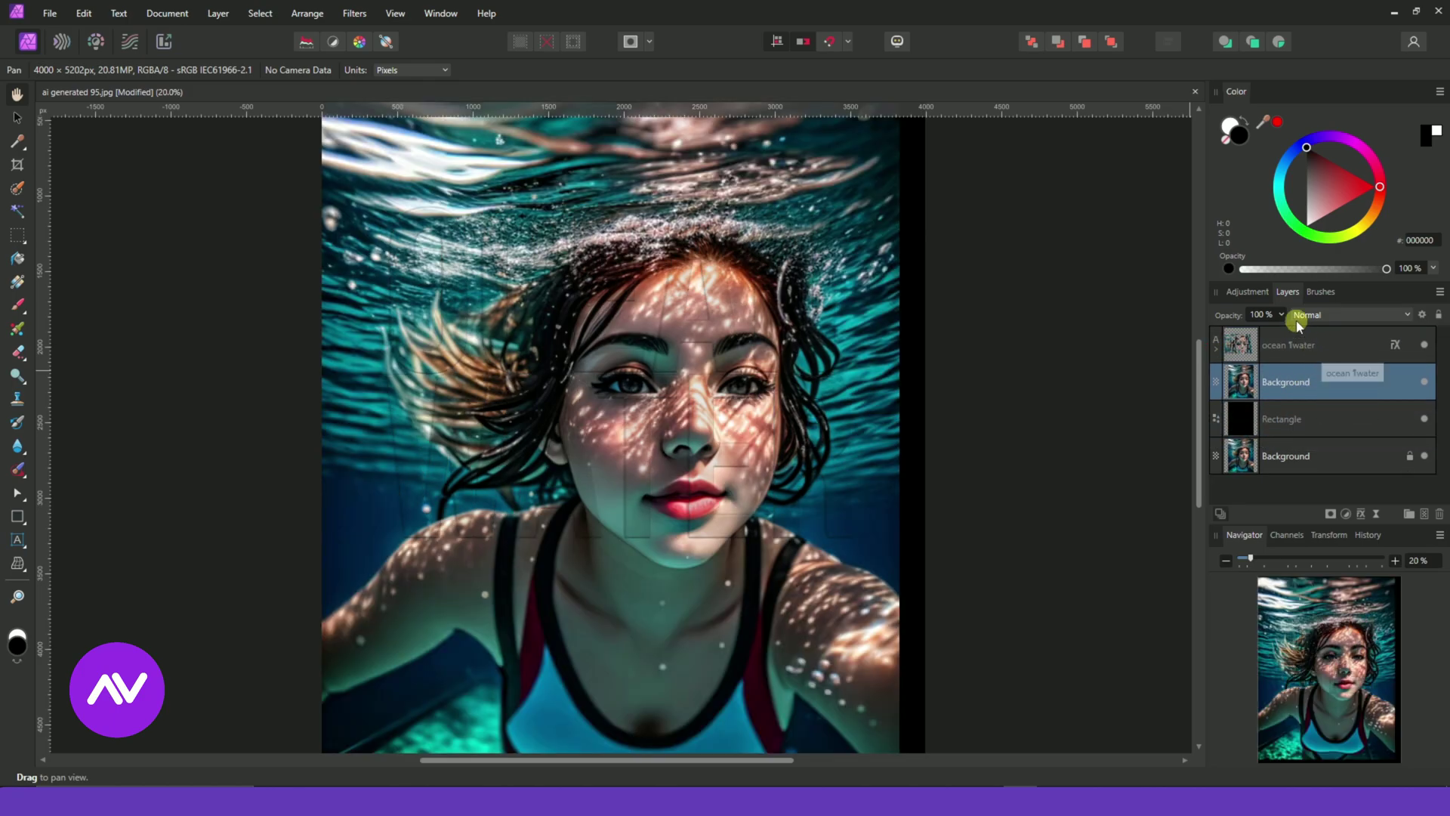
{"action": "left_click_drag", "start_coordinate": [1282, 335], "coordinate": [1191, 334]}
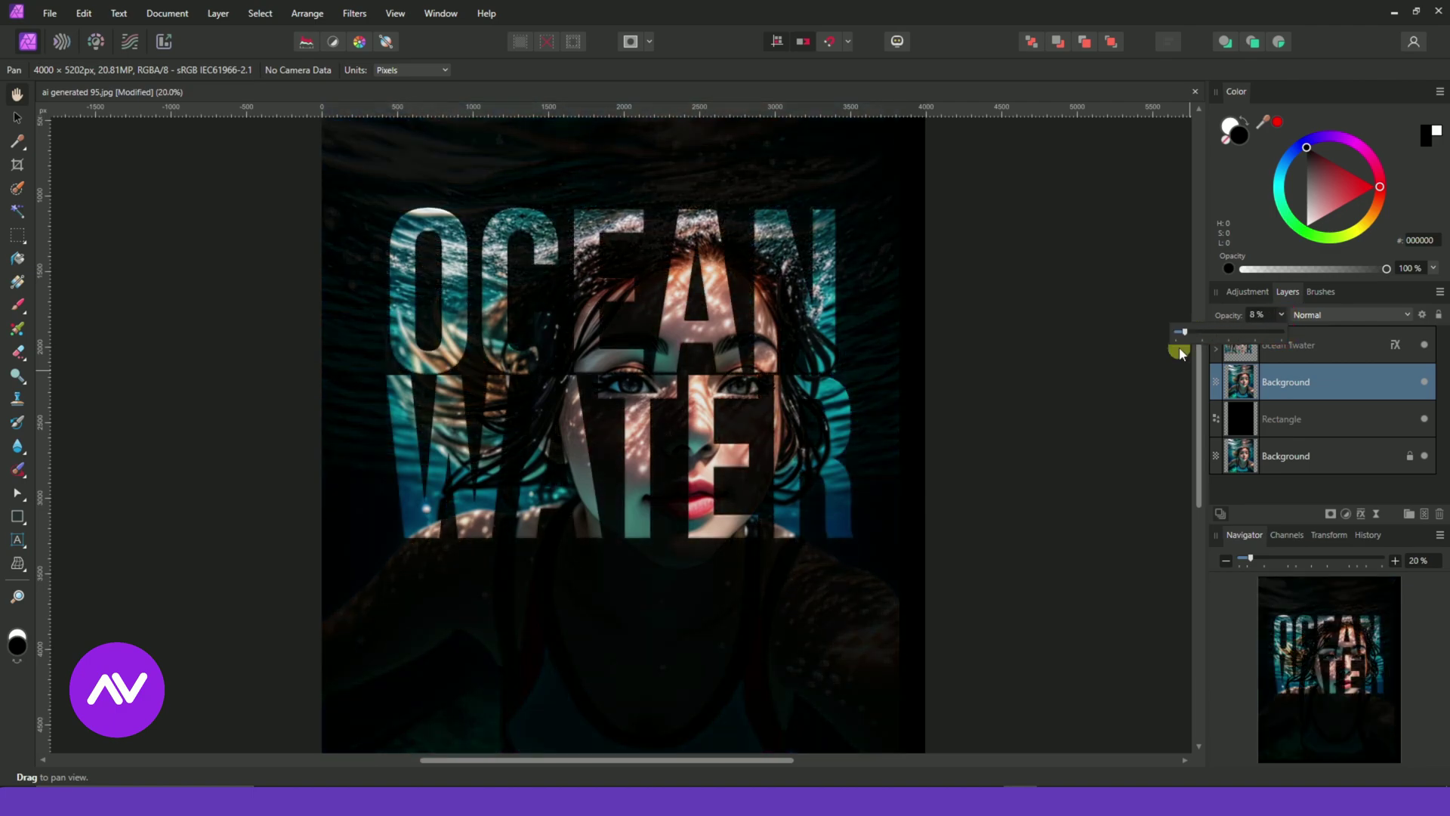
- Group all layers and create a merged copy with Merge Visible
{"action": "left_click", "coordinate": [1254, 349]}
{"action": "left_click", "coordinate": [1298, 464], "text": "shift"}
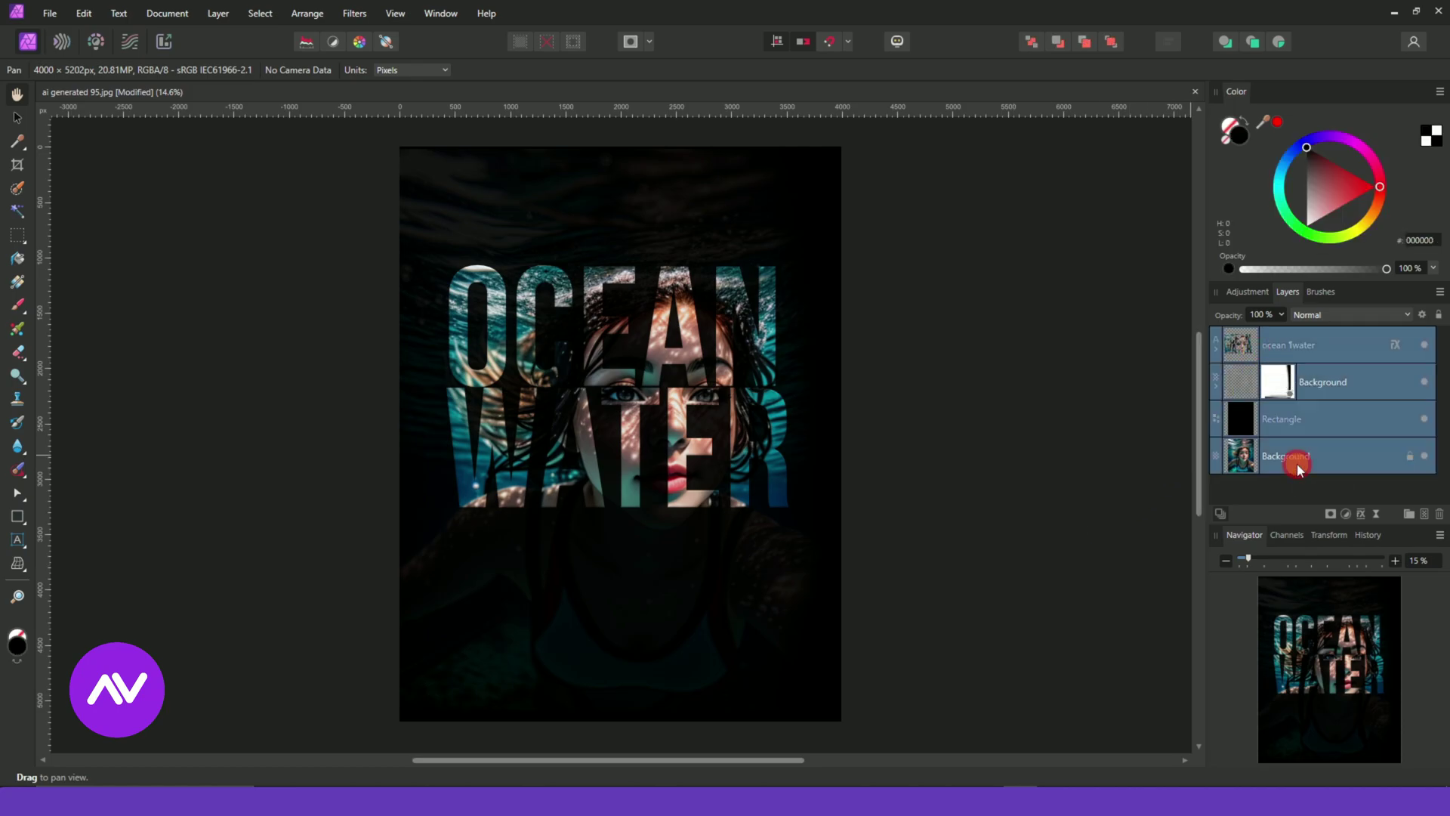
{"action": "right_click", "coordinate": [1298, 463]}
{"action": "left_click", "coordinate": [1289, 262]}
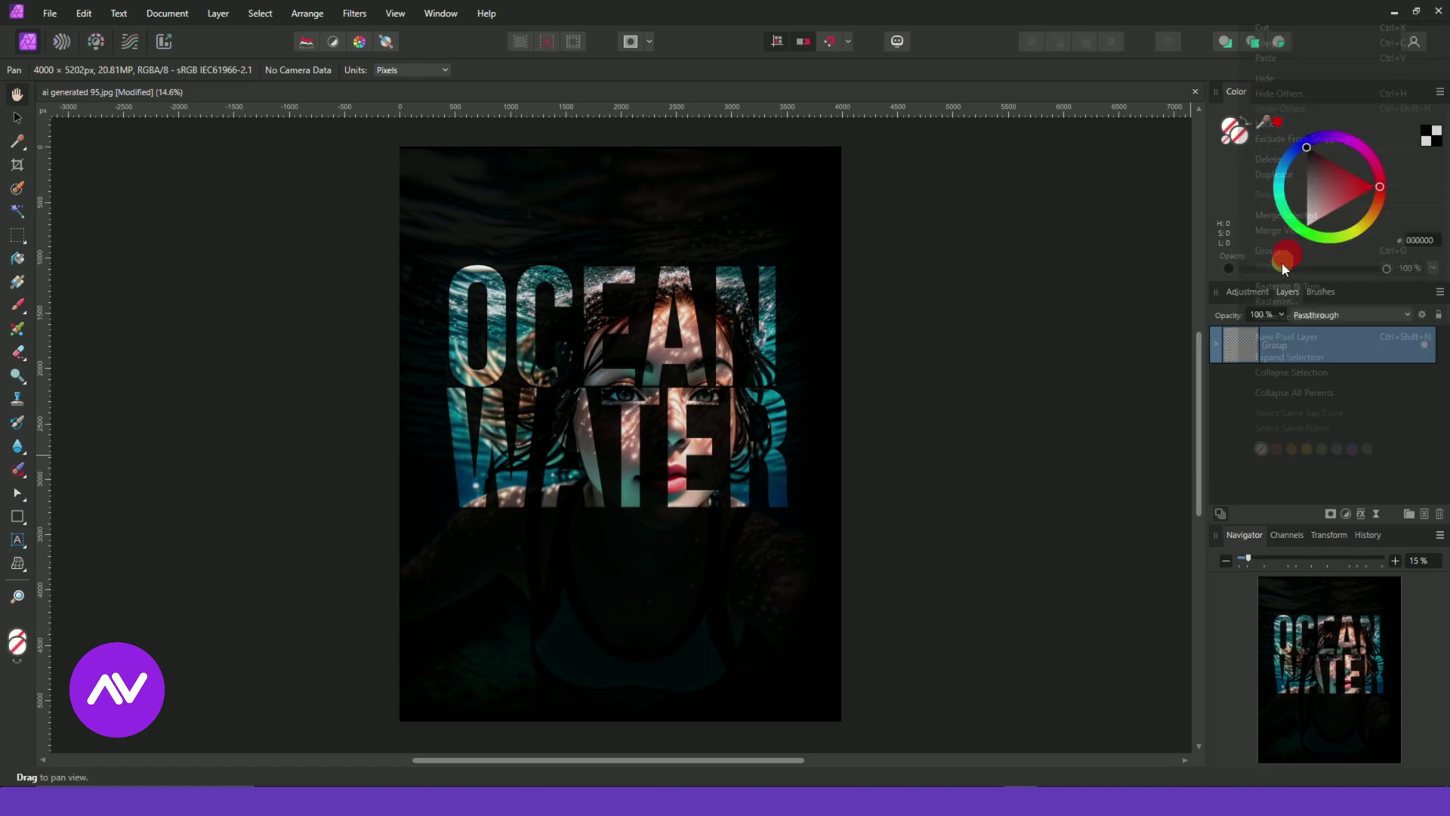
{"action": "left_click", "coordinate": [1277, 336]}
{"action": "right_click", "coordinate": [1289, 345]}
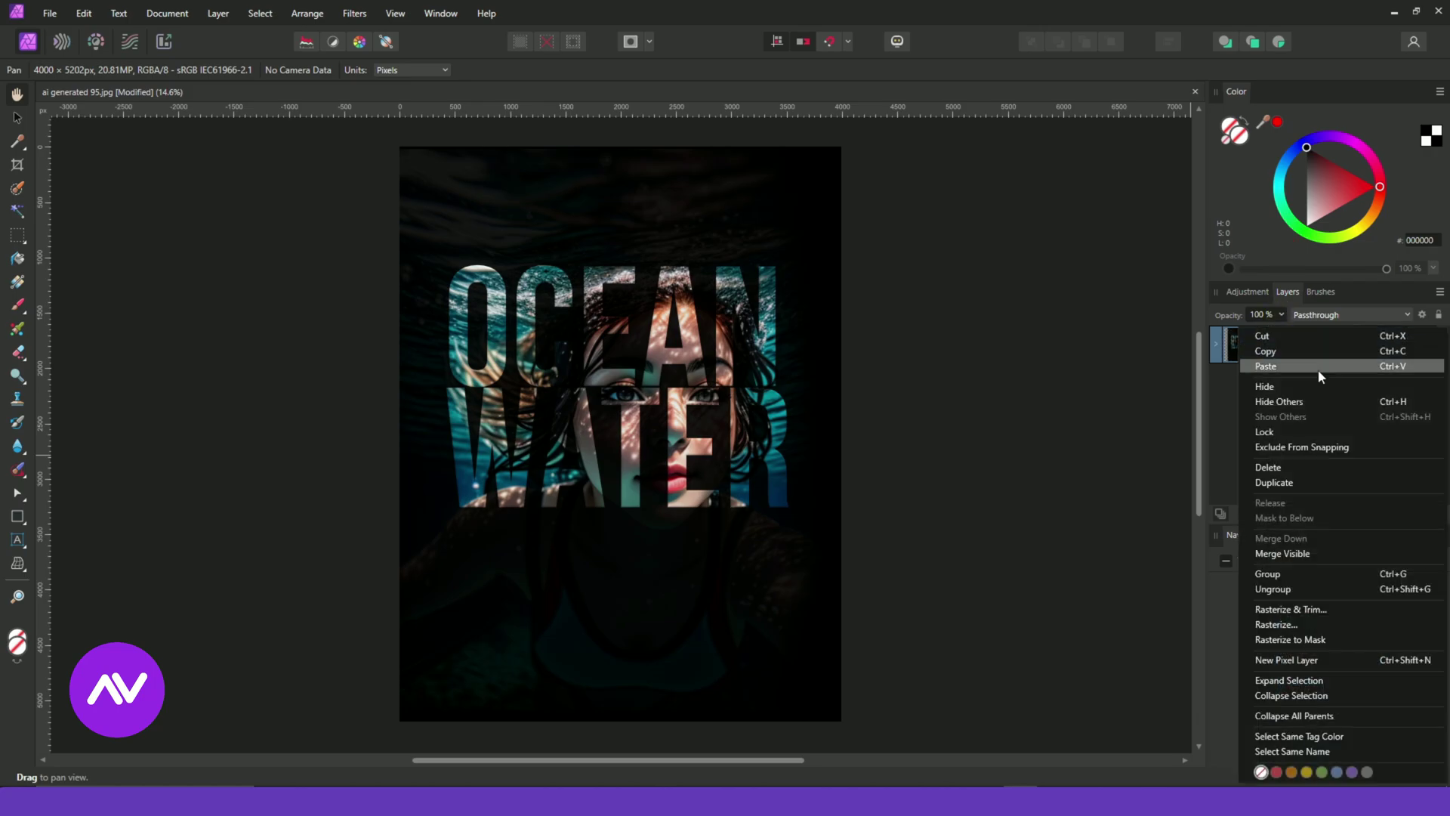
{"action": "left_click", "coordinate": [1359, 558]}
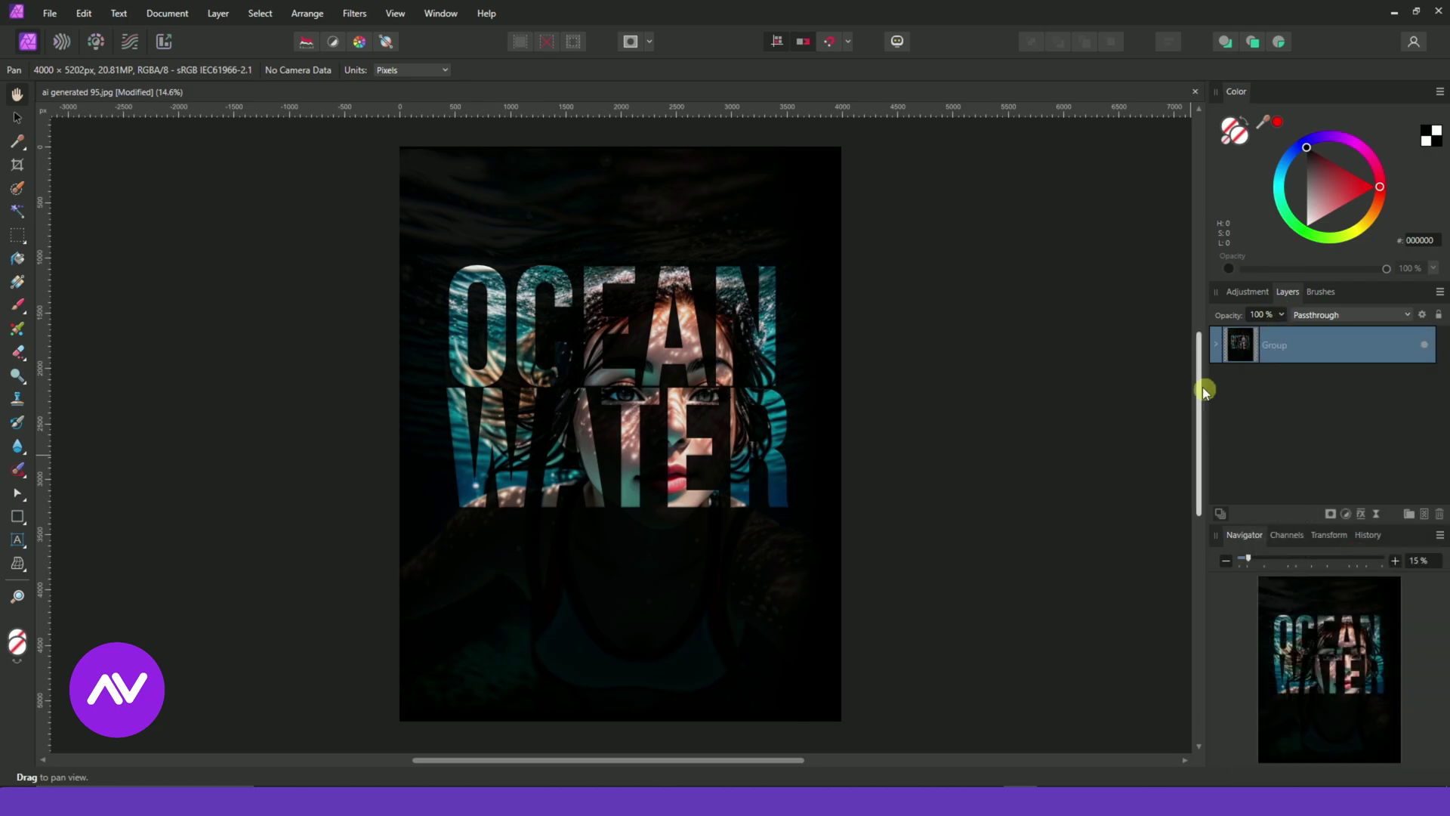
{"action": "left_click", "coordinate": [134, 38]}
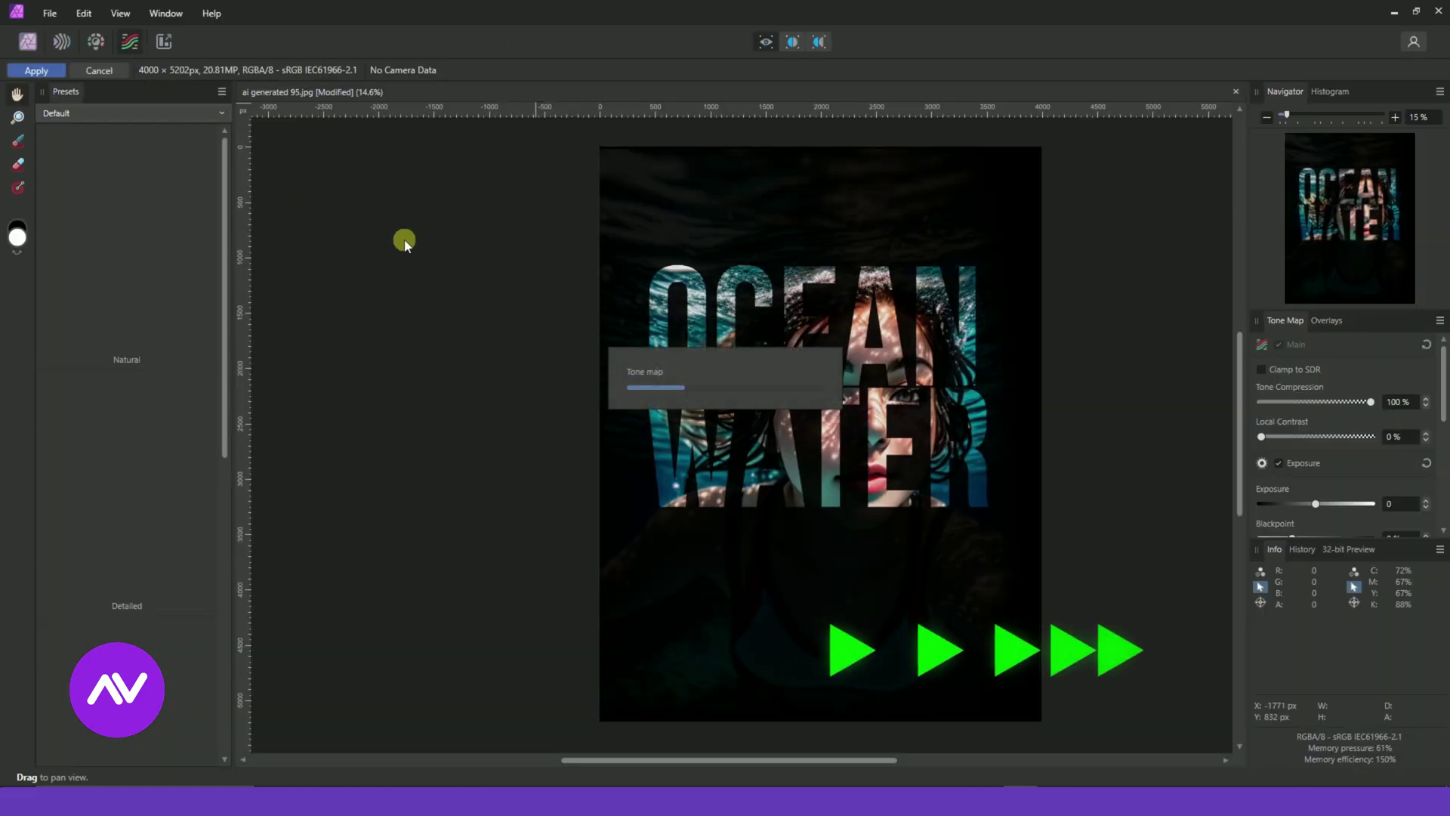
- Apply a tone map preset to the merged image in the Tone Mapping persona
{"action": "left_click", "coordinate": [132, 114]}
{"action": "left_click", "coordinate": [75, 132]}
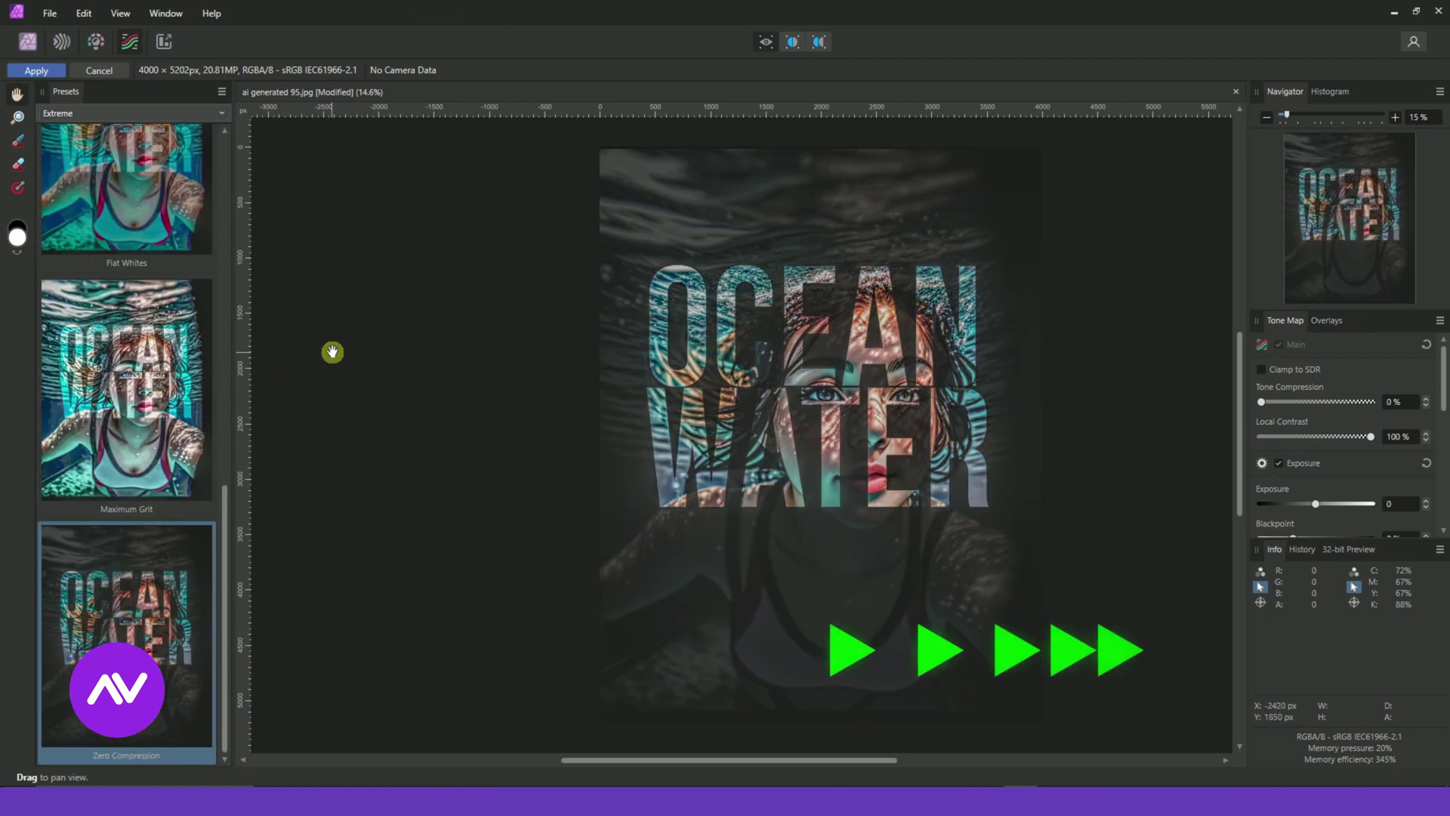
{"action": "left_click", "coordinate": [132, 113]}
{"action": "left_click", "coordinate": [88, 135]}
{"action": "left_click", "coordinate": [127, 649]}
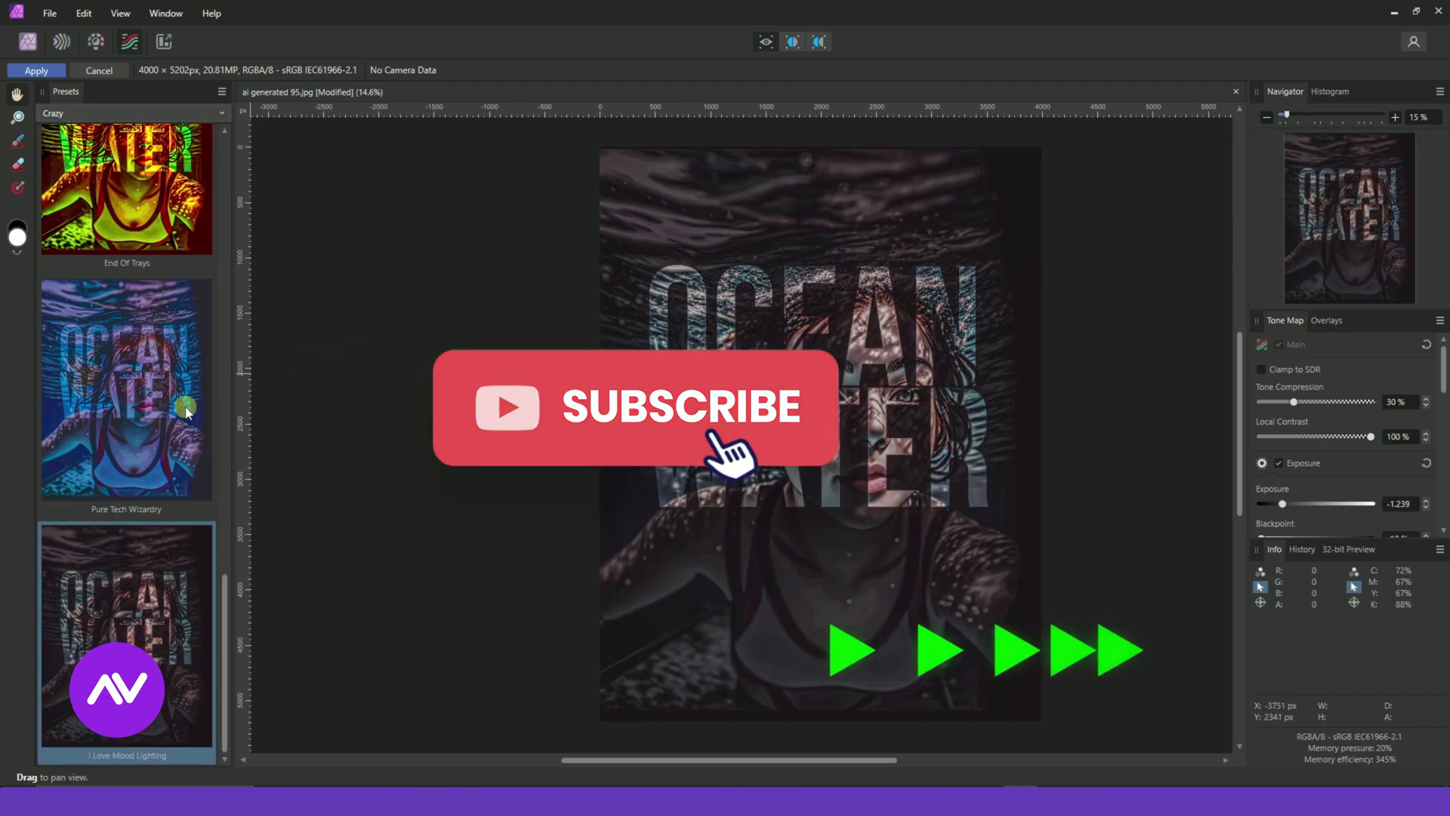
{"action": "left_click", "coordinate": [132, 114]}
{"action": "left_click", "coordinate": [88, 151]}
{"action": "left_click", "coordinate": [161, 302]}
{"action": "scroll", "coordinate": [193, 549], "scroll_direction": "down", "scroll_amount": 3}
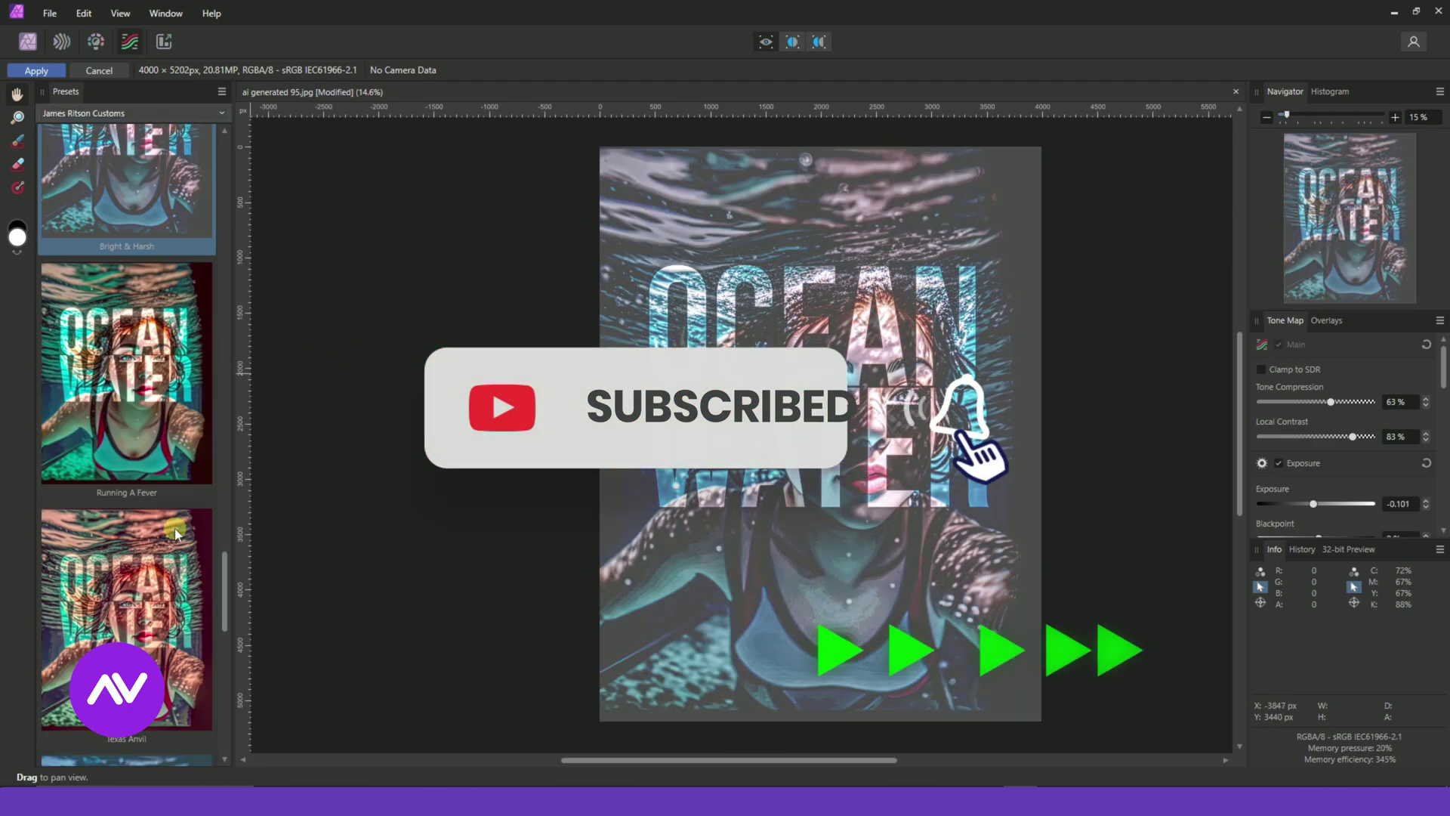
{"action": "left_click", "coordinate": [168, 534]}
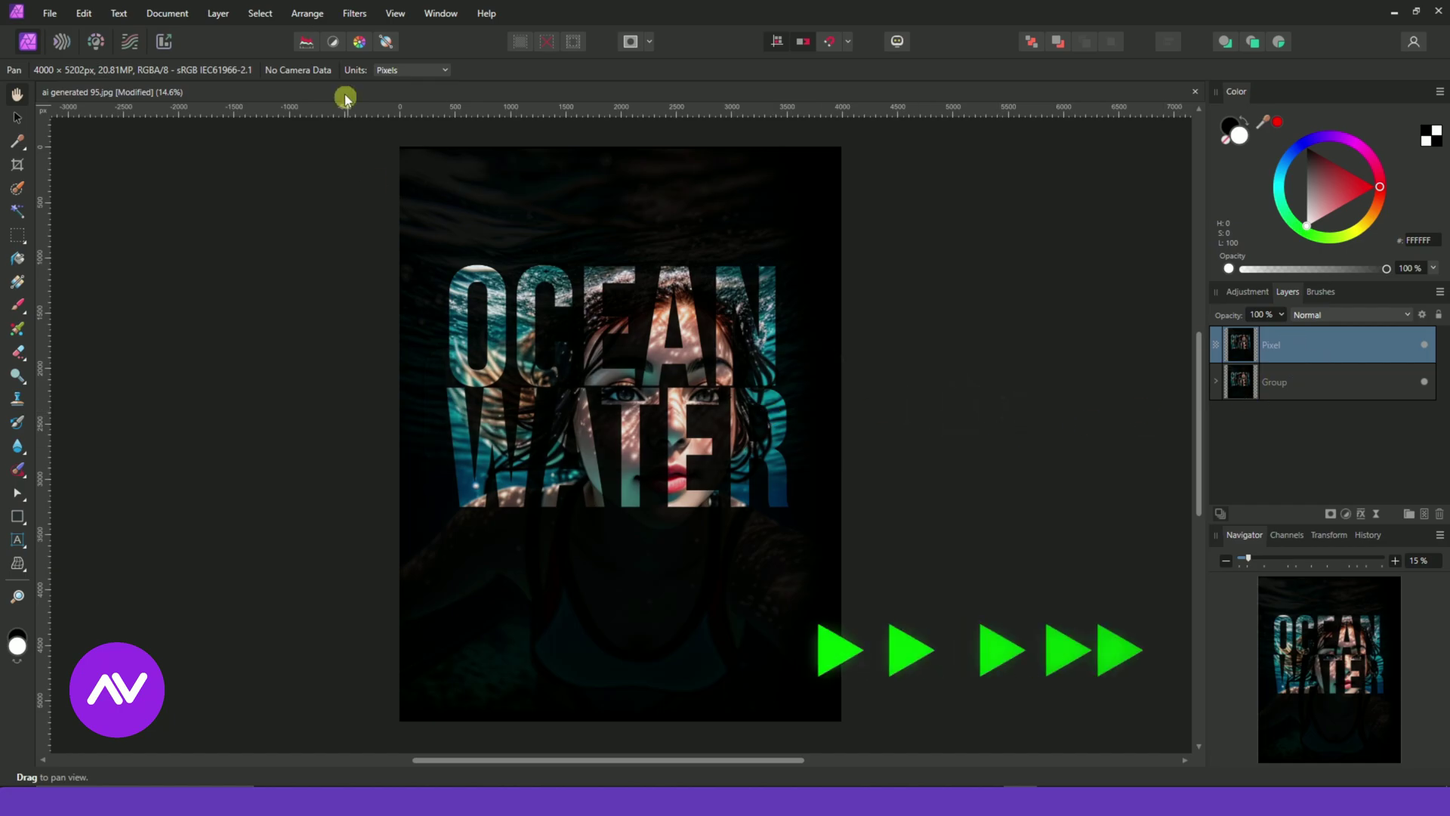
- Sharpen the image with an Unsharp Mask filter, adjusting radius and threshold
{"action": "left_click", "coordinate": [354, 12]}
{"action": "left_click", "coordinate": [551, 39]}
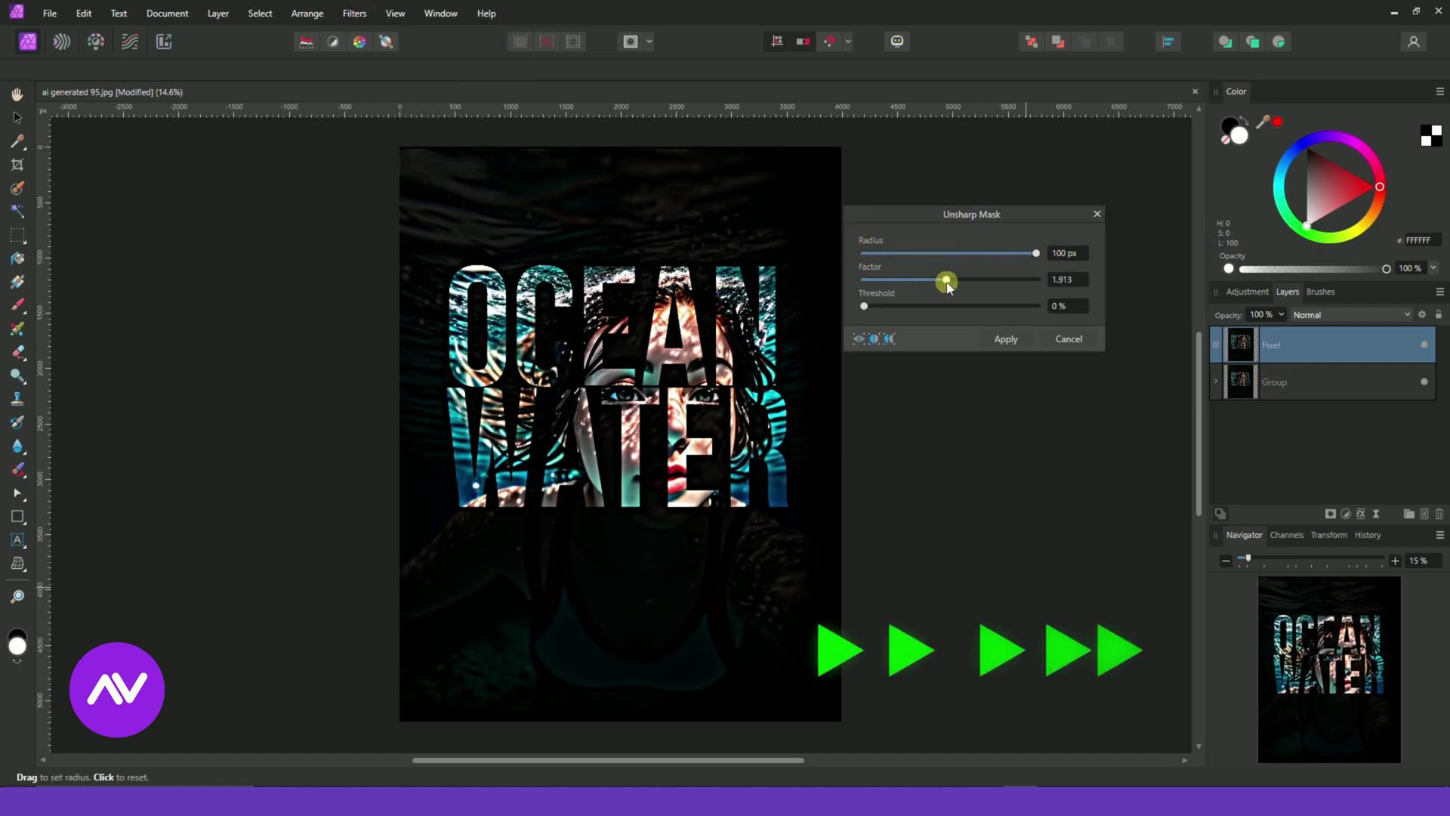
{"action": "left_click", "coordinate": [1096, 214]}
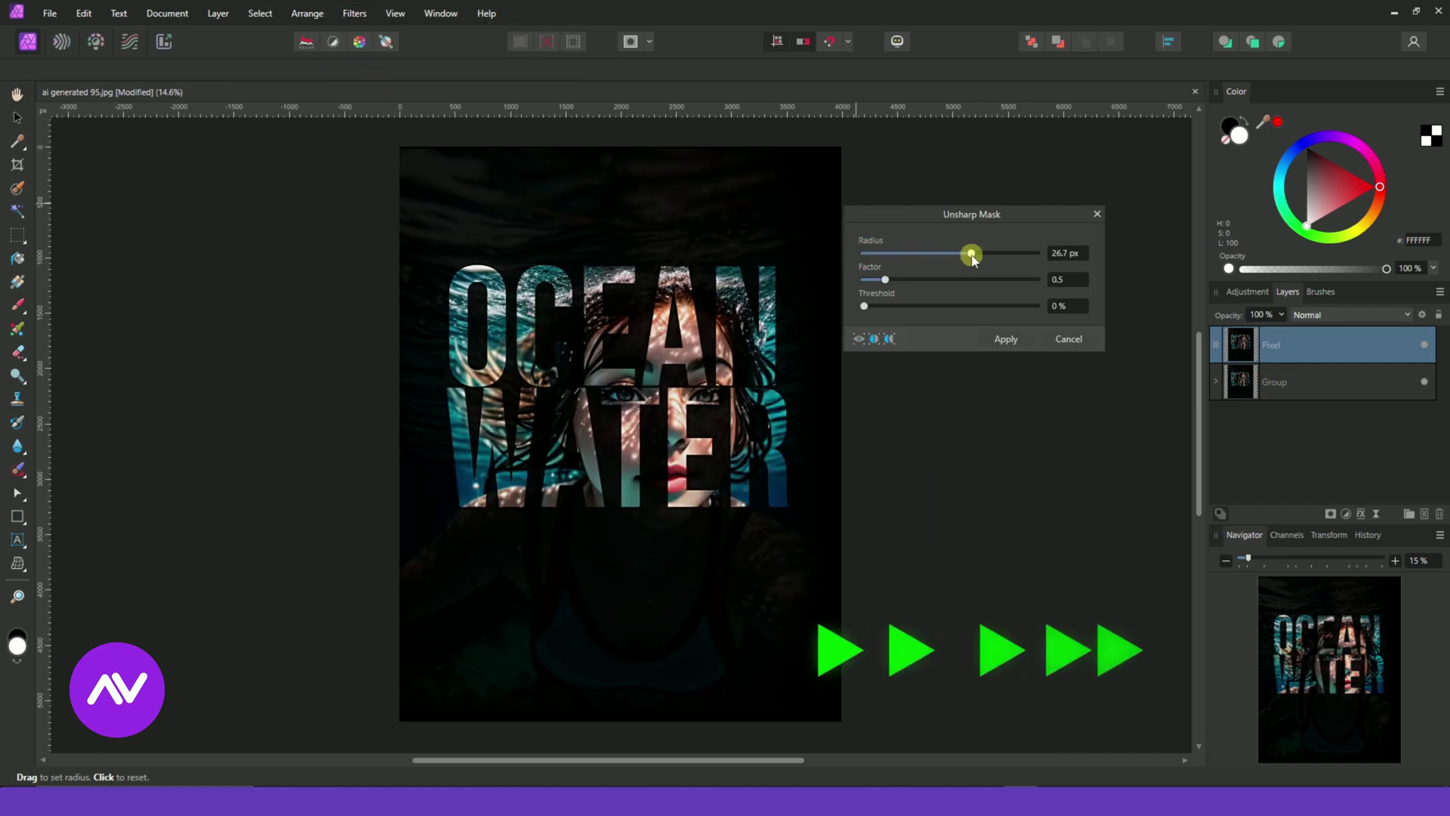
{"action": "left_click_drag", "start_coordinate": [972, 252], "coordinate": [978, 252]}
{"action": "mouse_move", "coordinate": [868, 306]}
{"action": "left_mouse_down"}
{"action": "mouse_move", "coordinate": [945, 306]}
{"action": "mouse_move", "coordinate": [867, 307]}
{"action": "left_mouse_up"}
{"action": "mouse_move", "coordinate": [978, 252]}
{"action": "left_mouse_down"}
{"action": "mouse_move", "coordinate": [958, 252]}
{"action": "mouse_move", "coordinate": [1106, 257]}
{"action": "left_mouse_up"}
{"action": "left_click", "coordinate": [1096, 214]}
{"action": "left_click", "coordinate": [354, 12]}
{"action": "left_click", "coordinate": [529, 54]}
{"action": "left_click", "coordinate": [1006, 338]}
- Add a Vibrance adjustment layer set to 100%
{"action": "left_click", "coordinate": [1346, 514]}
{"action": "left_click", "coordinate": [1360, 271]}
{"action": "key", "text": "Return"}
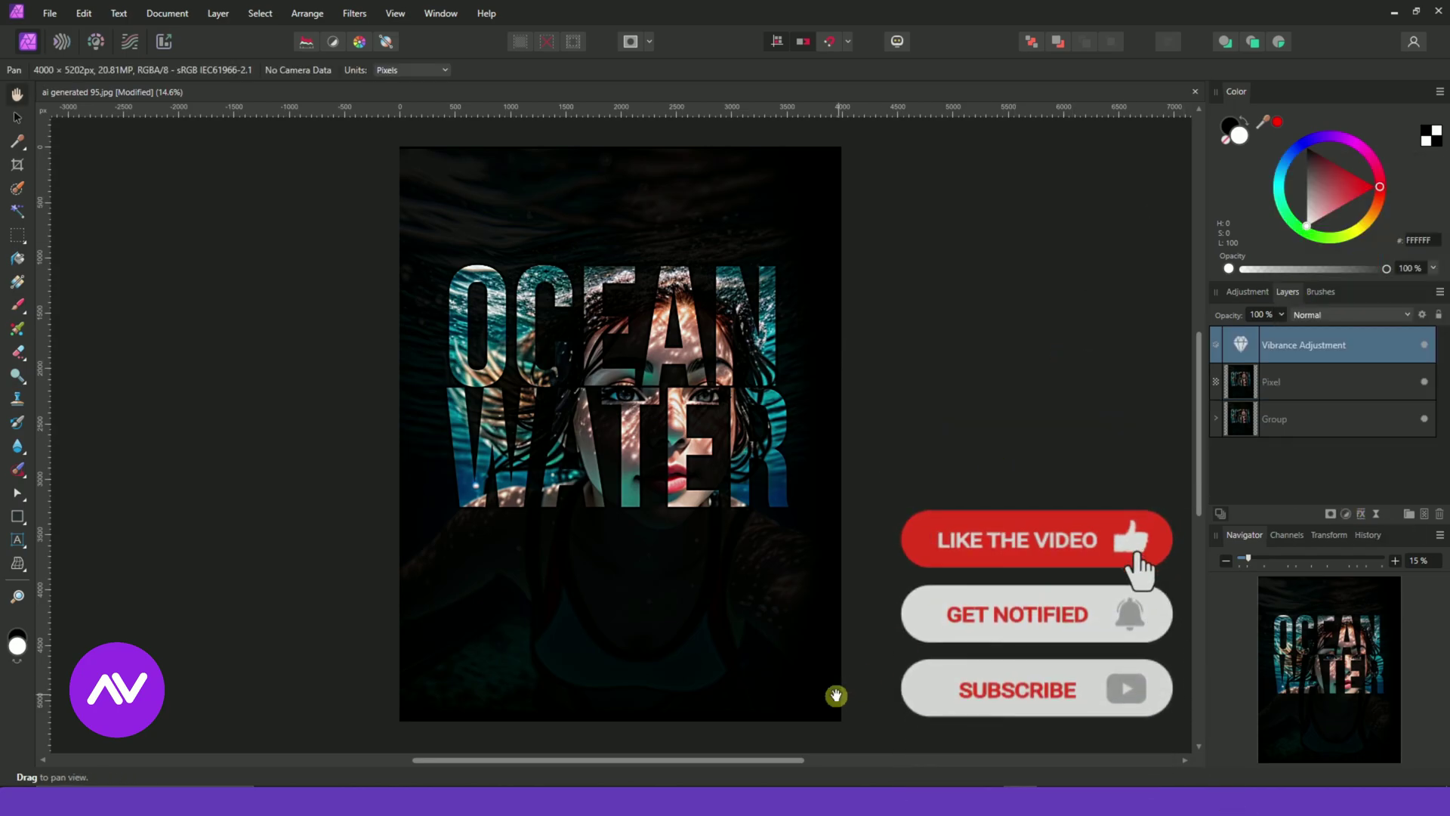
- Type the AFFINITY VIBES subtitle in white with the Artistic Text tool below the lettering
{"action": "left_click", "coordinate": [17, 540]}
{"action": "left_click", "coordinate": [360, 69]}
{"action": "left_click", "coordinate": [518, 597]}
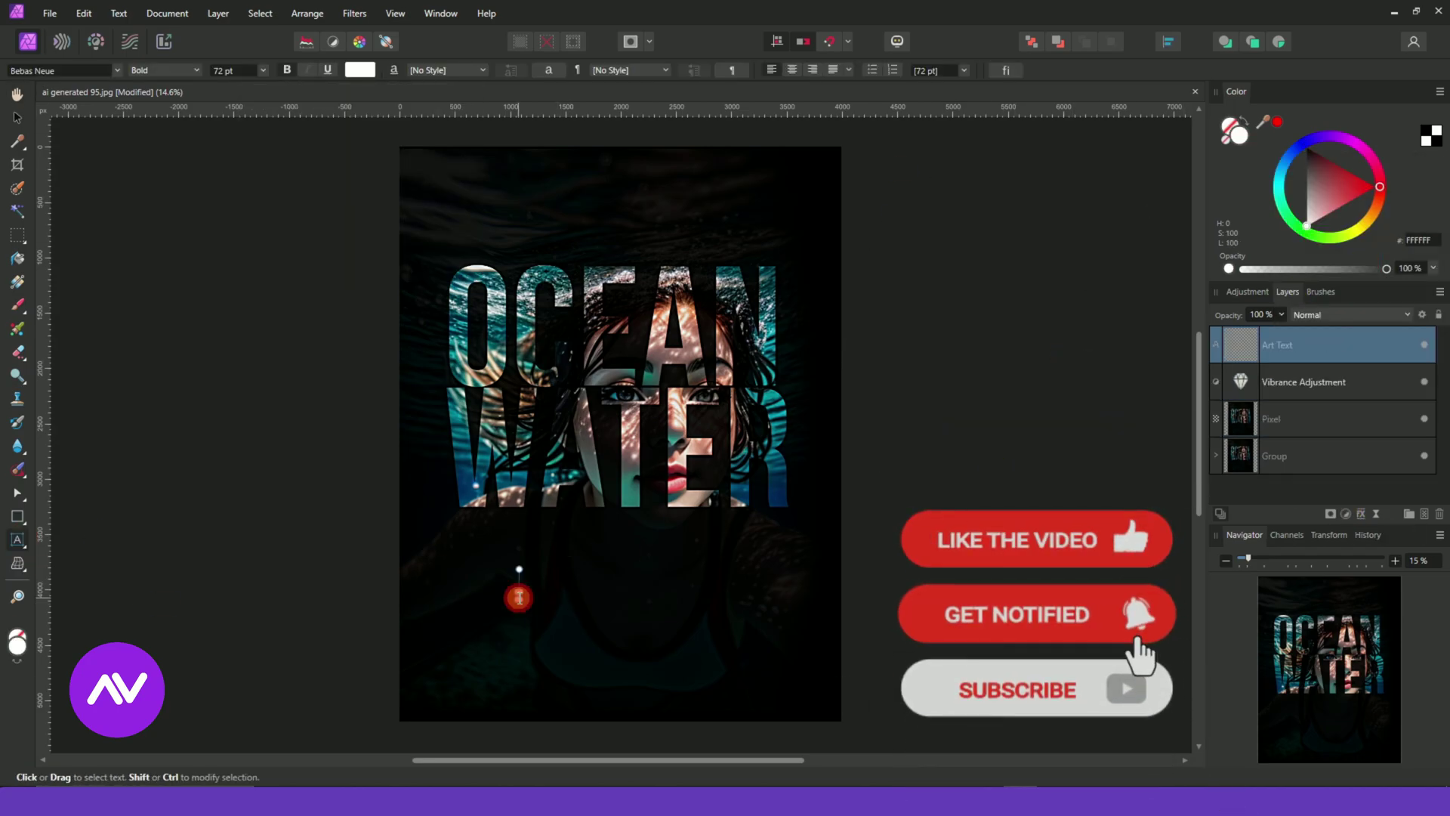
{"action": "type", "text": "affini"}
{"action": "key", "text": "Escape"}
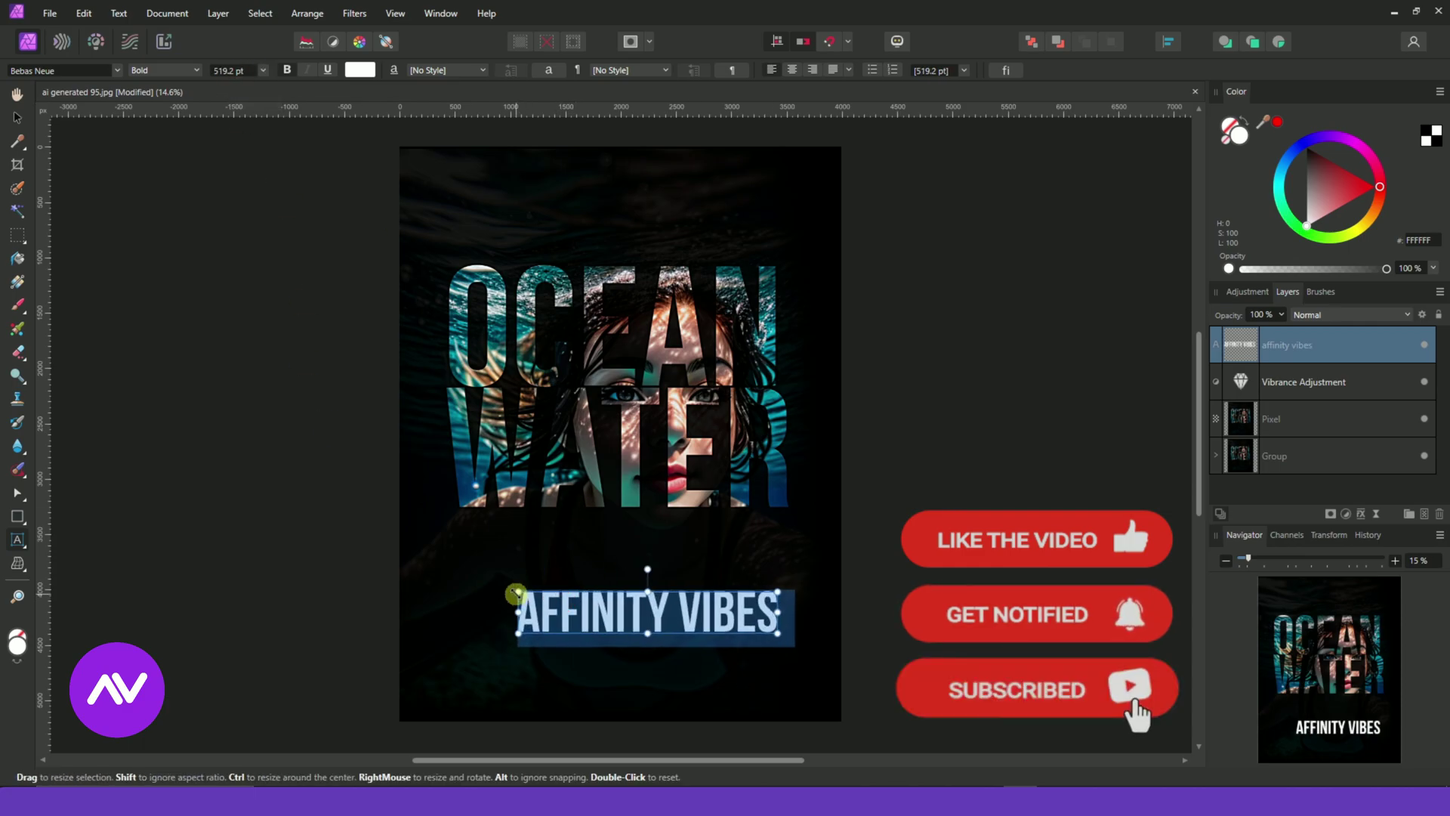
- Enlarge the subtitle, move it up under WATER, and set its weight to Light
{"action": "left_click_drag", "start_coordinate": [556, 597], "coordinate": [793, 642]}
{"action": "left_click_drag", "start_coordinate": [574, 568], "coordinate": [574, 534]}
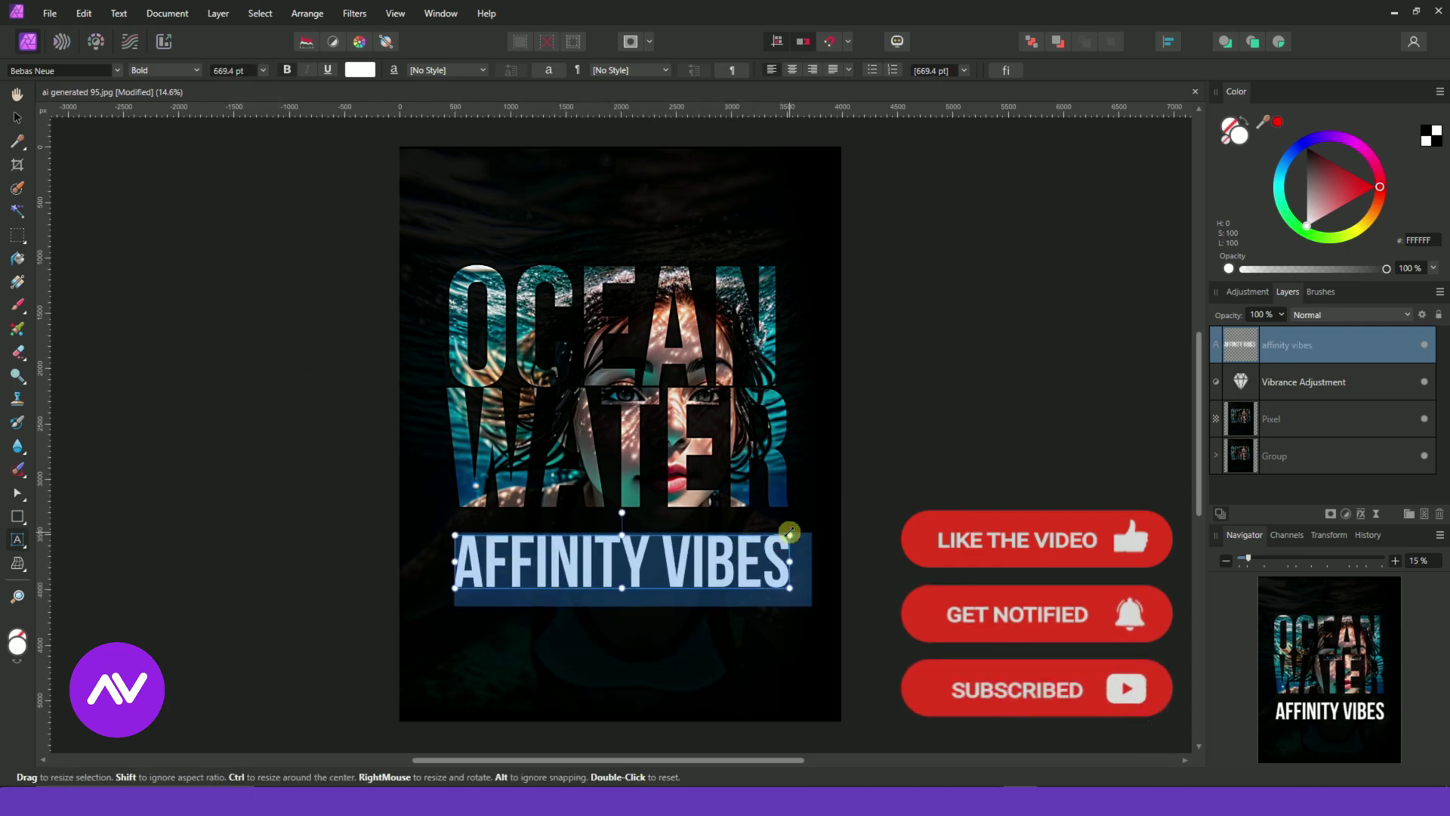
{"action": "left_click", "coordinate": [631, 593]}
{"action": "left_click_drag", "start_coordinate": [631, 593], "coordinate": [616, 593]}
- Select the AFFINITY VIBES text layer and open its Character settings
{"action": "left_click", "coordinate": [1299, 345]}
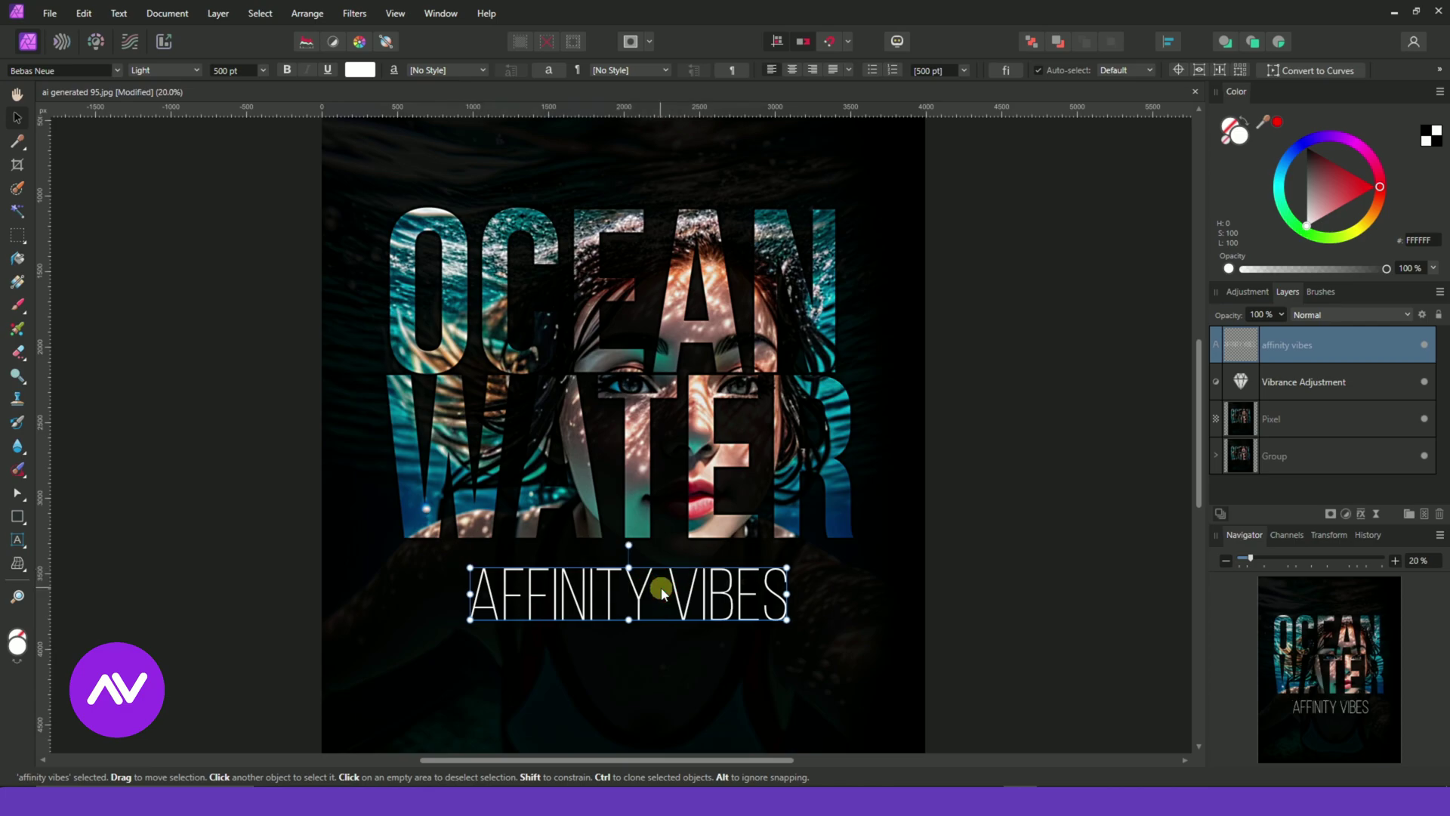
{"action": "key", "text": "t"}
{"action": "left_click", "coordinate": [964, 71]}
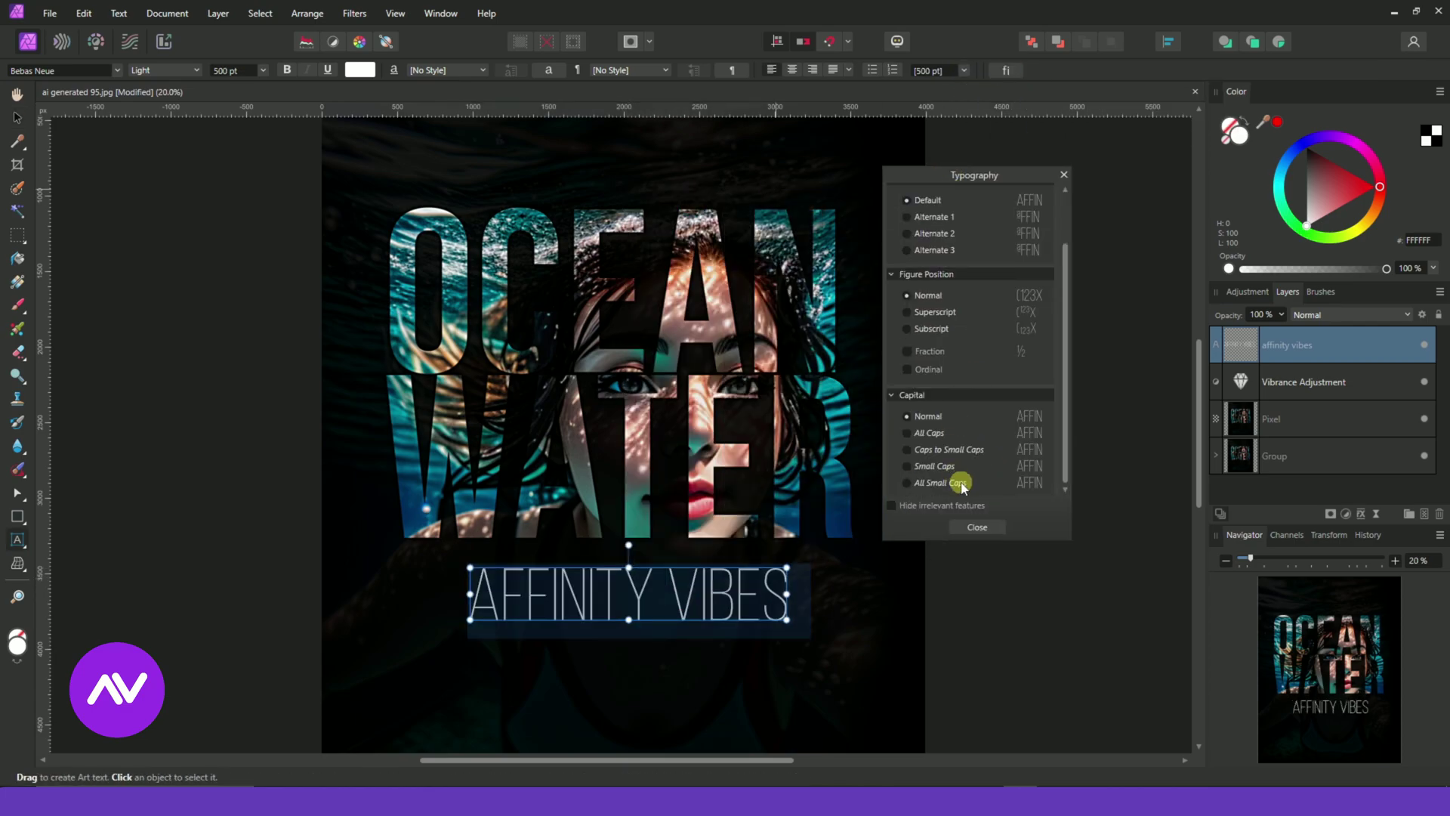
{"action": "left_click", "coordinate": [977, 527]}
{"action": "key", "text": "ctrl+t"}
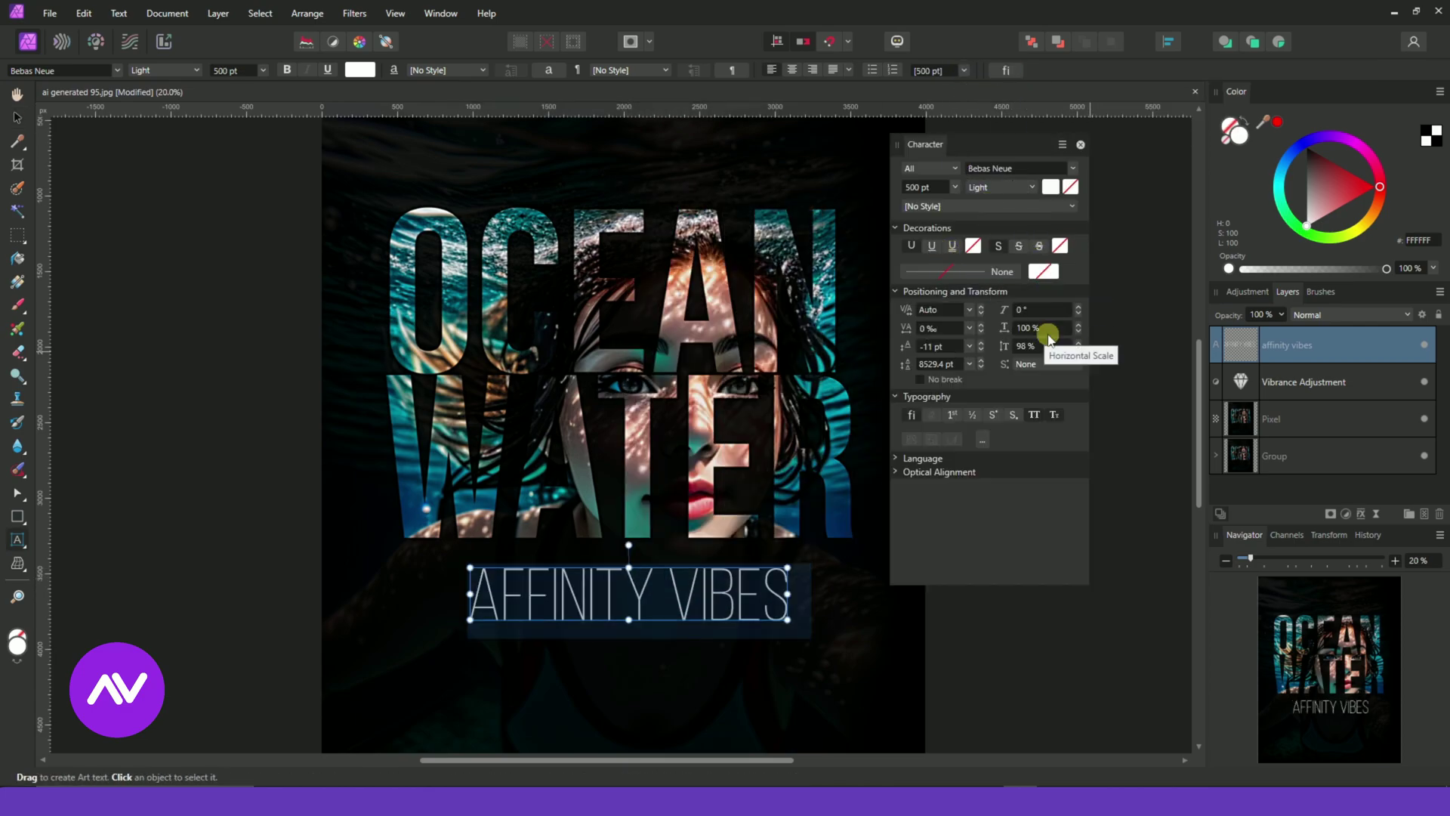